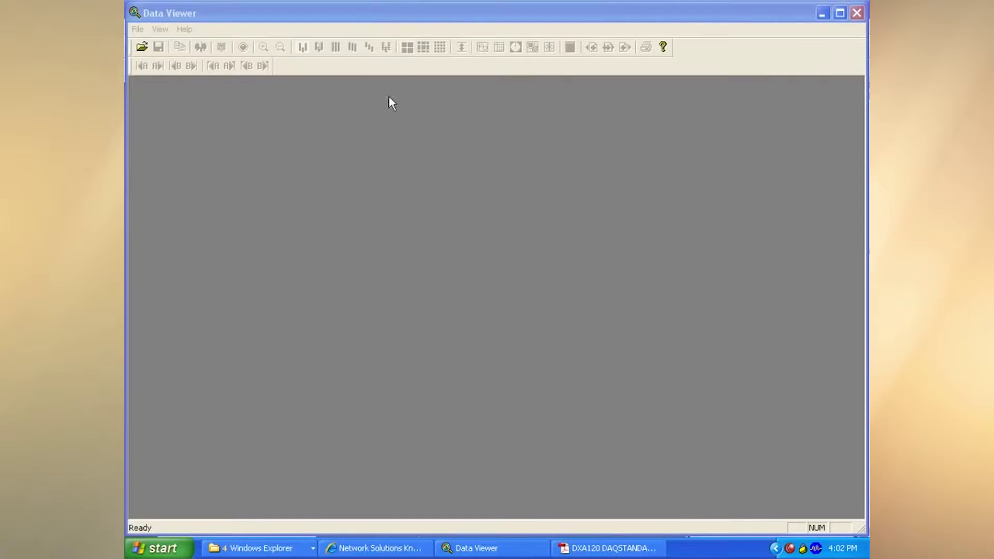
Step: Locate the Viewer in the DAQSTANDARD R8.01 program group and return to the open viewer window
{"action": "left_click", "coordinate": [158, 547]}
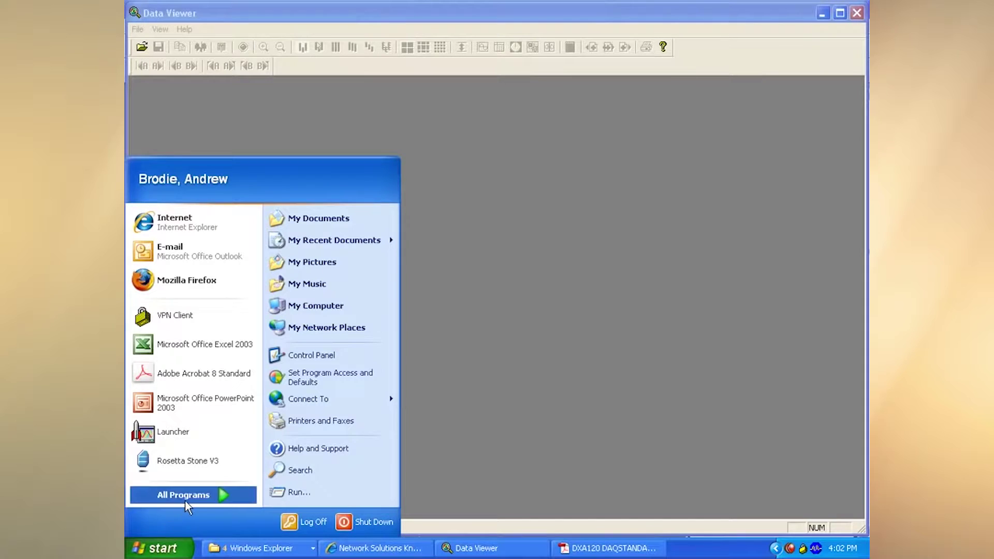
{"action": "mouse_move", "coordinate": [185, 500]}
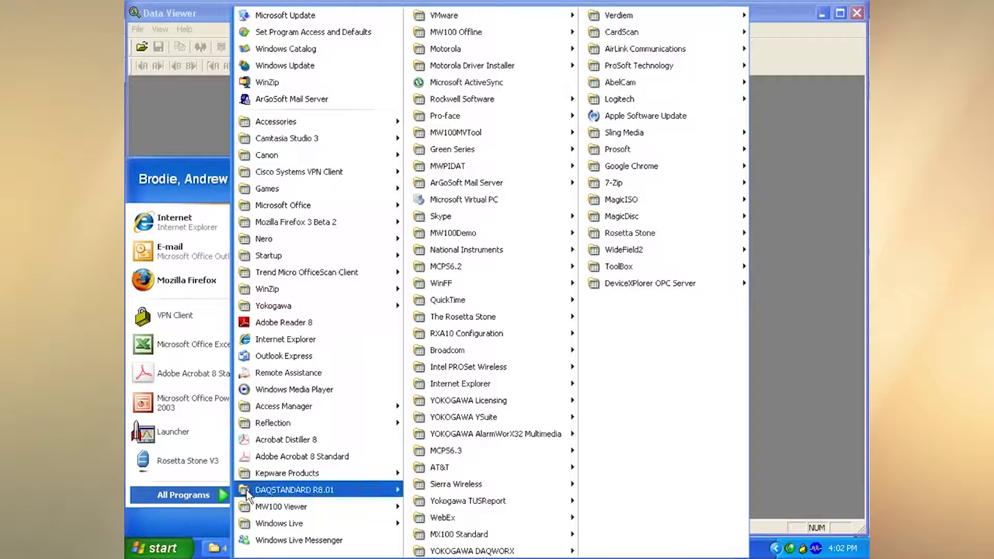
{"action": "mouse_move", "coordinate": [321, 490]}
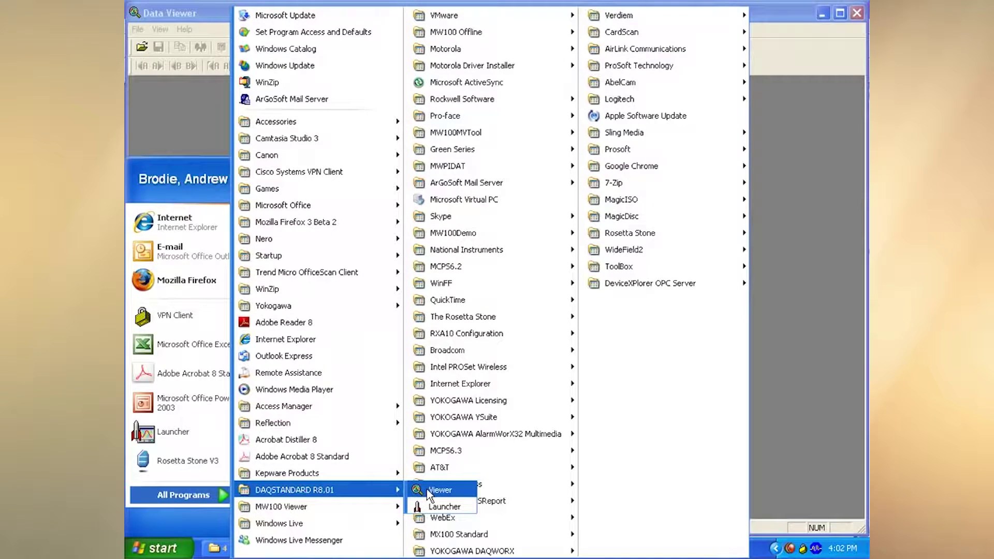
{"action": "left_click", "coordinate": [156, 118]}
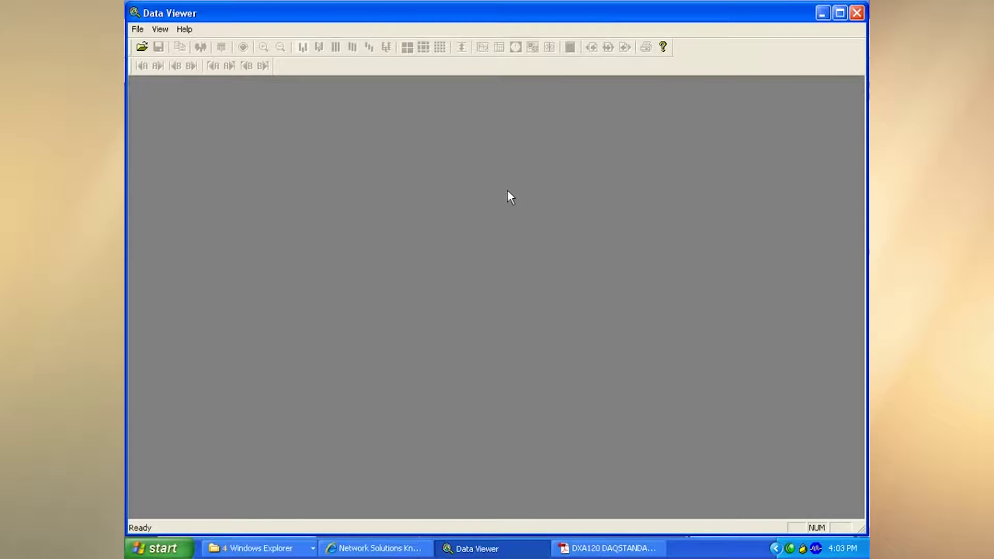
{"action": "left_click", "coordinate": [142, 31]}
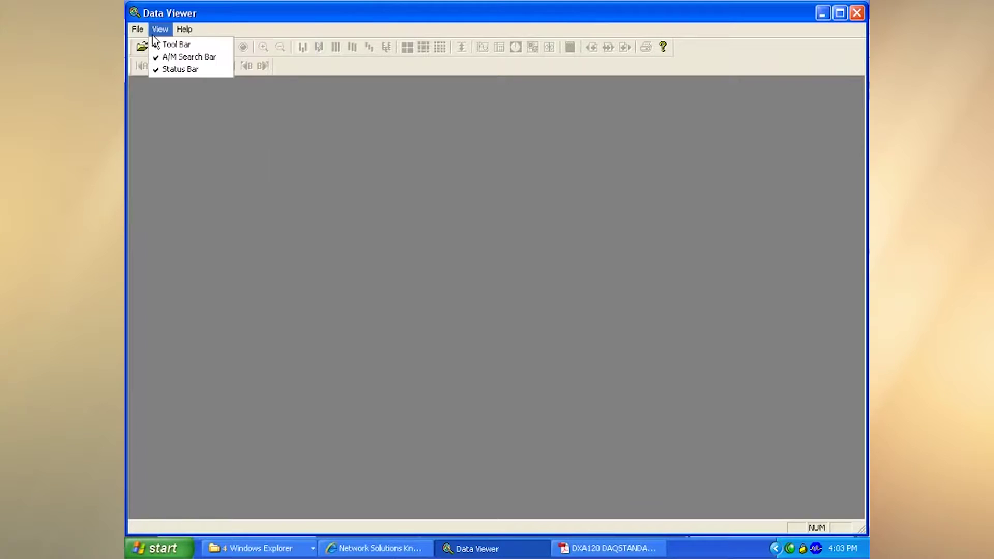
{"action": "left_click", "coordinate": [144, 45]}
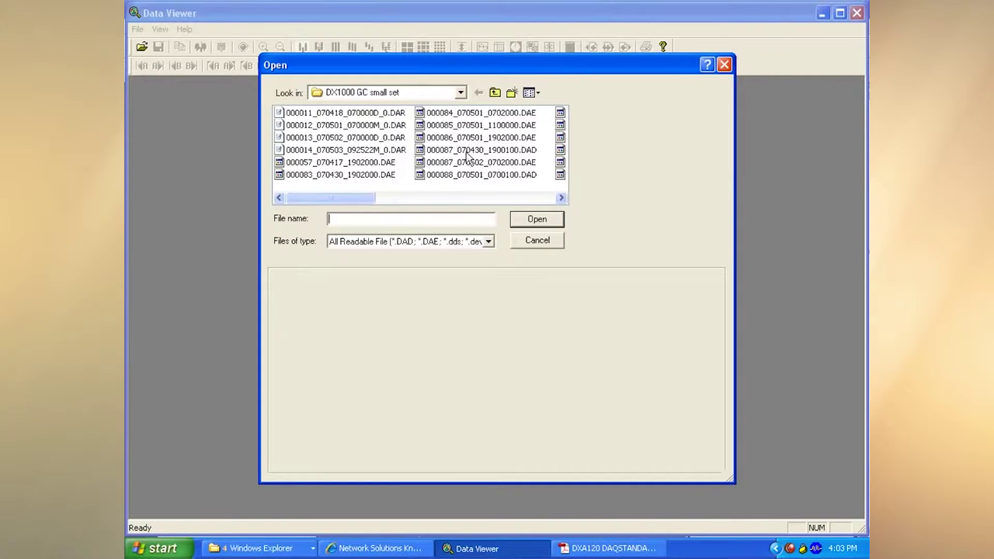
{"action": "left_click", "coordinate": [510, 151]}
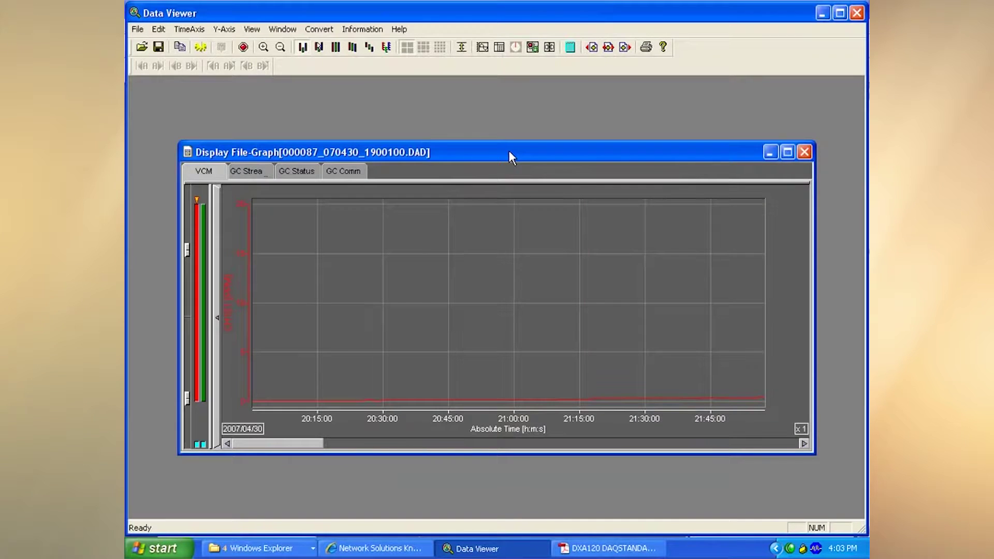
{"action": "left_click", "coordinate": [809, 153]}
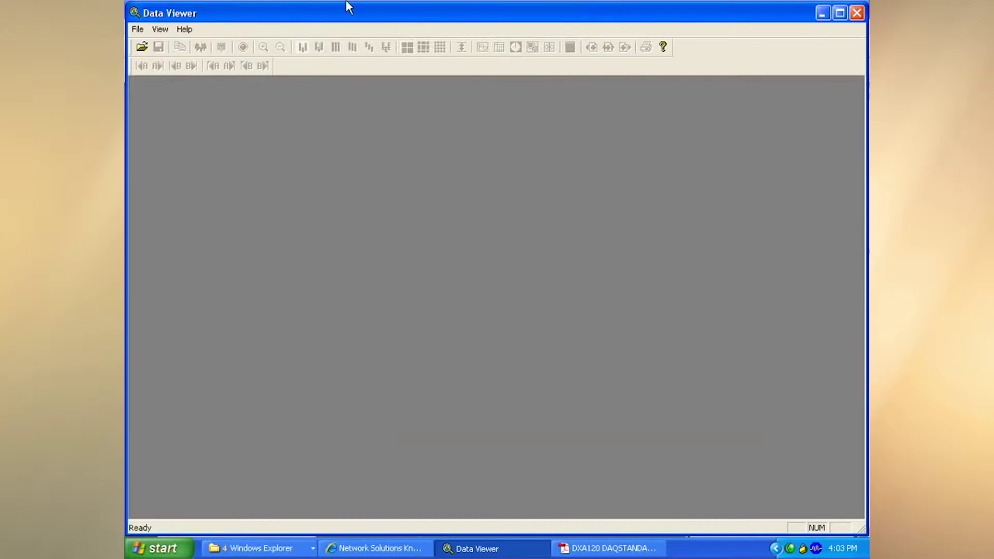
Step: Open the data file 000087_070430_1900100.DAD from the DX1000 GC small set folder and maximize its graph window
{"action": "left_click", "coordinate": [138, 29]}
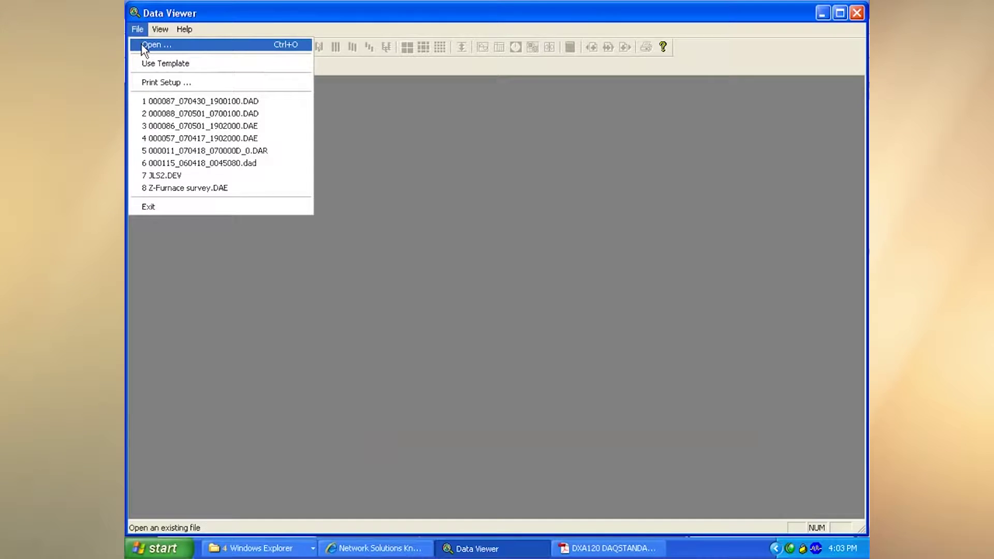
{"action": "left_click", "coordinate": [141, 45]}
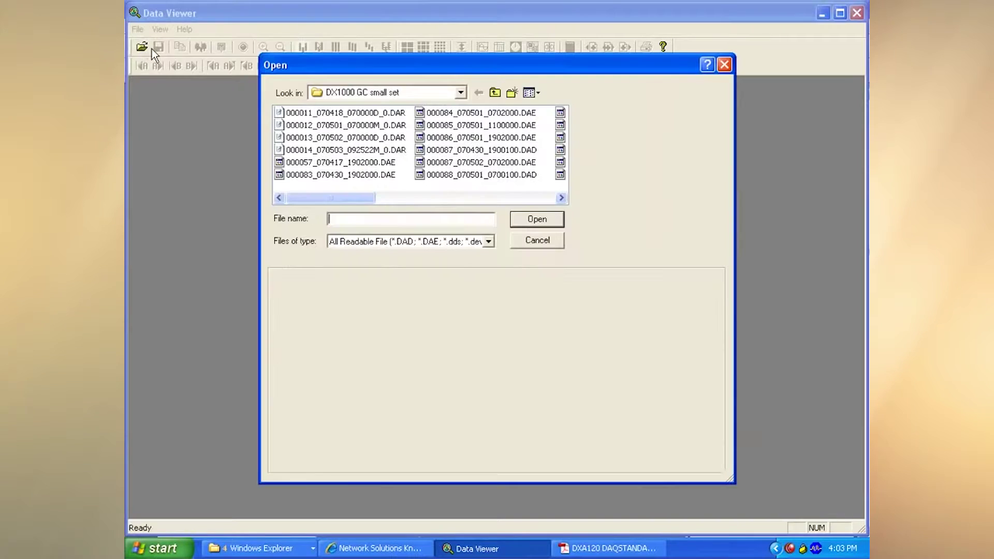
{"action": "left_click", "coordinate": [517, 150]}
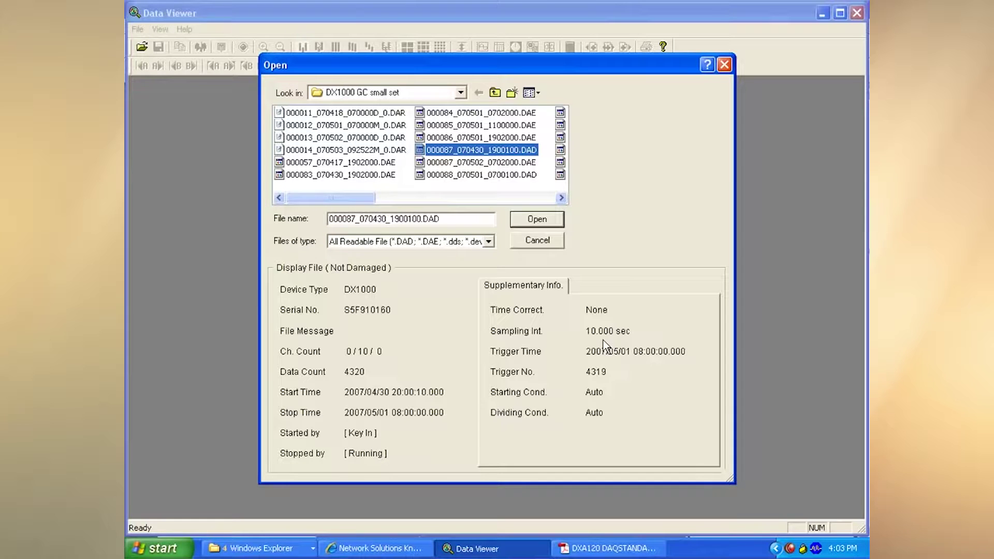
{"action": "left_click", "coordinate": [542, 222]}
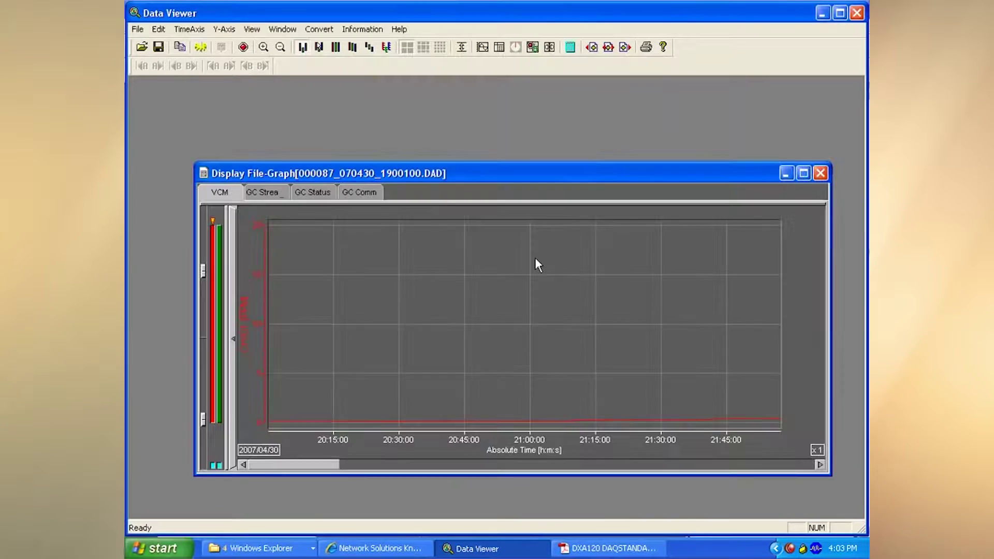
{"action": "left_click", "coordinate": [804, 174]}
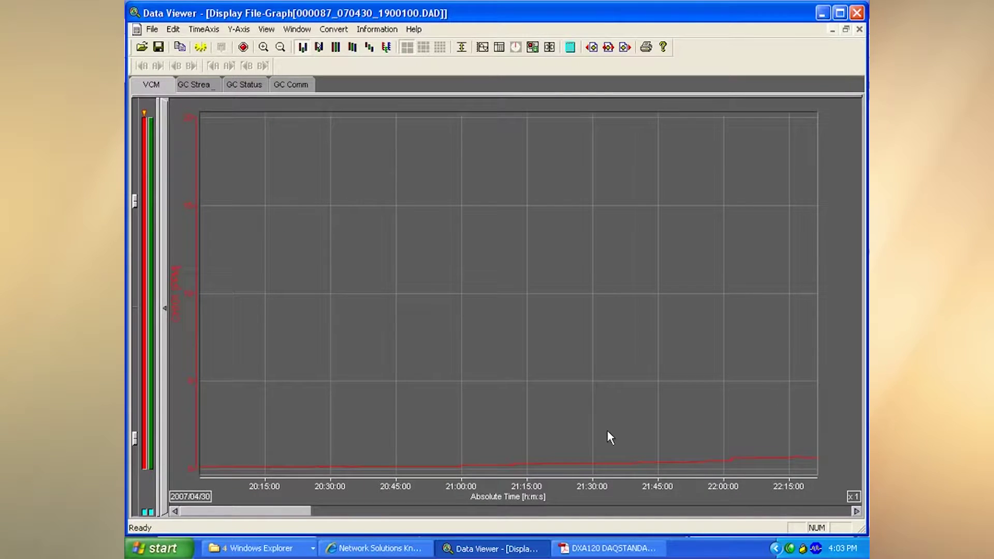
Step: Look at the GC Streams and GC Status trend groups and return to the VCM group
{"action": "left_click", "coordinate": [198, 87]}
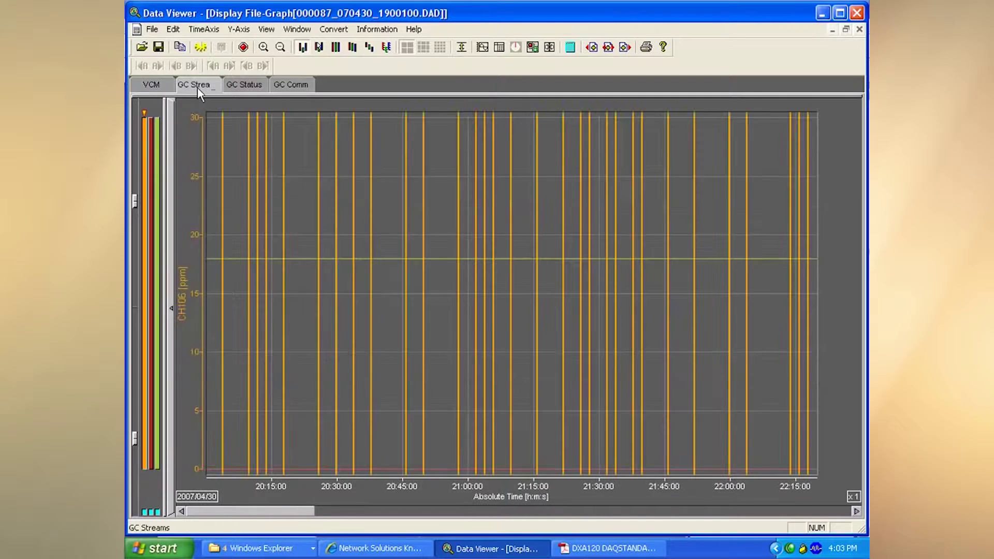
{"action": "left_click", "coordinate": [250, 89]}
{"action": "left_click", "coordinate": [155, 85]}
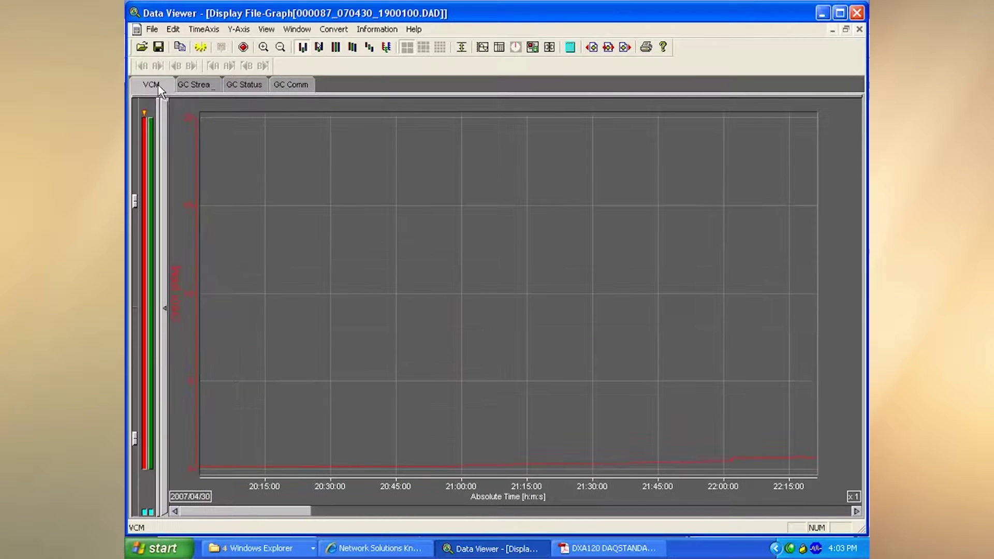
Step: Link all the related data files to the open display file
{"action": "left_click", "coordinate": [593, 49]}
{"action": "left_click", "coordinate": [625, 50]}
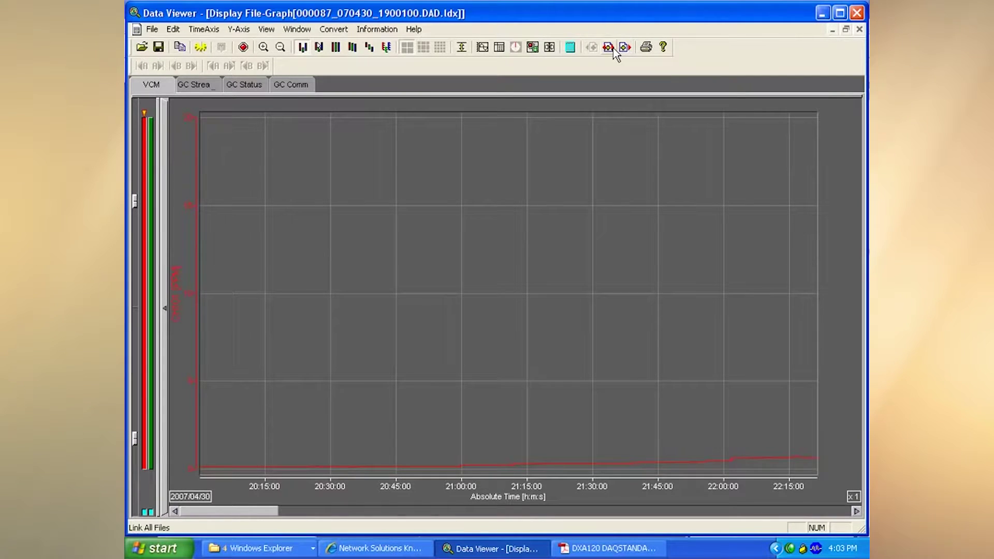
{"action": "left_click", "coordinate": [610, 49]}
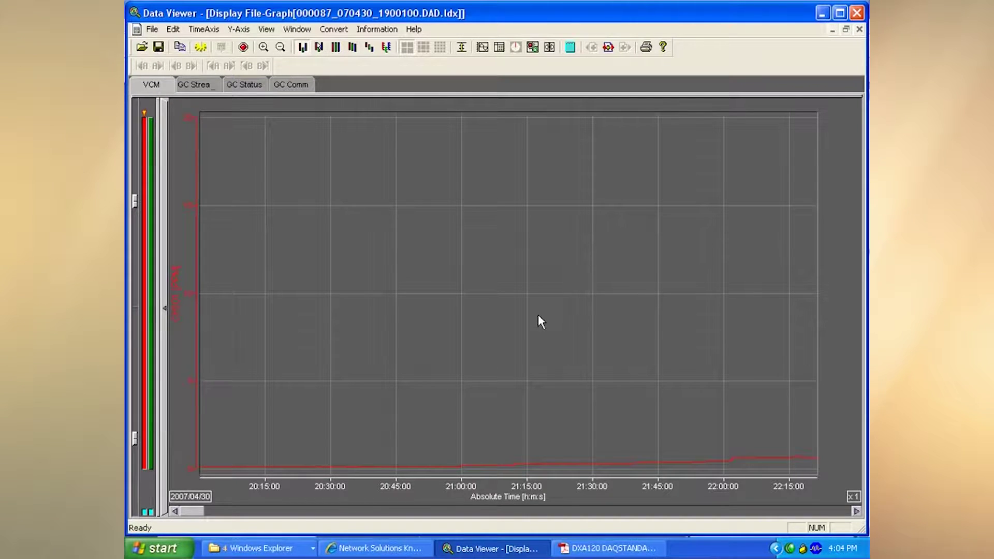
Step: Examine the linked data in the VCM, GC Streams, GC Status and GC Comm groups, ending on VCM
{"action": "left_click_drag", "start_coordinate": [196, 509], "coordinate": [197, 541]}
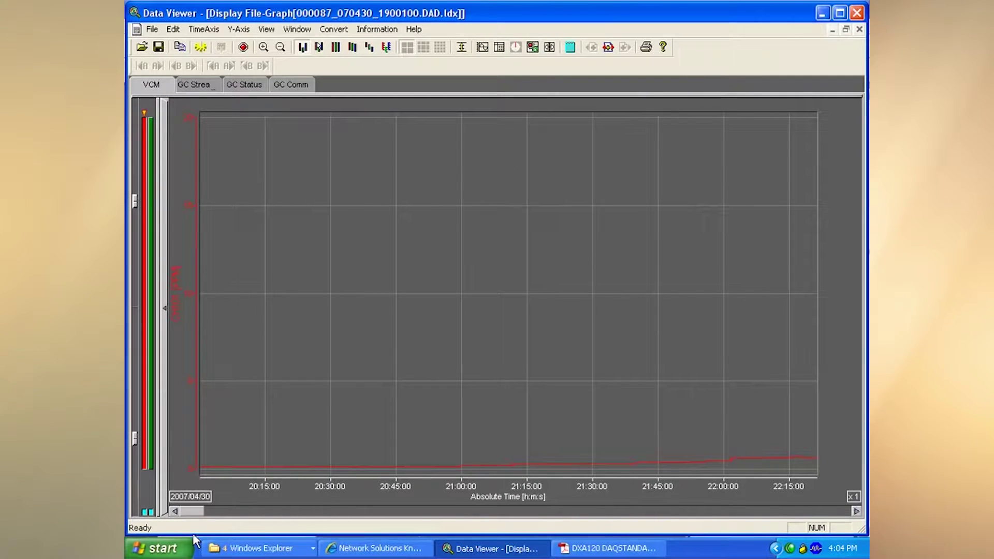
{"action": "left_click", "coordinate": [194, 83]}
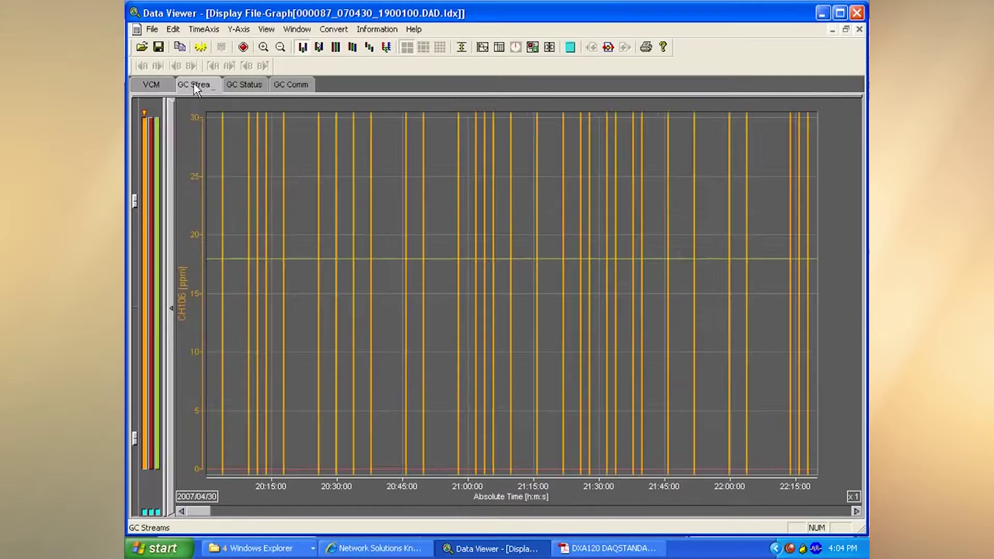
{"action": "left_click", "coordinate": [249, 84]}
{"action": "left_click", "coordinate": [291, 83]}
{"action": "left_click", "coordinate": [253, 84]}
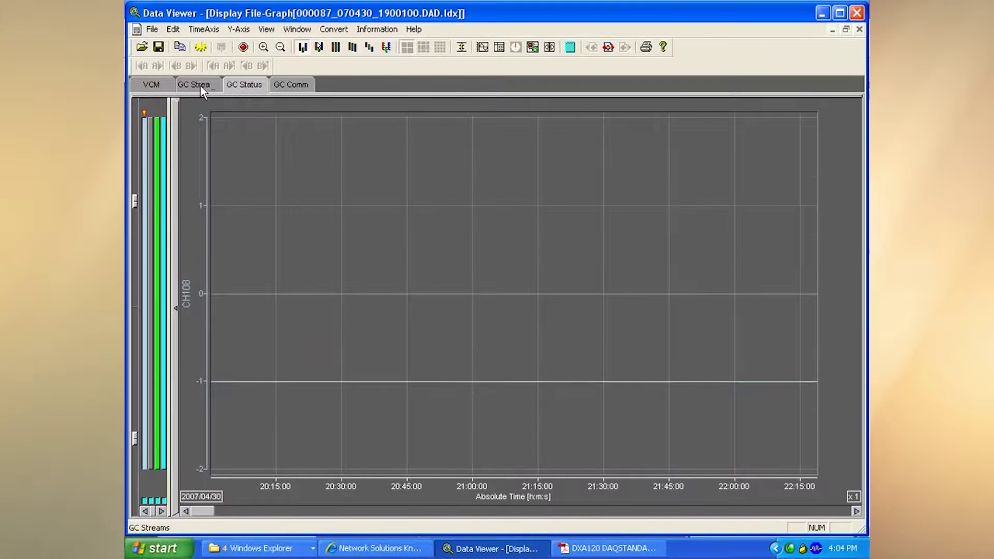
{"action": "left_click", "coordinate": [199, 85]}
{"action": "left_click", "coordinate": [152, 83]}
{"action": "left_click", "coordinate": [187, 85]}
{"action": "left_click", "coordinate": [244, 84]}
{"action": "left_click", "coordinate": [289, 83]}
{"action": "left_click", "coordinate": [153, 84]}
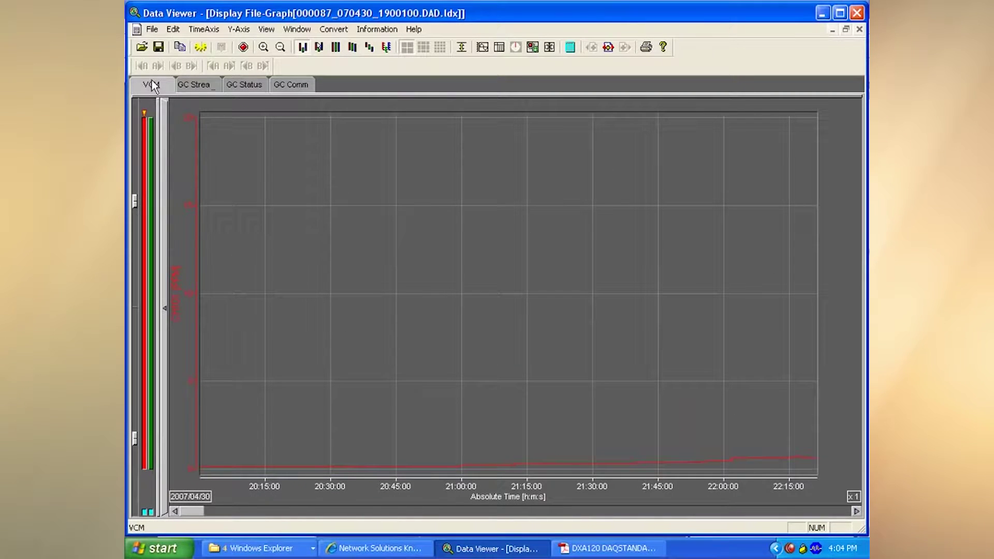
Step: Open the General Display Settings and review the channel assignments of the display groups, returning to group 01
{"action": "left_click", "coordinate": [201, 48]}
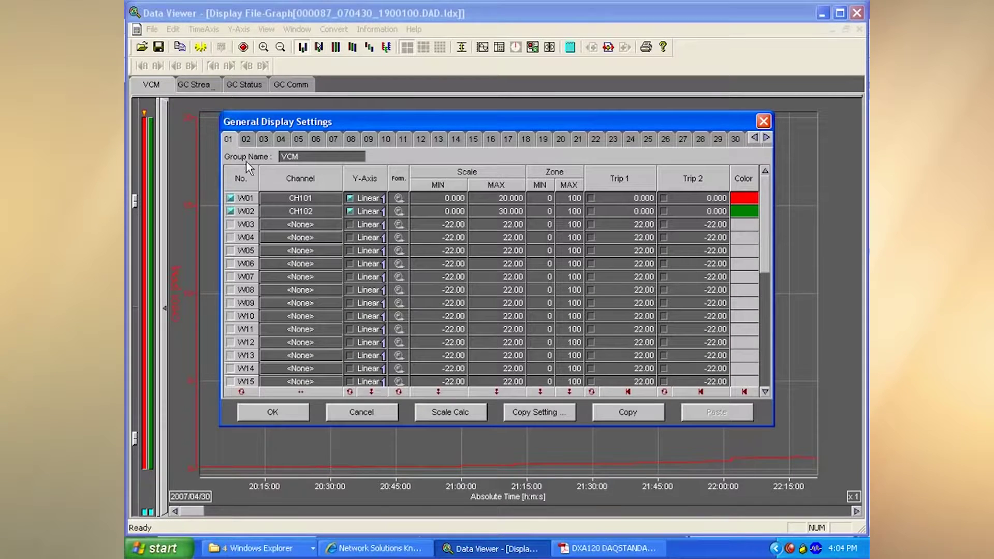
{"action": "left_click", "coordinate": [247, 139]}
{"action": "left_click", "coordinate": [264, 139]}
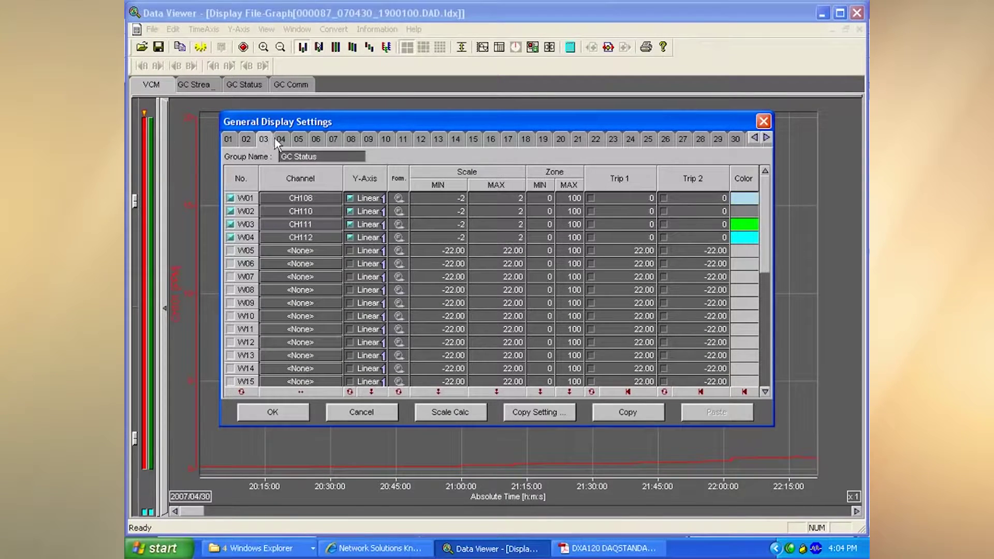
{"action": "left_click", "coordinate": [281, 139]}
{"action": "left_click", "coordinate": [299, 139]}
{"action": "left_click", "coordinate": [315, 140]}
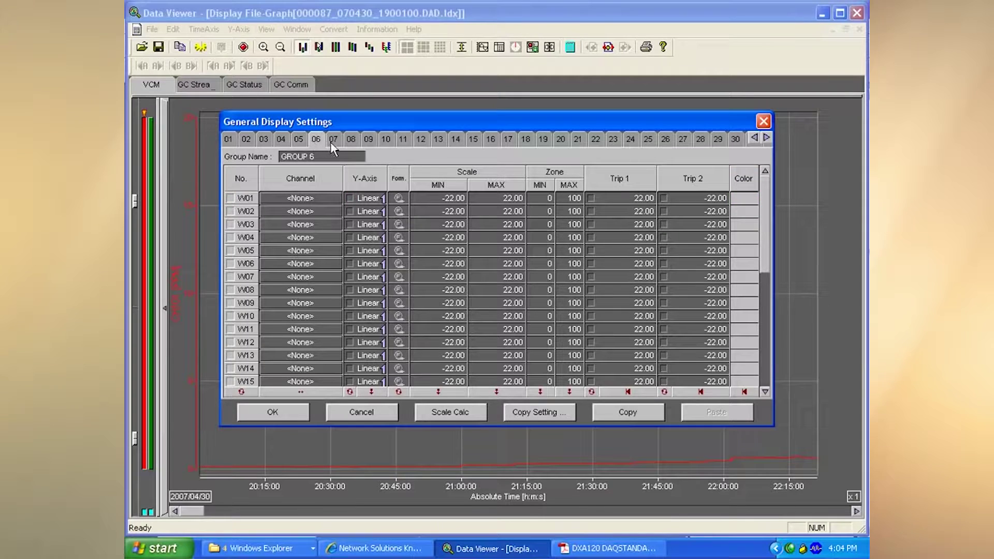
{"action": "left_click", "coordinate": [383, 141]}
{"action": "left_click", "coordinate": [229, 139]}
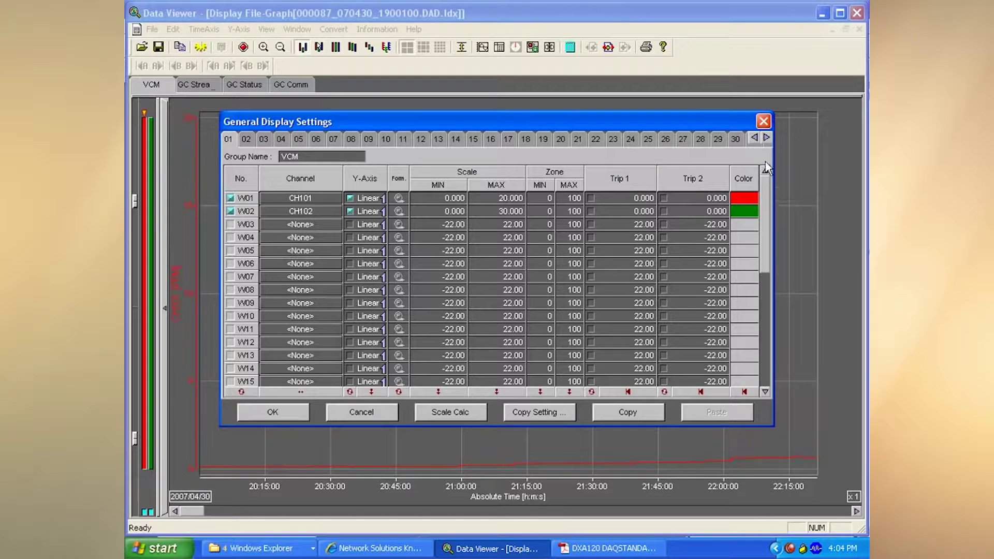
Step: Check the range of available display groups through group 50 and close the General Display Settings
{"action": "left_click", "coordinate": [768, 141]}
{"action": "left_click", "coordinate": [756, 140]}
{"action": "left_click", "coordinate": [766, 140]}
{"action": "left_click", "coordinate": [766, 139]}
{"action": "left_click", "coordinate": [766, 138]}
{"action": "left_click", "coordinate": [766, 139]}
{"action": "left_click", "coordinate": [766, 138]}
{"action": "left_click", "coordinate": [766, 138]}
{"action": "left_click", "coordinate": [766, 139]}
{"action": "left_click", "coordinate": [766, 139]}
{"action": "left_click", "coordinate": [766, 138]}
{"action": "left_click", "coordinate": [766, 138]}
{"action": "left_click", "coordinate": [766, 139]}
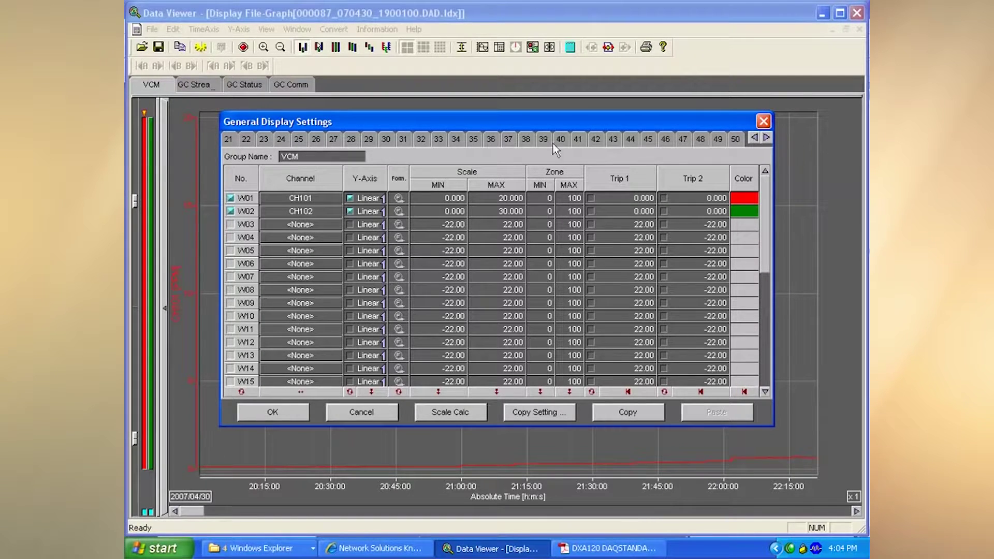
{"action": "left_click", "coordinate": [762, 122]}
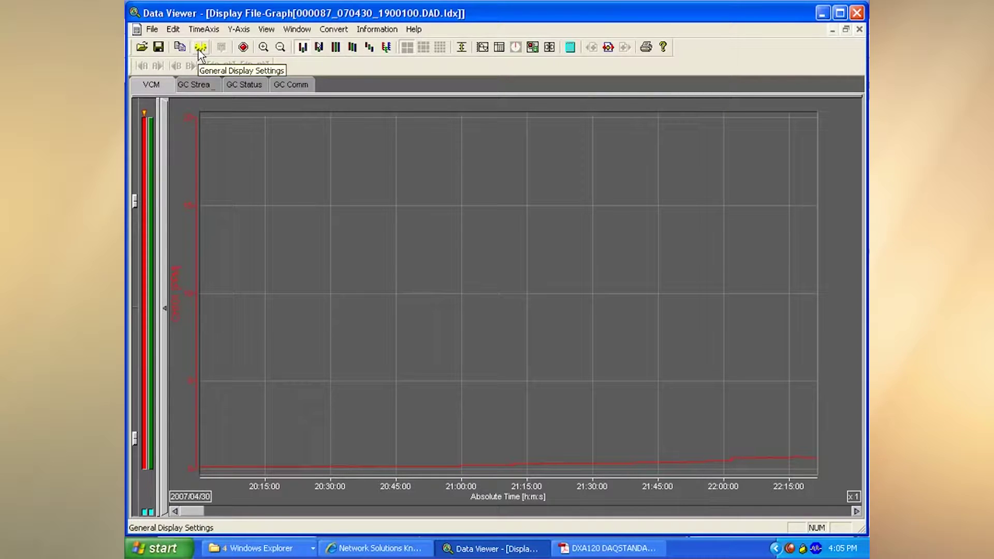
Step: Turn on the alarm display in the graph, inspect the VCM trend on 2007/05/01, and return to its beginning
{"action": "left_click", "coordinate": [244, 48]}
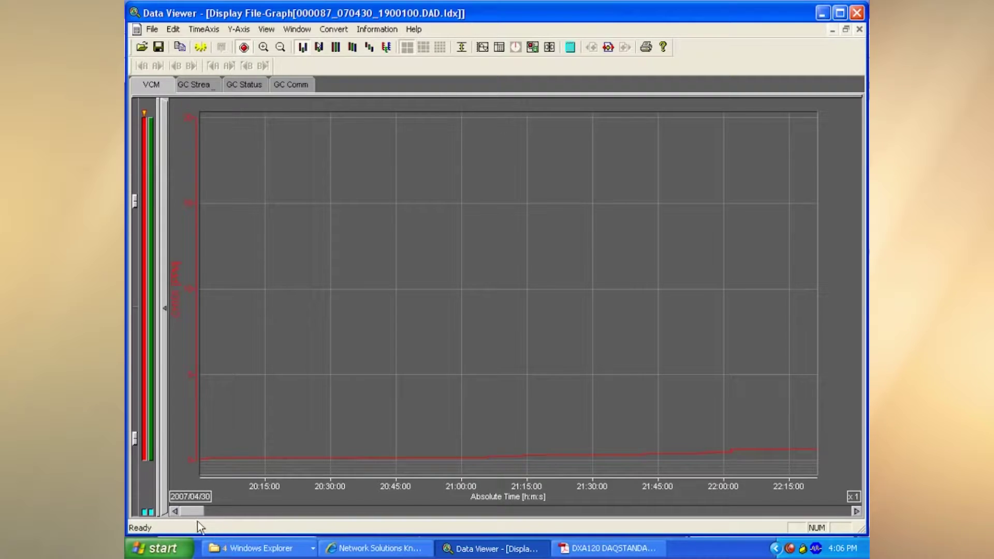
{"action": "mouse_move", "coordinate": [195, 512]}
{"action": "left_mouse_down"}
{"action": "mouse_move", "coordinate": [375, 515]}
{"action": "mouse_move", "coordinate": [357, 517]}
{"action": "left_mouse_up"}
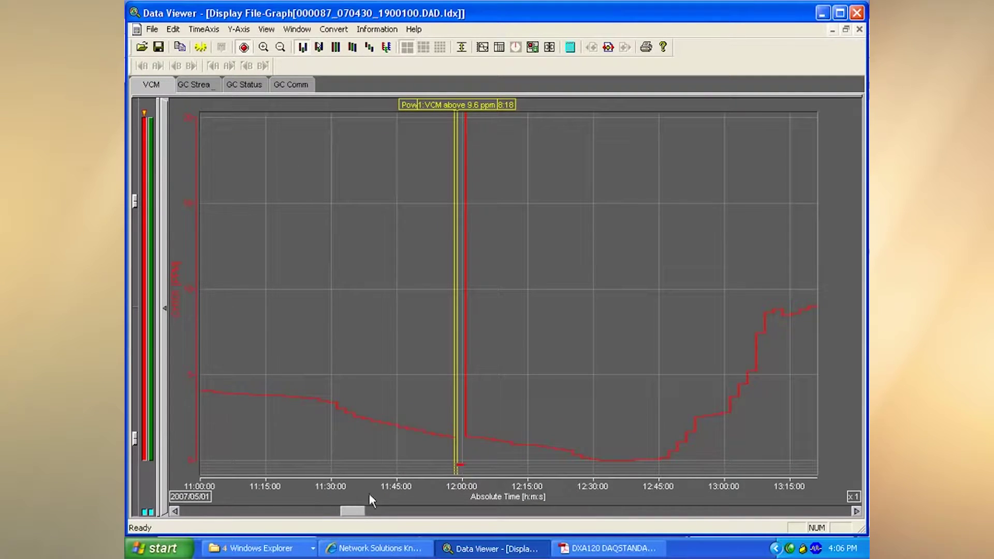
{"action": "left_click_drag", "start_coordinate": [357, 508], "coordinate": [337, 508]}
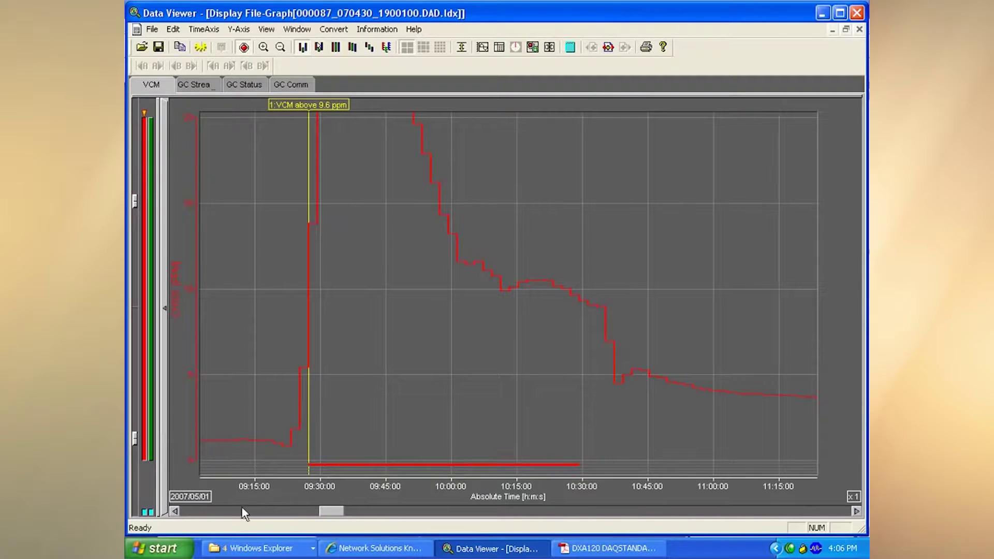
{"action": "left_click_drag", "start_coordinate": [327, 509], "coordinate": [184, 515]}
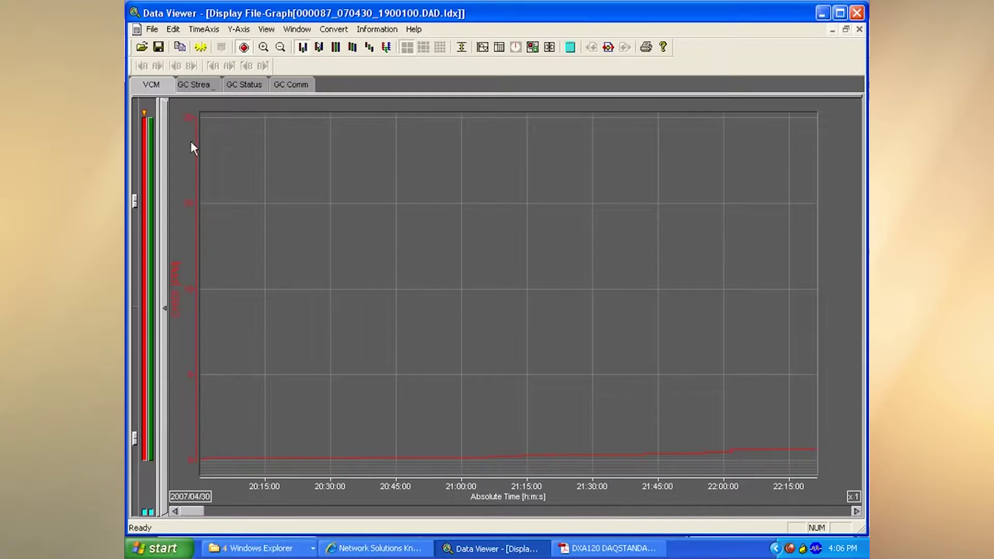
Step: Examine the time histories of the GC Streams, GC Status, GC Comm and VCM groups with the alarm display on
{"action": "left_click", "coordinate": [195, 84]}
{"action": "mouse_move", "coordinate": [196, 513]}
{"action": "left_mouse_down"}
{"action": "mouse_move", "coordinate": [506, 522]}
{"action": "mouse_move", "coordinate": [248, 546]}
{"action": "left_mouse_up"}
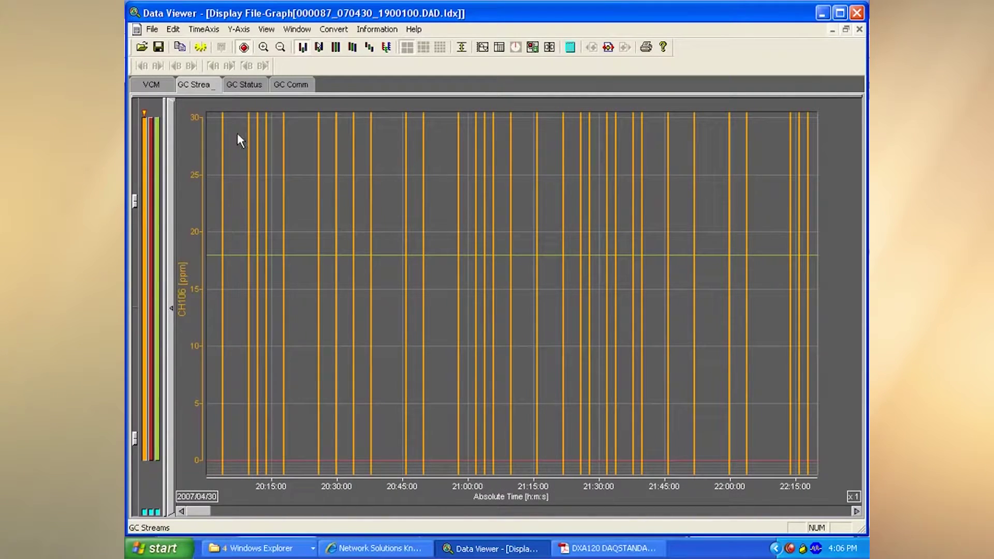
{"action": "left_click", "coordinate": [246, 85]}
{"action": "left_click_drag", "start_coordinate": [200, 515], "coordinate": [201, 436]}
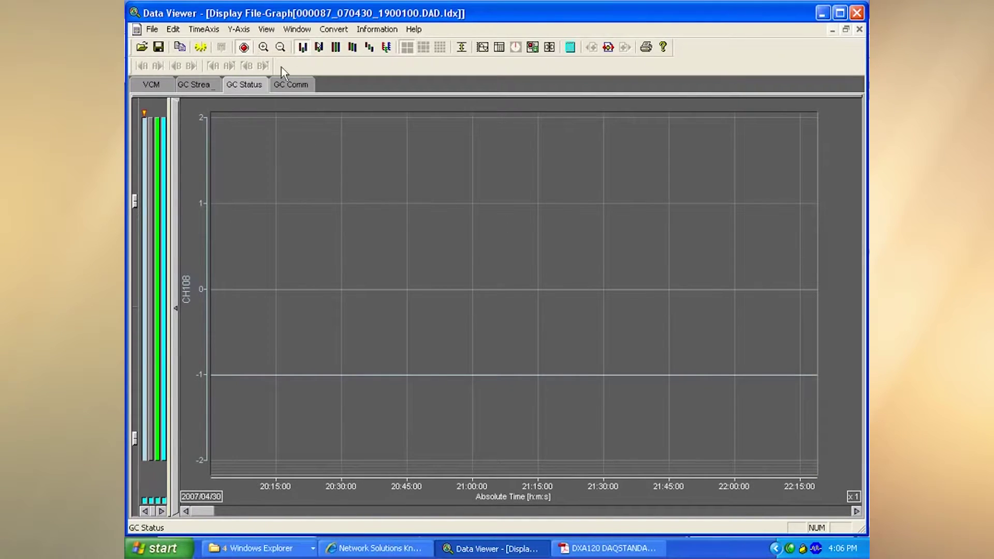
{"action": "left_click", "coordinate": [286, 86]}
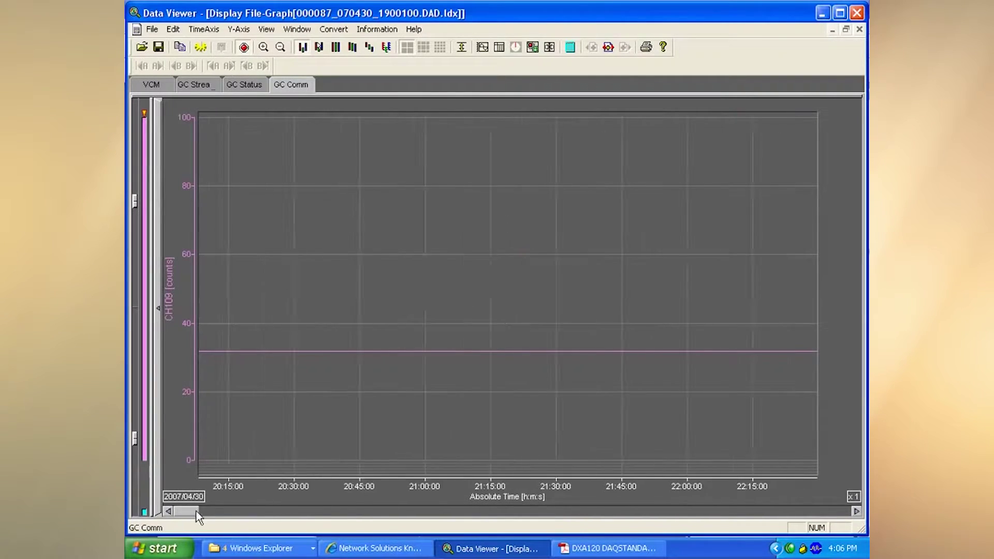
{"action": "left_click_drag", "start_coordinate": [196, 510], "coordinate": [611, 548]}
{"action": "left_click", "coordinate": [151, 84]}
{"action": "mouse_move", "coordinate": [198, 509]}
{"action": "left_mouse_down"}
{"action": "mouse_move", "coordinate": [332, 517]}
{"action": "mouse_move", "coordinate": [360, 548]}
{"action": "mouse_move", "coordinate": [342, 553]}
{"action": "mouse_move", "coordinate": [828, 556]}
{"action": "left_mouse_up"}
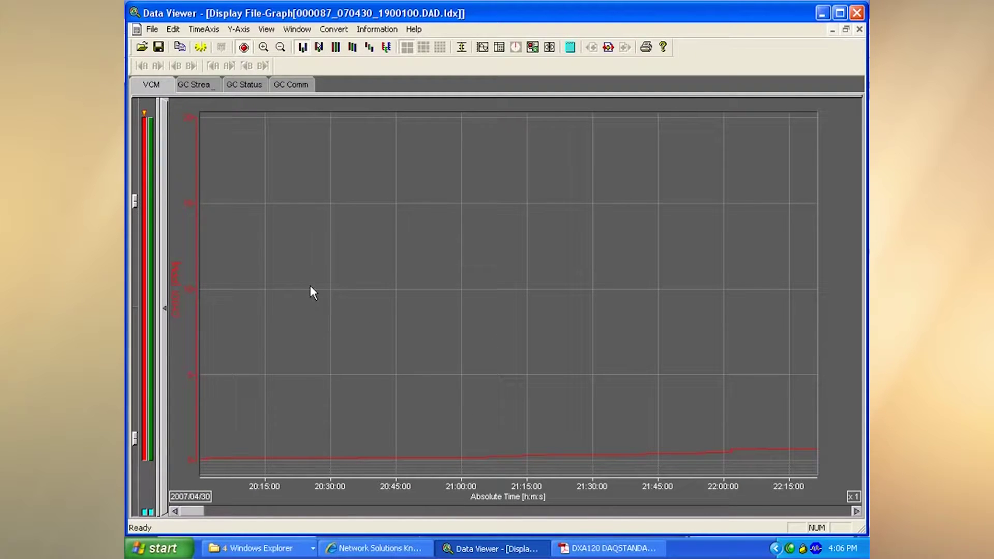
Step: Add a centered mark reading "Lunch Time" for all groups at about 20:25 on the VCM trend
{"action": "left_click", "coordinate": [310, 290]}
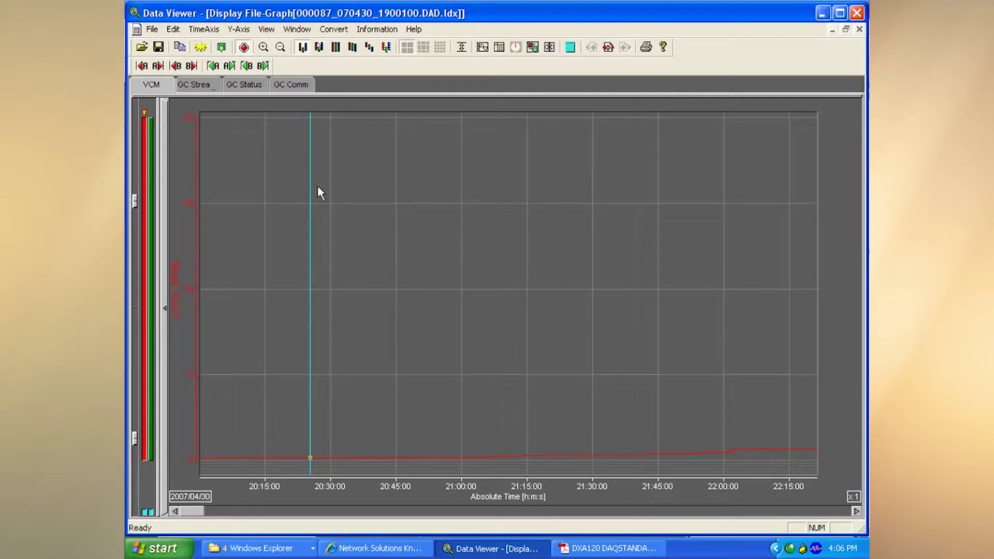
{"action": "left_click", "coordinate": [221, 48]}
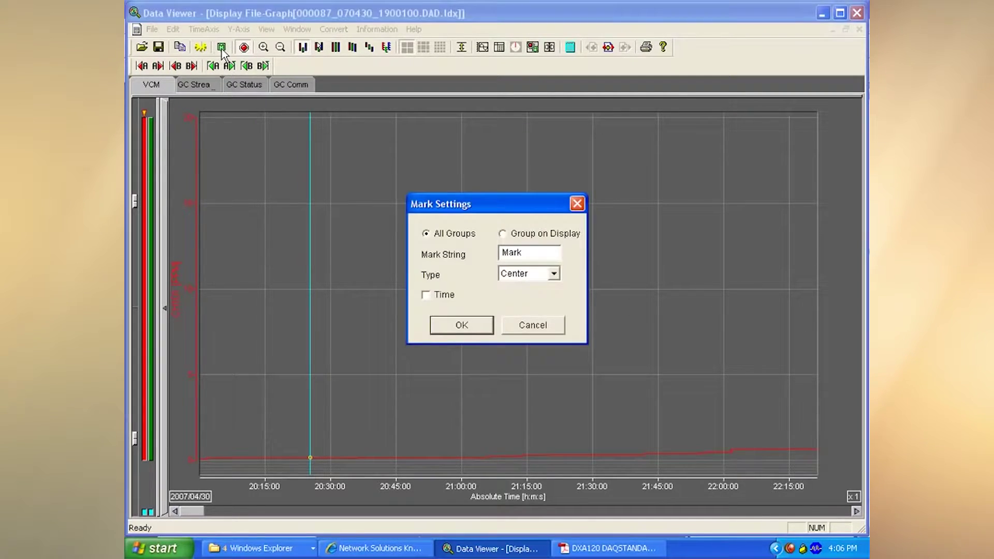
{"action": "left_click", "coordinate": [533, 252]}
{"action": "key", "text": "BackSpace"}
{"action": "key", "text": "BackSpace"}
{"action": "key", "text": "BackSpace"}
{"action": "key", "text": "BackSpace"}
{"action": "type", "text": "Lunch Time"}
{"action": "left_click", "coordinate": [455, 325]}
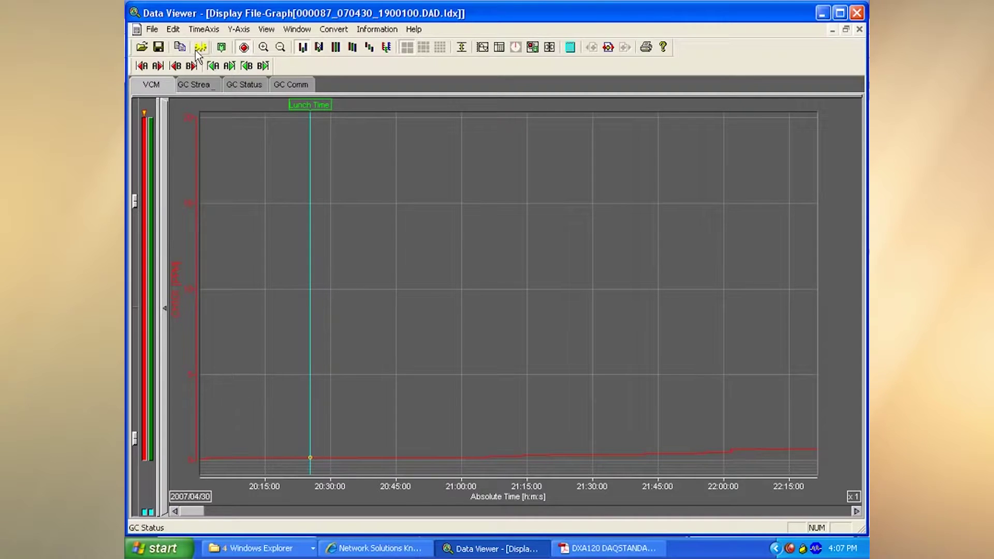
Step: Review the mark and alarm search options, erase the cursor, and place a new cursor at about 21:05 on the VCM trend
{"action": "left_click", "coordinate": [173, 30]}
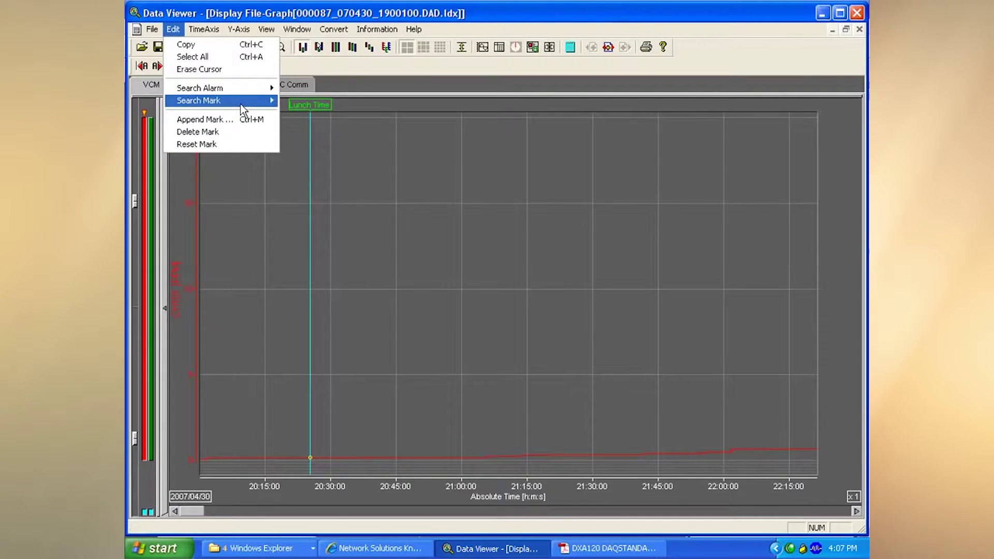
{"action": "mouse_move", "coordinate": [242, 105]}
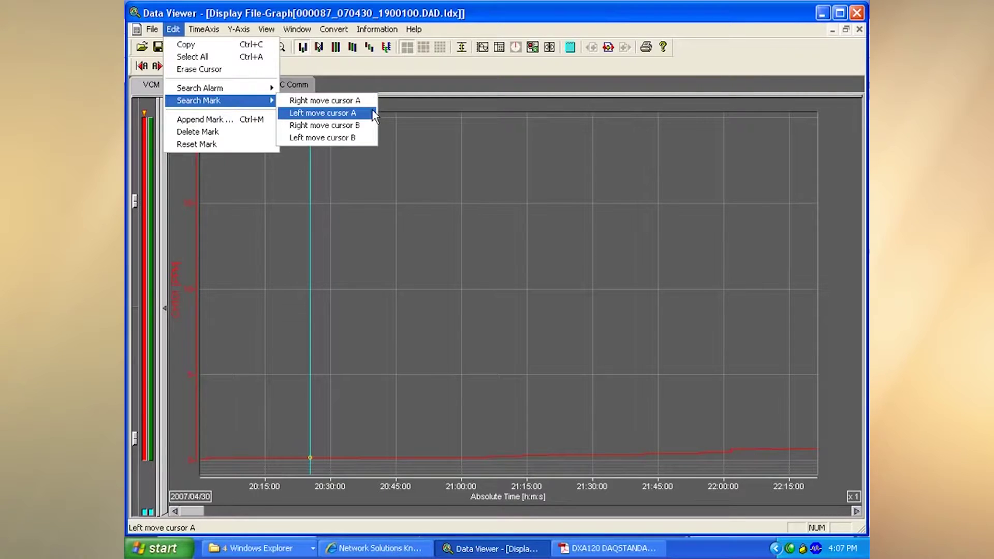
{"action": "mouse_move", "coordinate": [267, 93]}
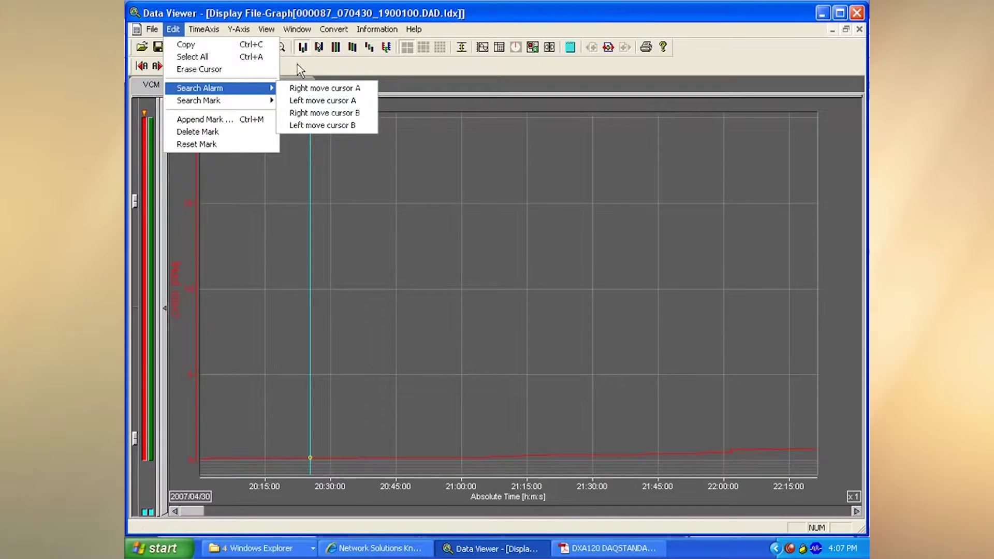
{"action": "left_click", "coordinate": [255, 71]}
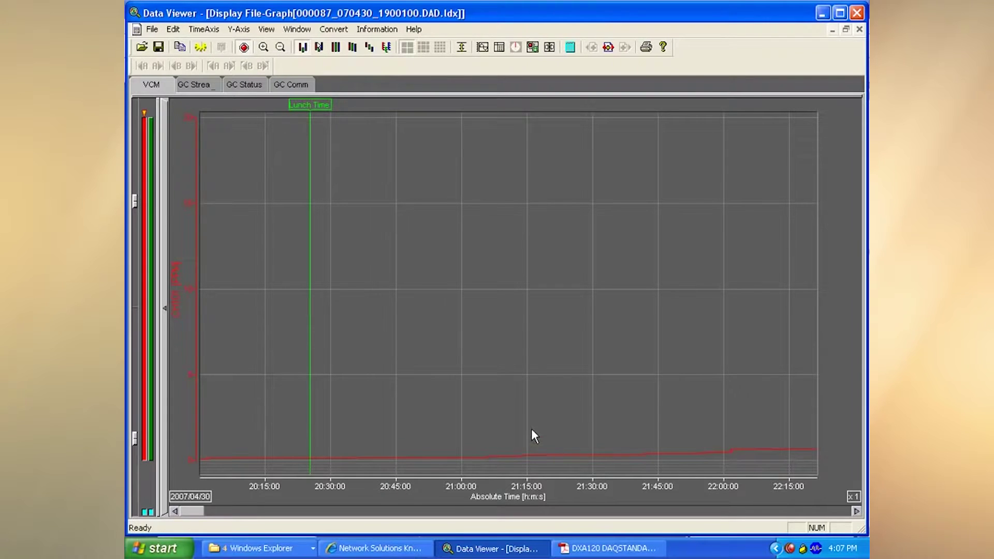
{"action": "left_click", "coordinate": [668, 348]}
{"action": "left_click_drag", "start_coordinate": [525, 345], "coordinate": [611, 382]}
{"action": "left_click", "coordinate": [483, 358]}
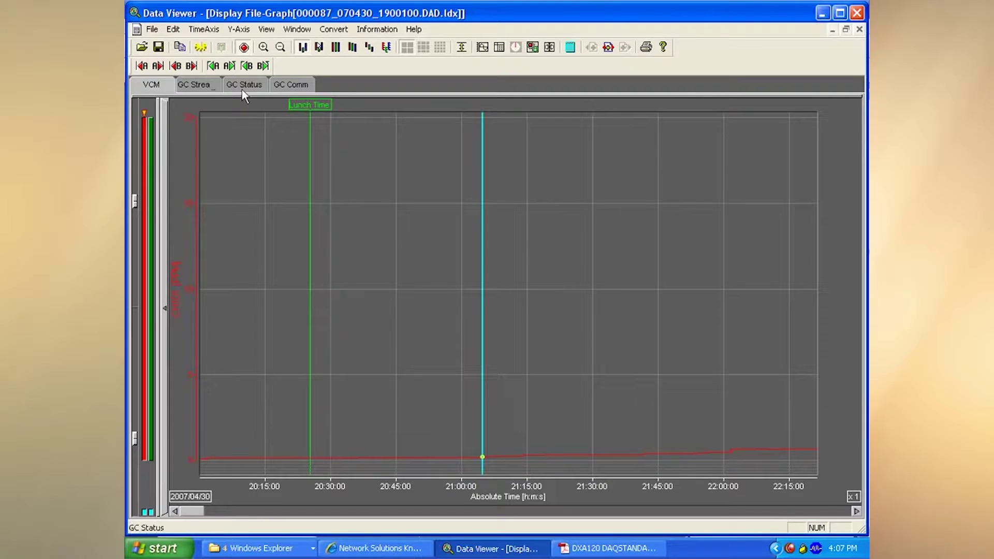
Step: Zoom the time axis in to x 2 and out to x 1/20, finishing at a scale of x 1/5
{"action": "left_click", "coordinate": [263, 48]}
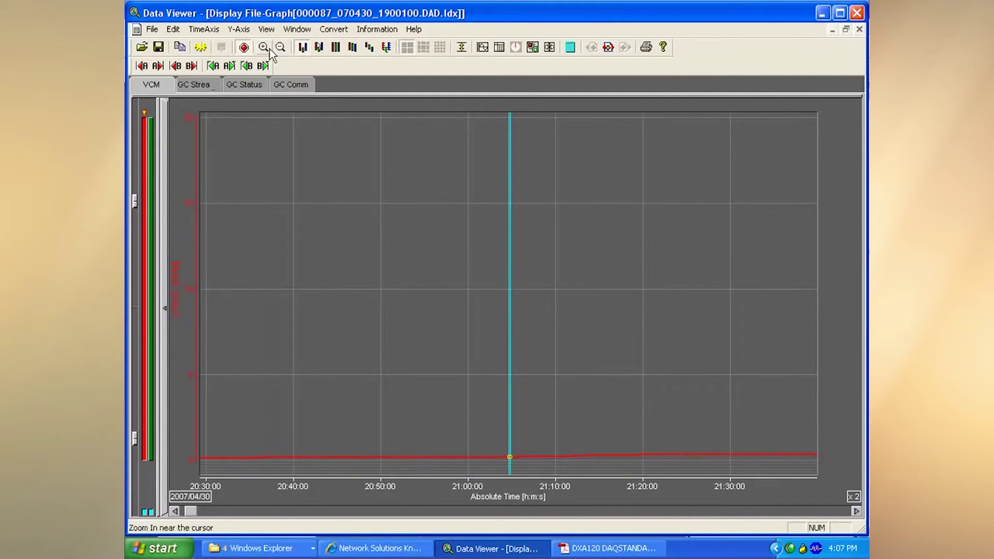
{"action": "left_click", "coordinate": [279, 48]}
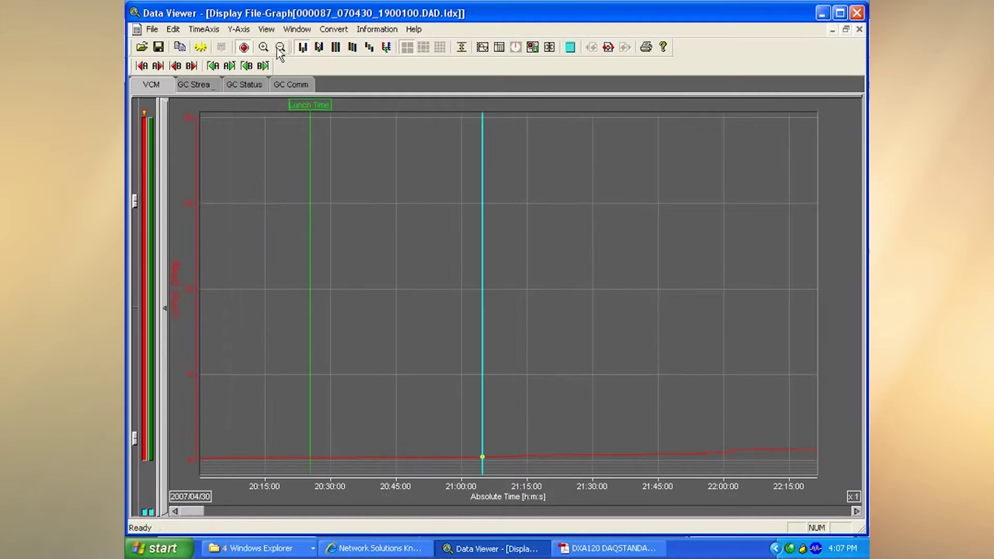
{"action": "left_click", "coordinate": [279, 48]}
{"action": "left_click", "coordinate": [279, 48]}
{"action": "left_click", "coordinate": [279, 48]}
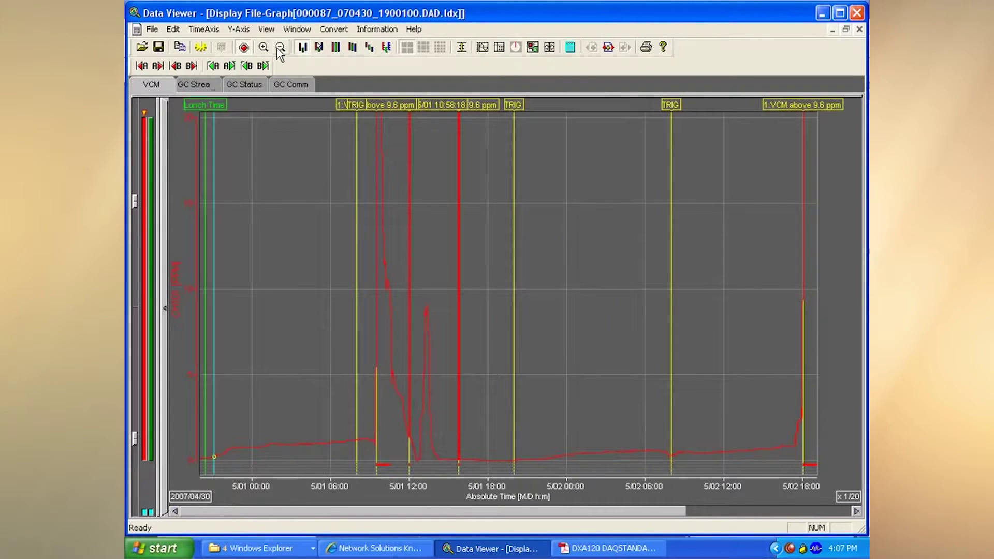
{"action": "left_click", "coordinate": [263, 47]}
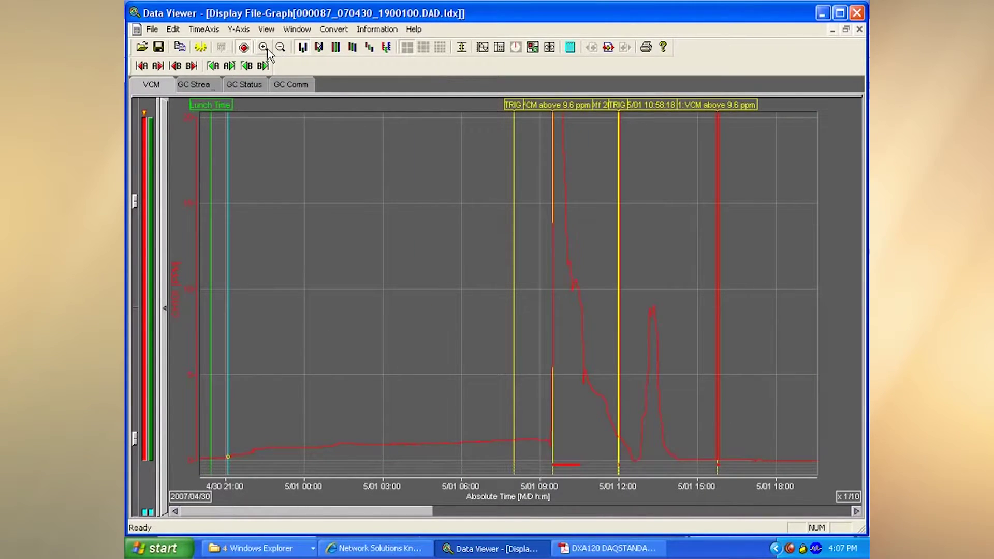
{"action": "left_click", "coordinate": [264, 48]}
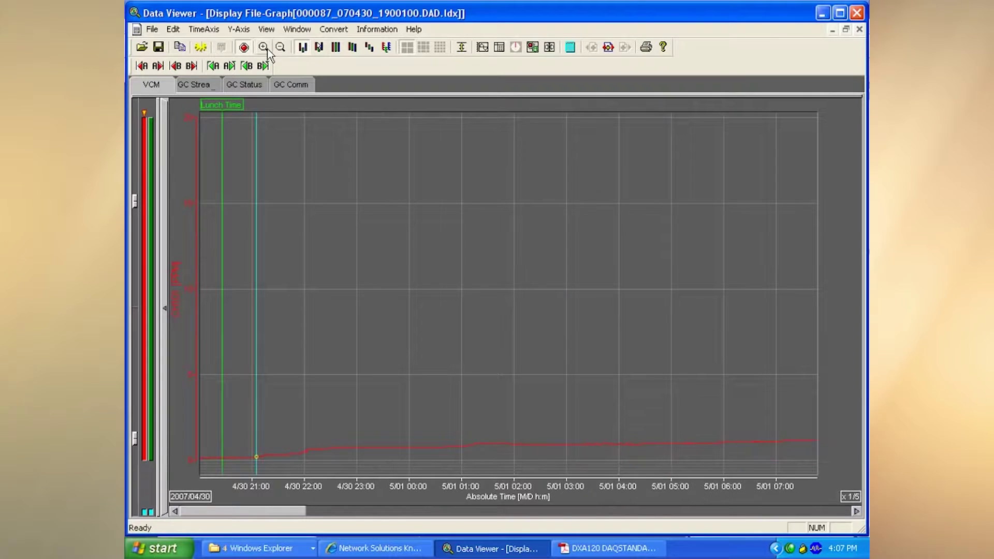
Step: Switch to Edit Zone on the Y-axis and shorten the red and green channel zones of the VCM group from both ends
{"action": "left_click", "coordinate": [302, 48]}
{"action": "left_click", "coordinate": [319, 48]}
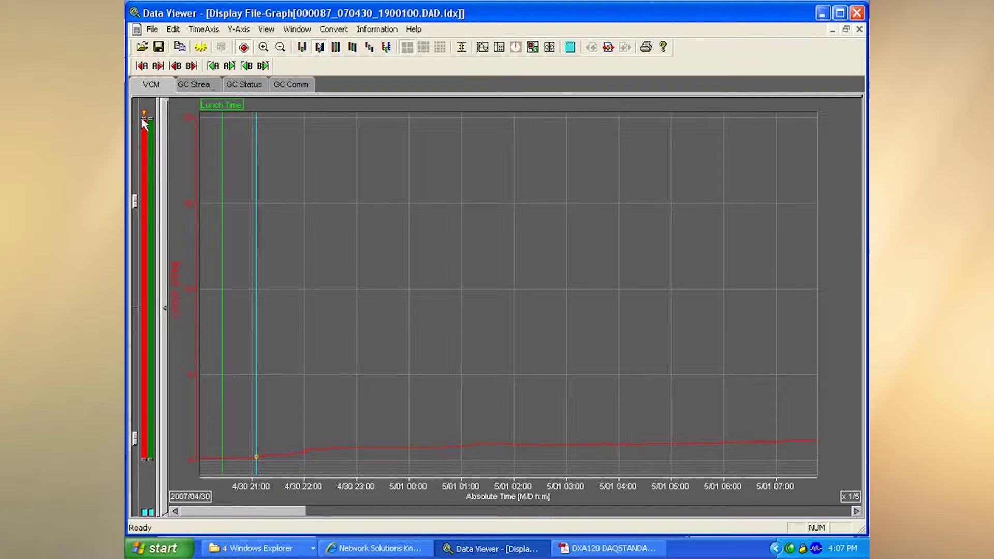
{"action": "left_click_drag", "start_coordinate": [144, 118], "coordinate": [145, 213]}
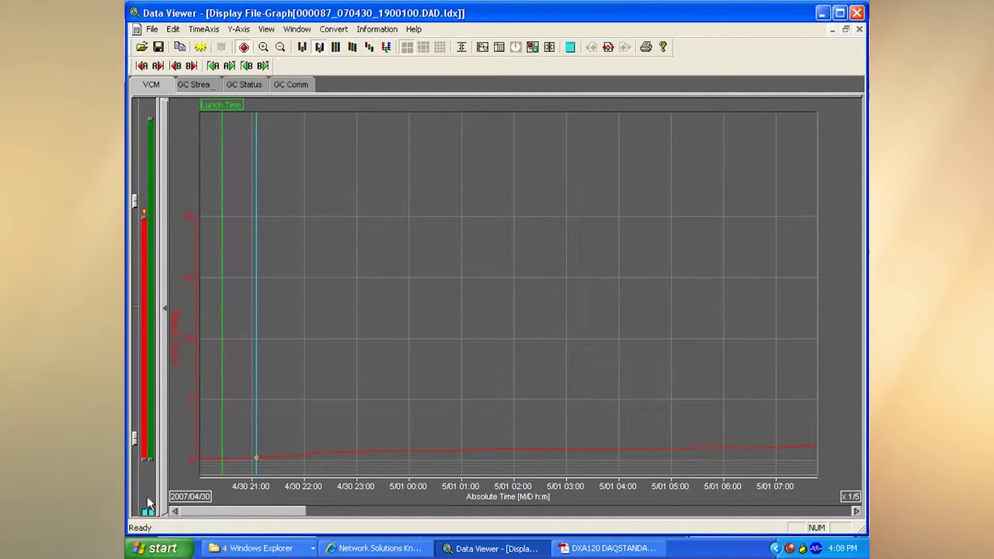
{"action": "left_click_drag", "start_coordinate": [144, 459], "coordinate": [144, 403]}
{"action": "left_click_drag", "start_coordinate": [150, 459], "coordinate": [151, 425]}
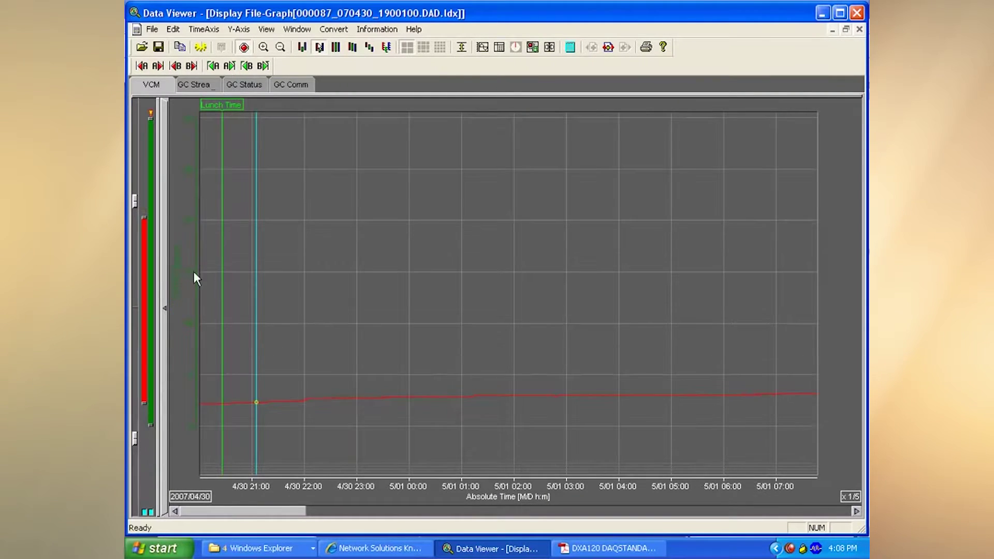
{"action": "left_click_drag", "start_coordinate": [150, 116], "coordinate": [154, 172]}
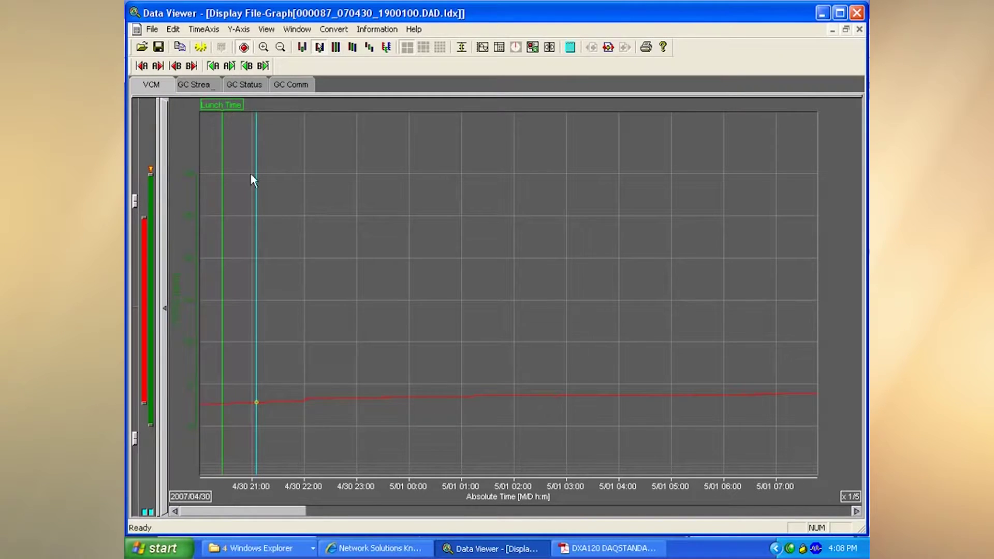
Step: Compare the full-height, user-defined and editable Y-axis zone layouts on the VCM trend, ending with the slightly offset zones
{"action": "left_click", "coordinate": [337, 50]}
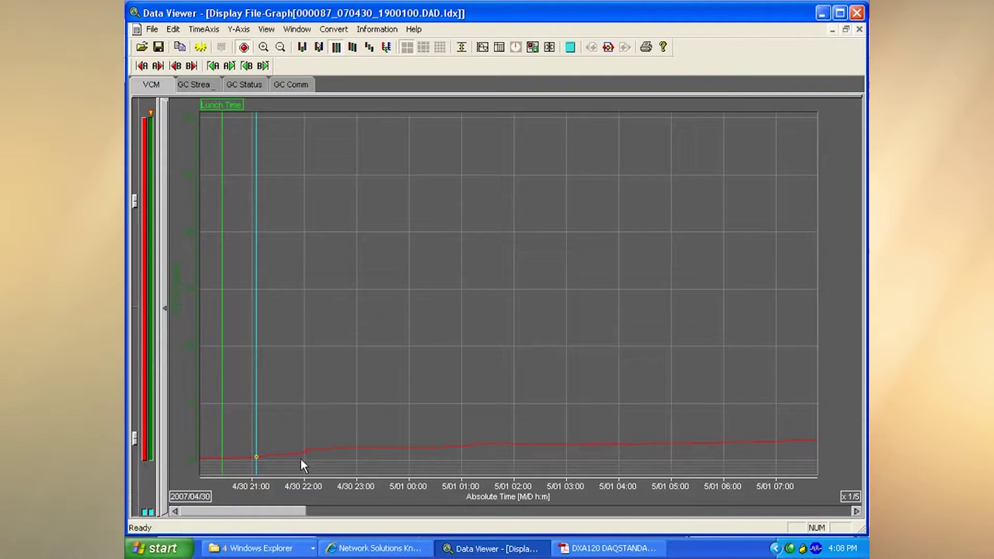
{"action": "left_click", "coordinate": [303, 48]}
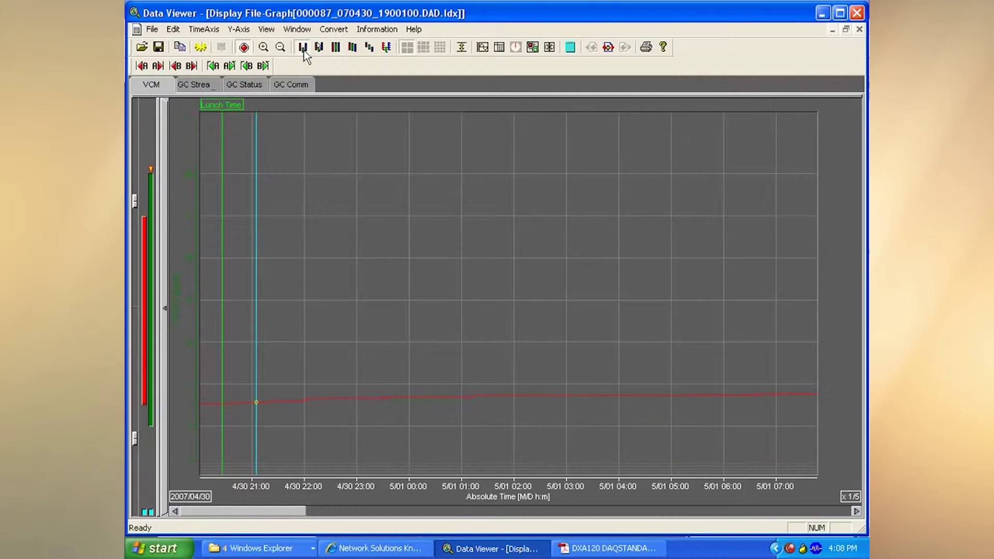
{"action": "left_click", "coordinate": [318, 50]}
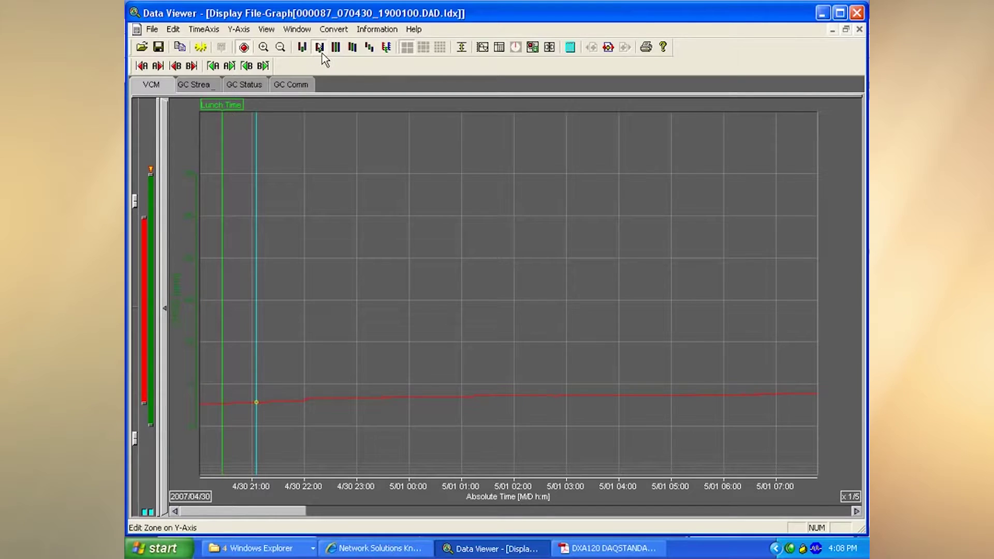
{"action": "left_click", "coordinate": [336, 48]}
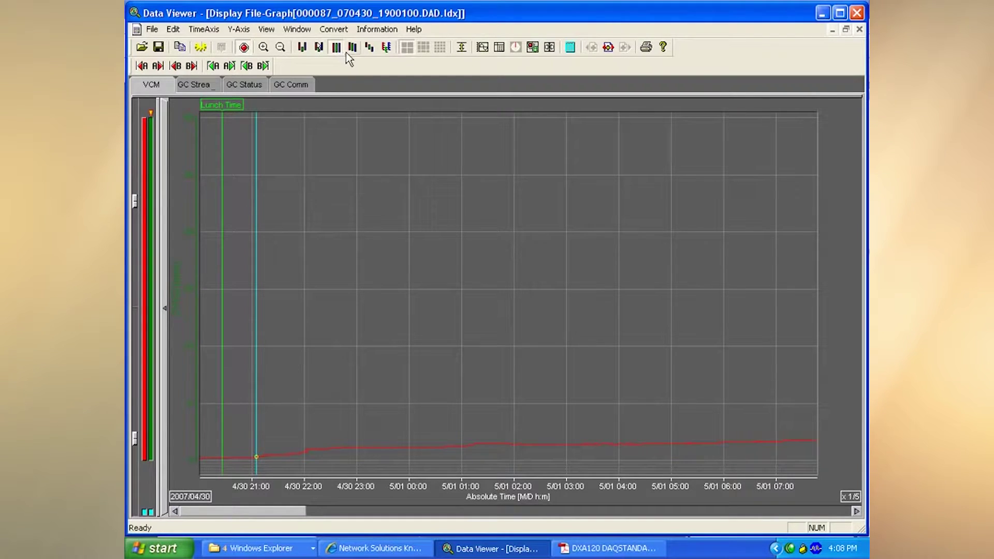
{"action": "left_click", "coordinate": [353, 48]}
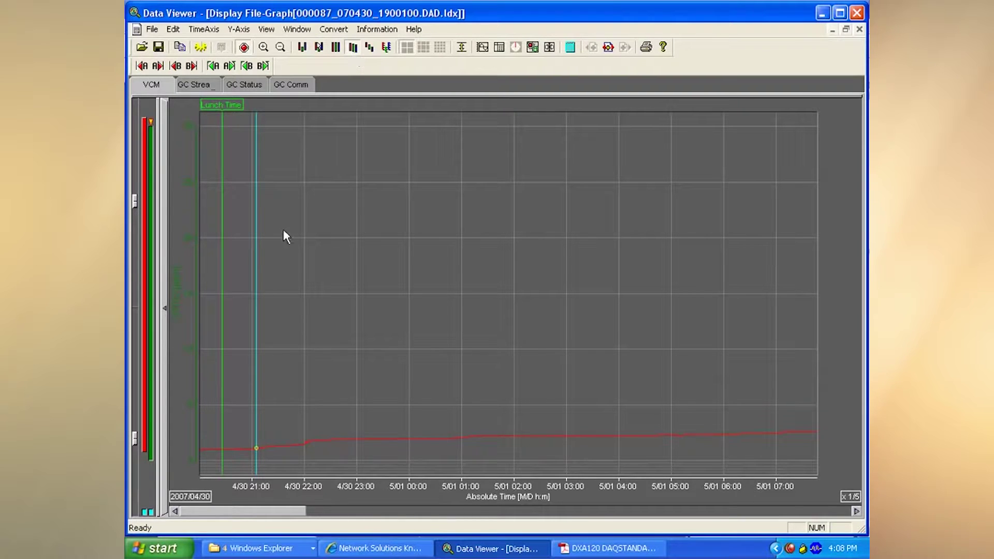
Step: Stack the channels in separate Y-axis zones and check the layout in GC Streams, GC Status, GC Comm and VCM
{"action": "left_click", "coordinate": [367, 50]}
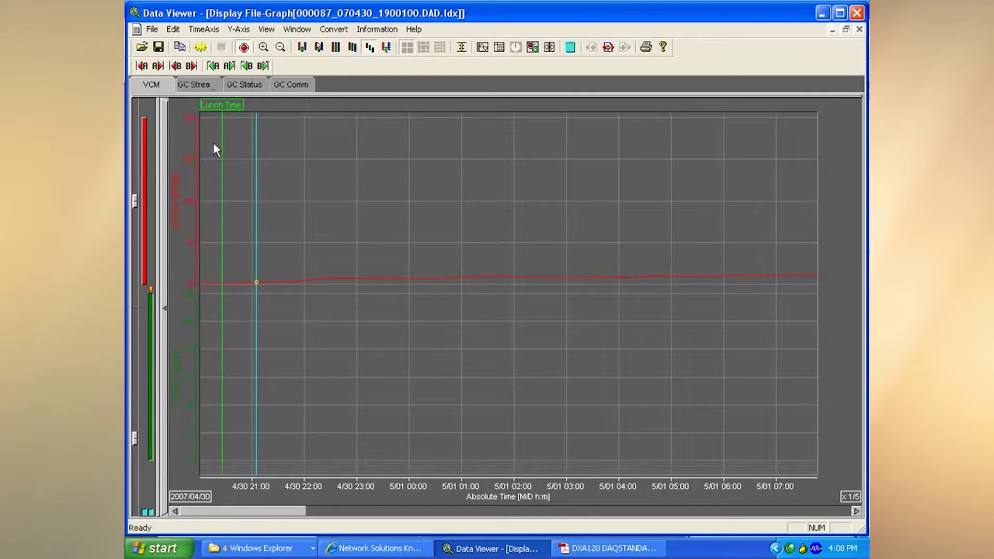
{"action": "left_click", "coordinate": [204, 86]}
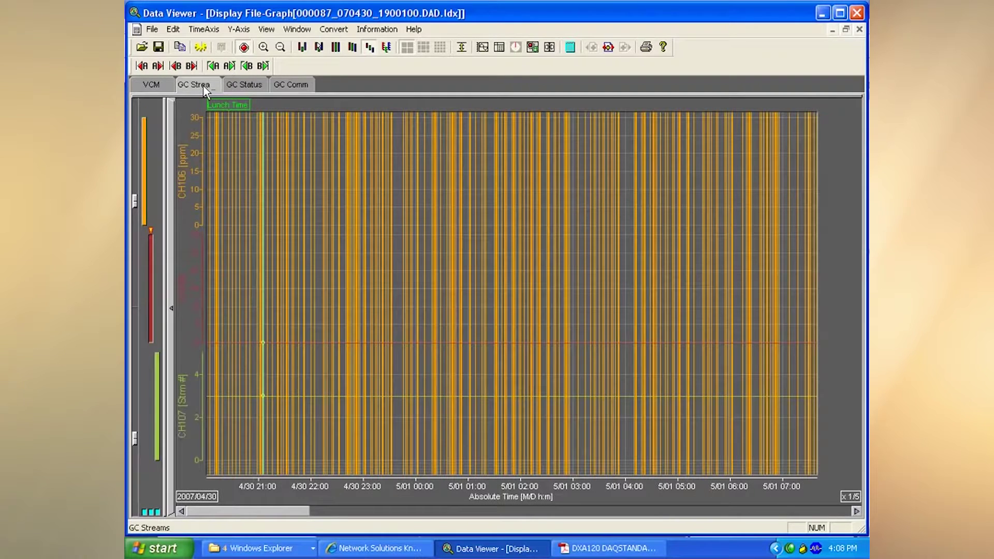
{"action": "left_click", "coordinate": [258, 85]}
{"action": "left_click", "coordinate": [281, 85]}
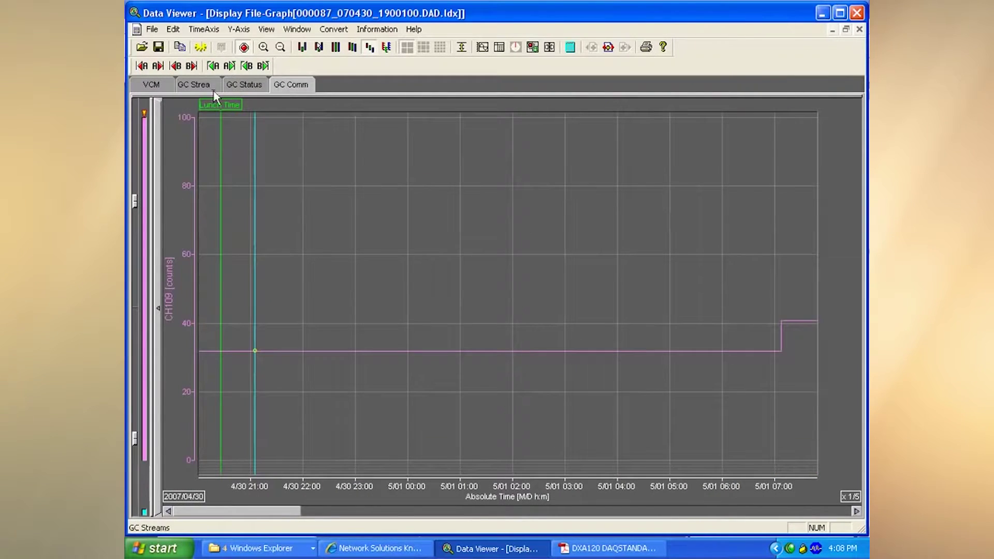
{"action": "left_click", "coordinate": [157, 89]}
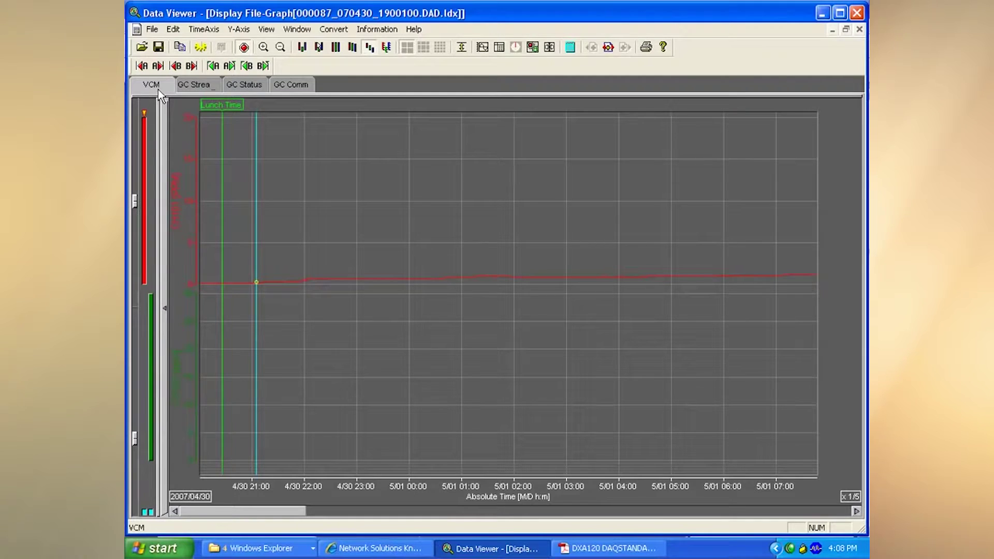
Step: Show the Y-axes of all channels side by side and check the layout in the VCM, GC Streams, GC Status and GC Comm groups
{"action": "left_click", "coordinate": [384, 49]}
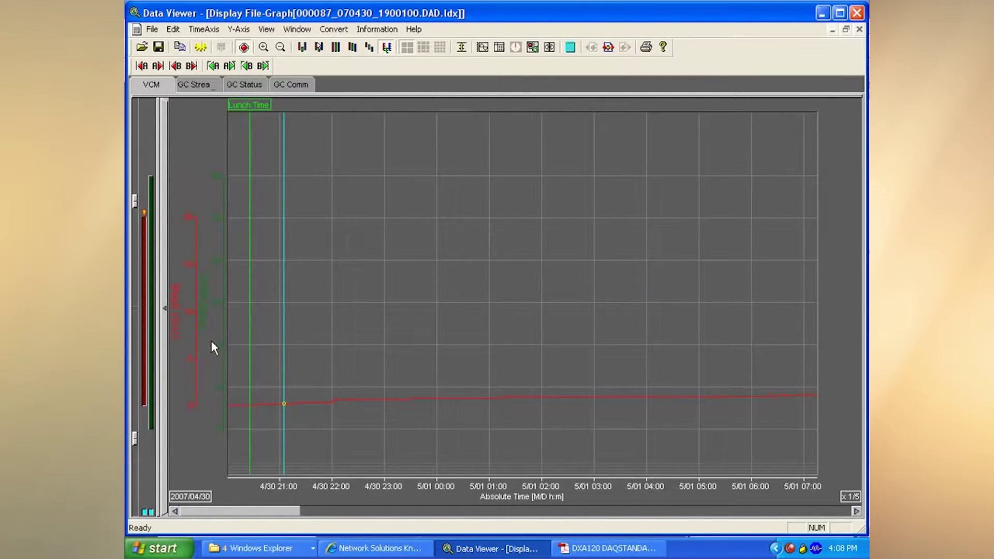
{"action": "left_click", "coordinate": [192, 86]}
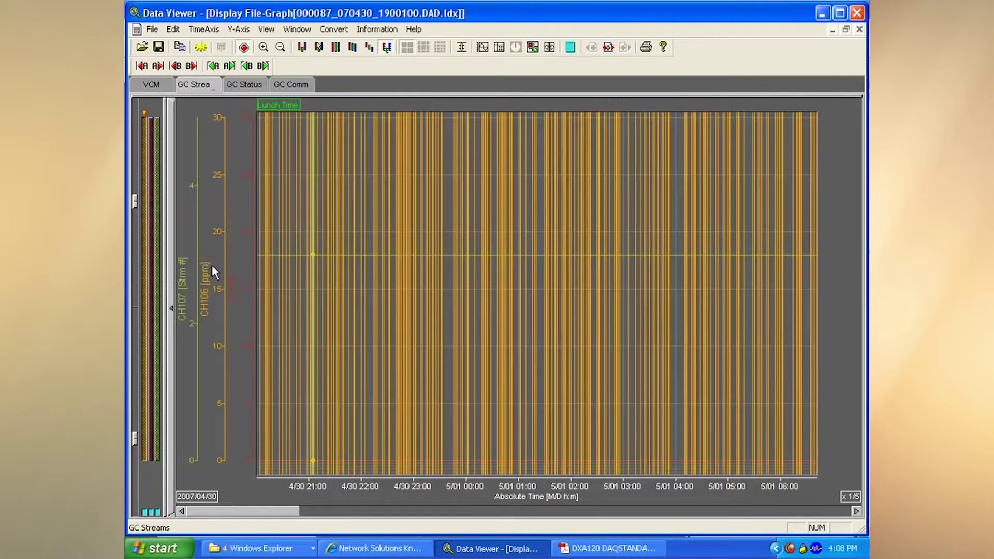
{"action": "left_click", "coordinate": [260, 86]}
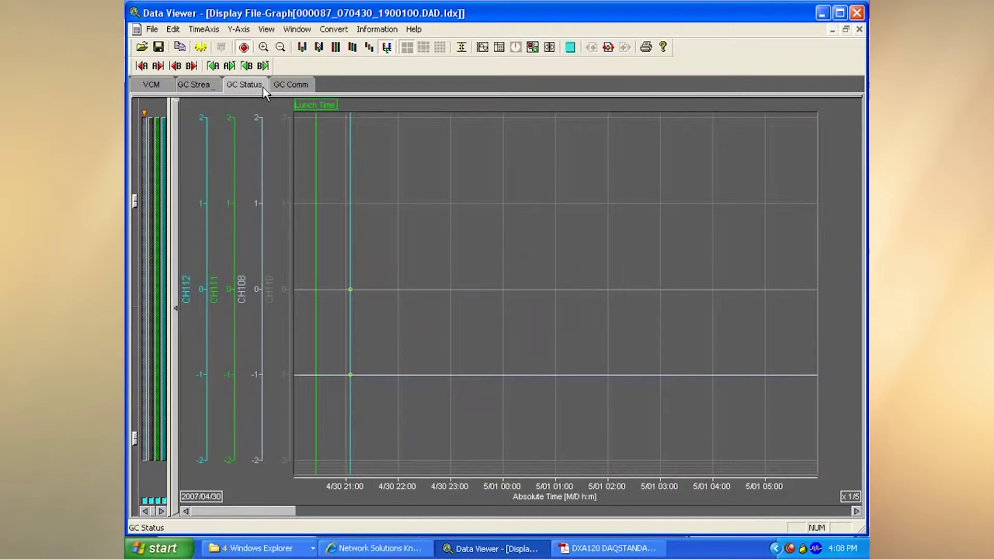
{"action": "left_click", "coordinate": [300, 86]}
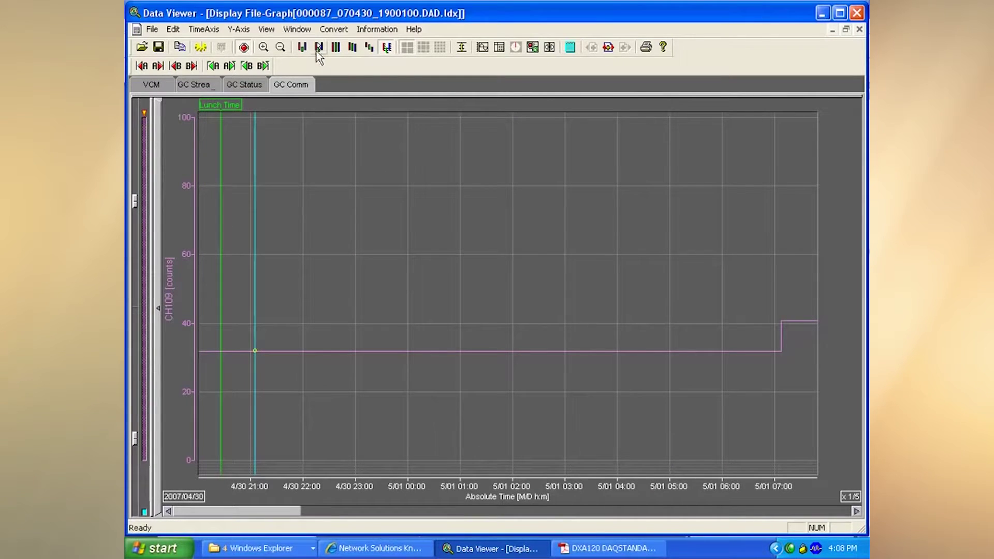
Step: Restore the full-height Y-axis zones and switch both VCM channel waveforms off and back on
{"action": "left_click", "coordinate": [335, 49]}
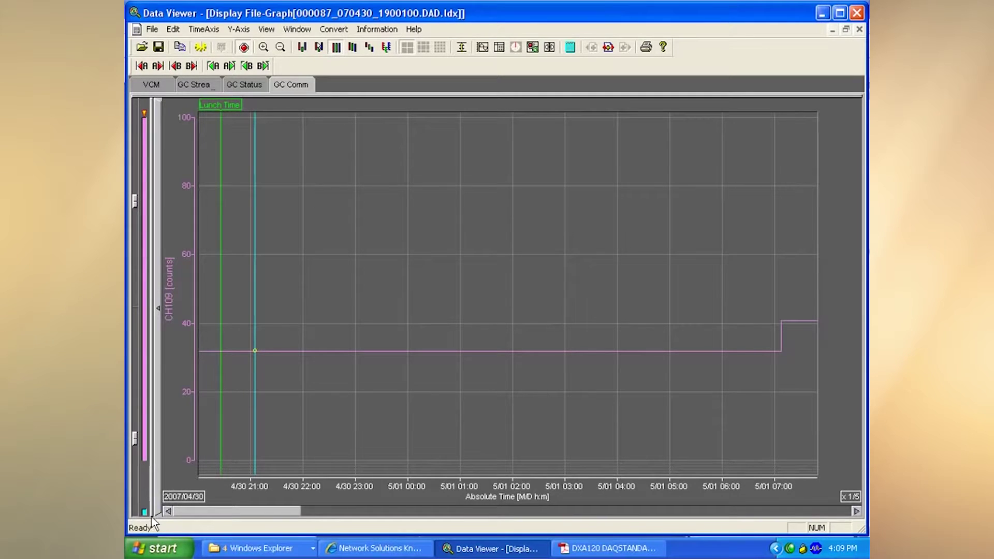
{"action": "left_click", "coordinate": [145, 87]}
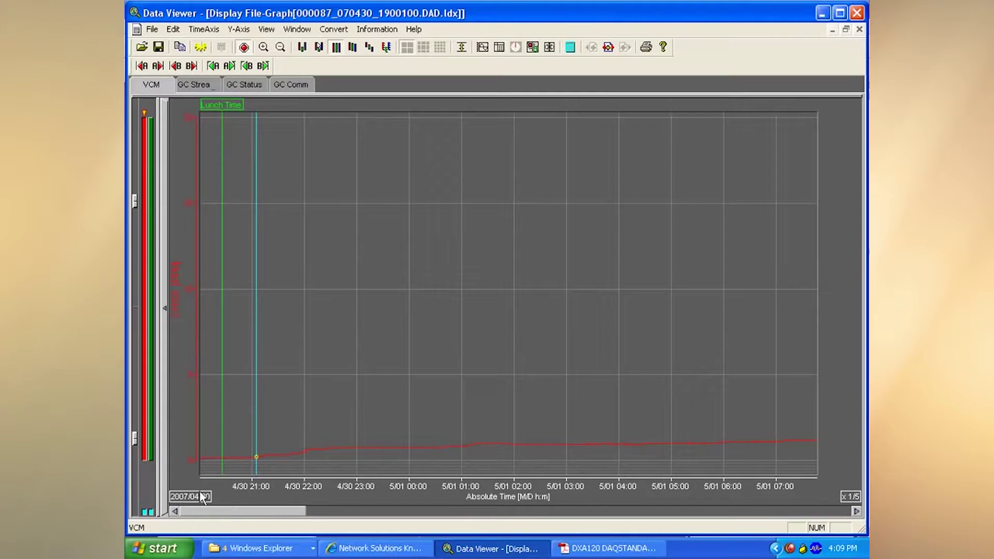
{"action": "left_click", "coordinate": [151, 512]}
{"action": "left_click", "coordinate": [145, 512]}
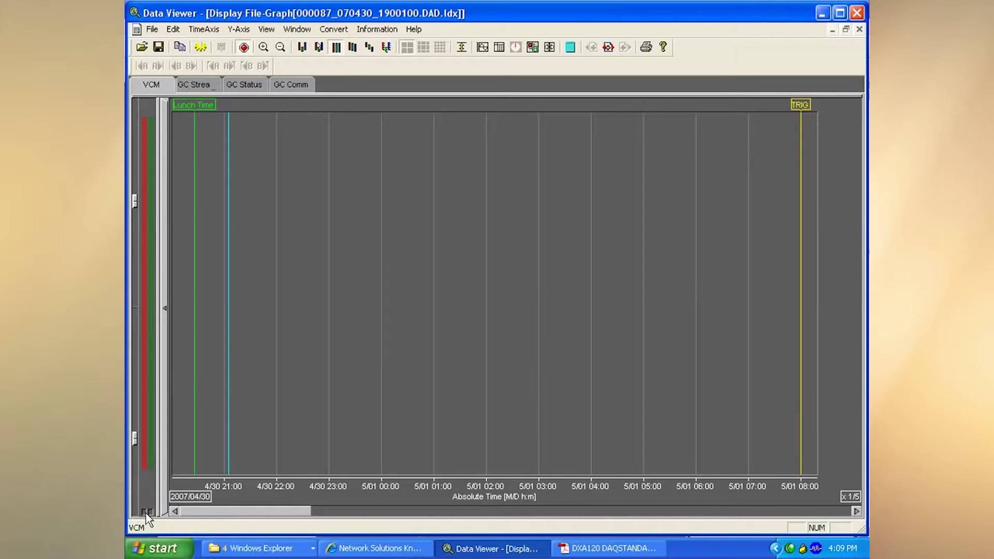
{"action": "left_click", "coordinate": [145, 512]}
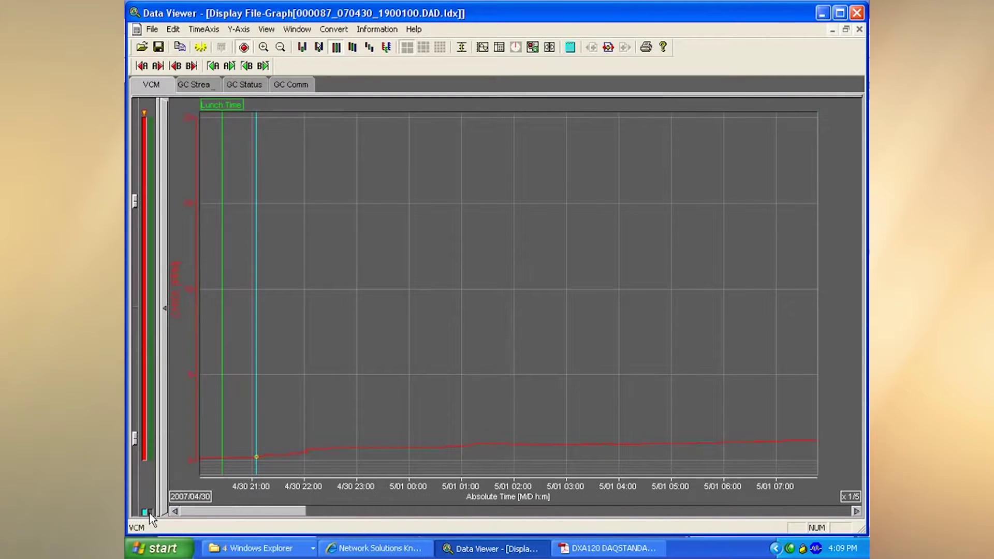
{"action": "left_click", "coordinate": [151, 512]}
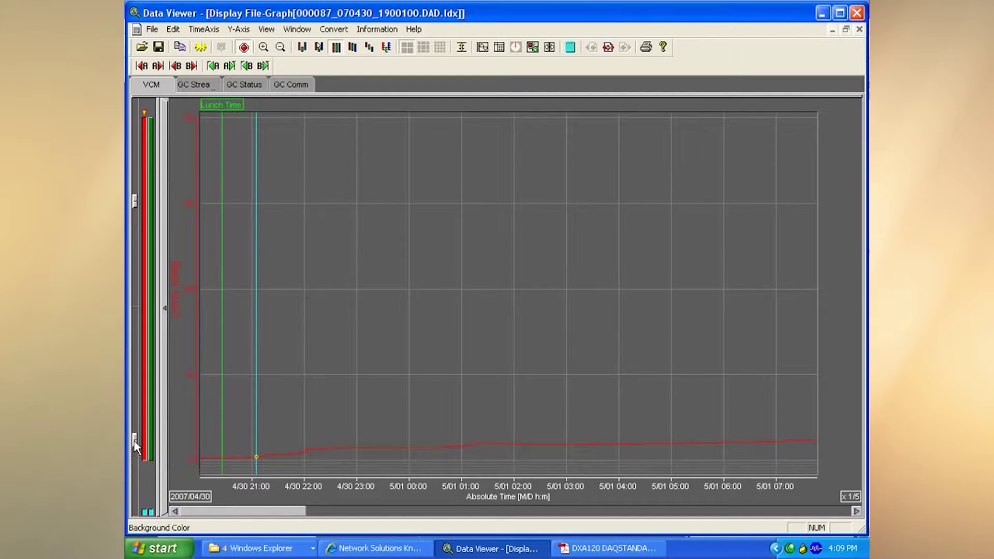
Step: Lighten the trend graph's background to light grey and darken its grid lines to black
{"action": "left_click_drag", "start_coordinate": [135, 440], "coordinate": [136, 362]}
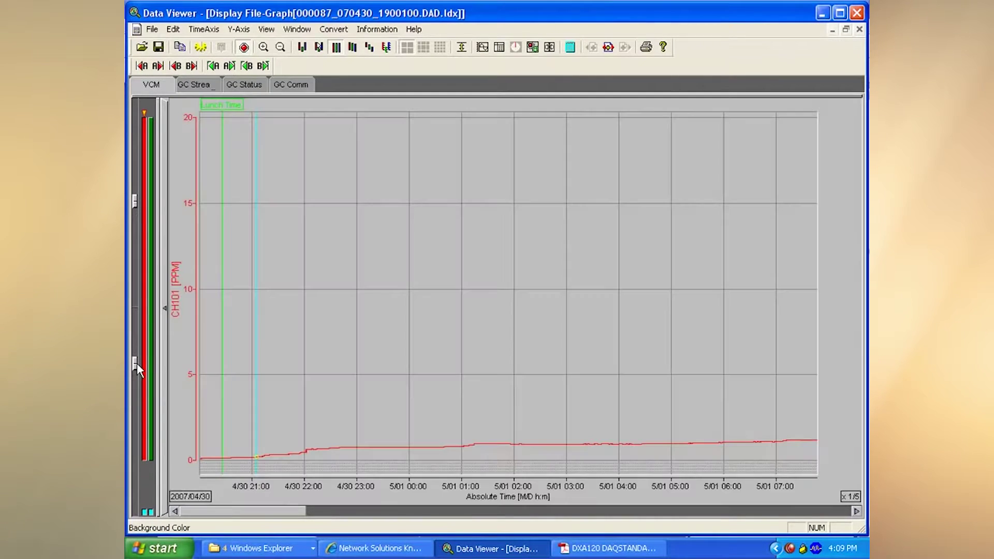
{"action": "left_click_drag", "start_coordinate": [134, 201], "coordinate": [138, 259]}
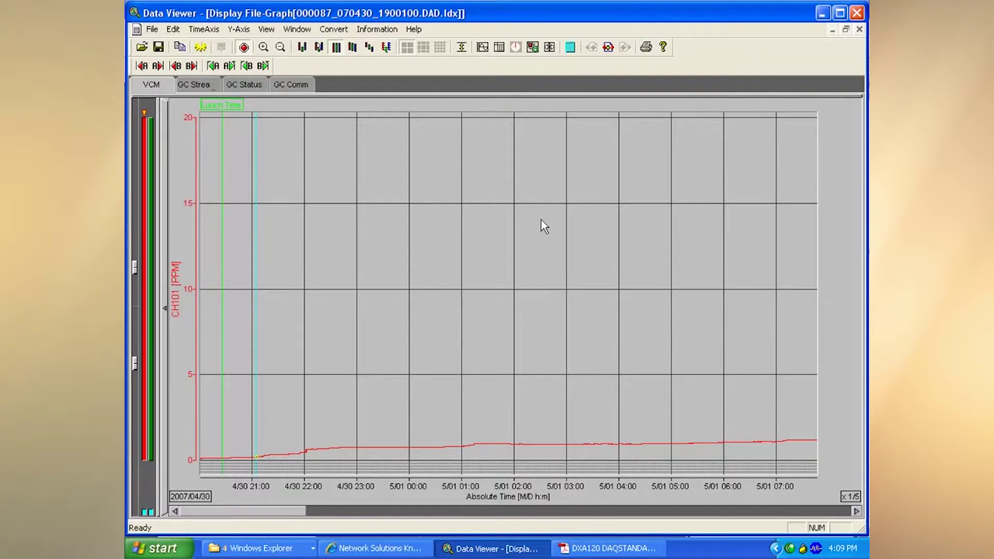
Step: Compare the coarse, medium and fine grid densities on the VCM trend, ending with the fine grid
{"action": "left_click", "coordinate": [423, 53]}
{"action": "left_click", "coordinate": [439, 52]}
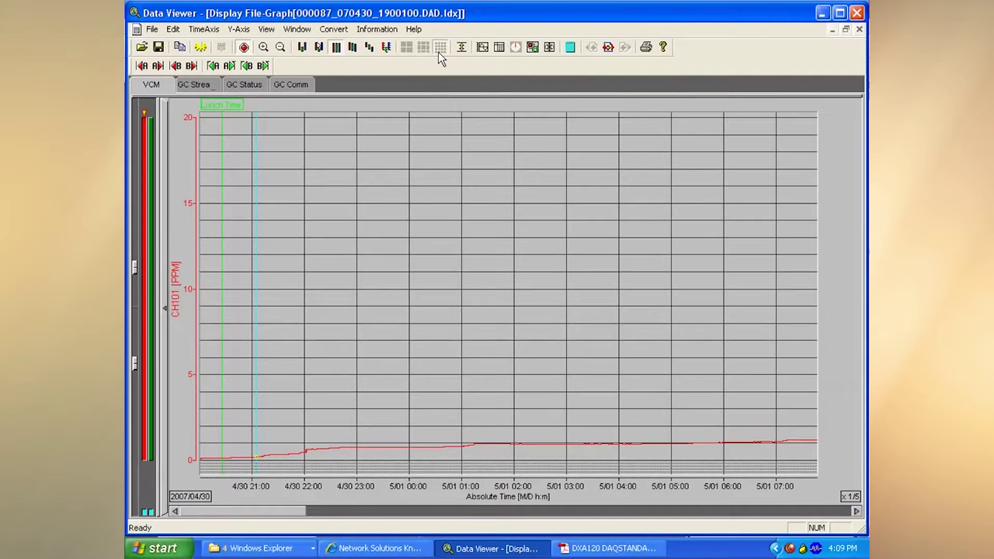
{"action": "left_click", "coordinate": [408, 51]}
{"action": "left_click", "coordinate": [423, 52]}
{"action": "left_click", "coordinate": [436, 52]}
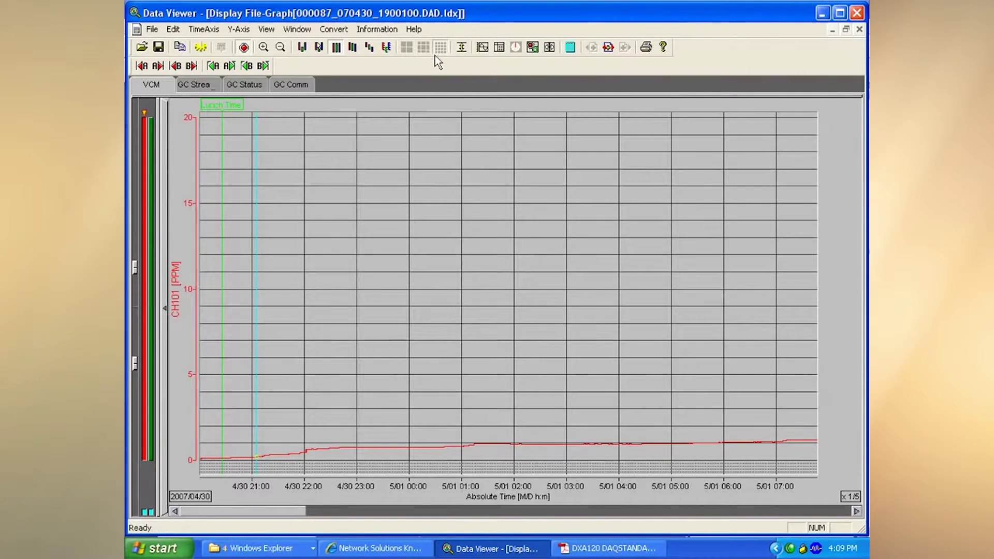
Step: Show the recorded data as a numeric sheet and check it in the GC Streams, GC Status, GC Comm and VCM groups
{"action": "left_click", "coordinate": [500, 47]}
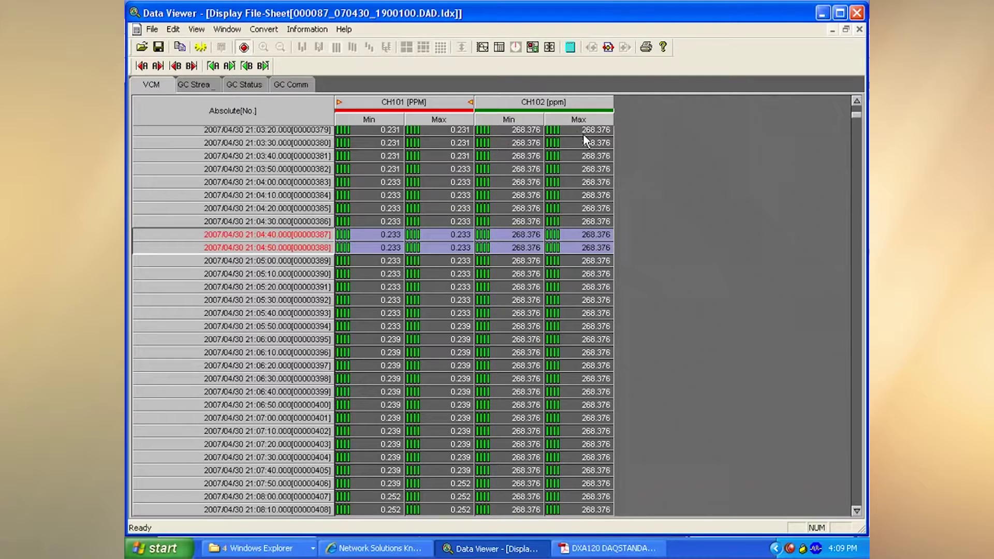
{"action": "left_click", "coordinate": [213, 86]}
{"action": "left_click", "coordinate": [247, 85]}
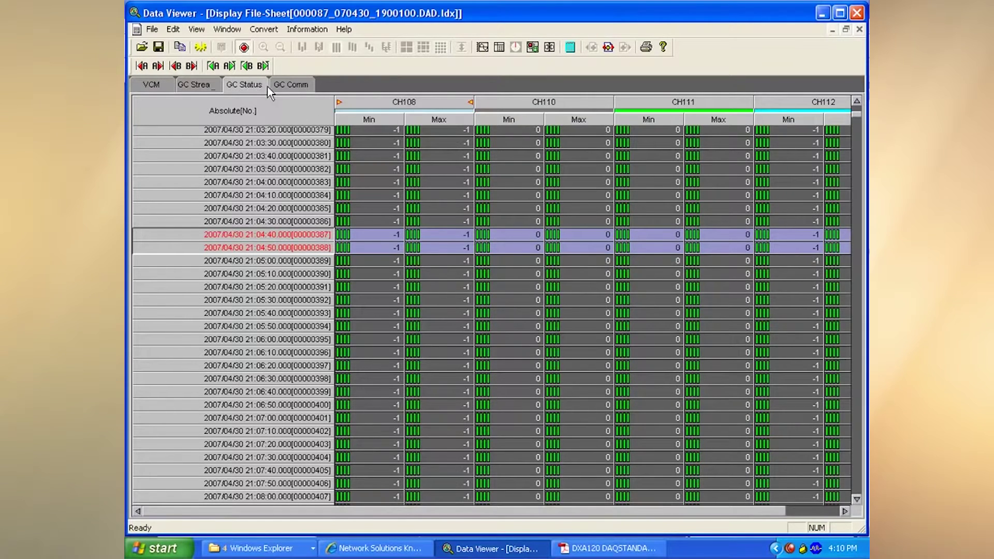
{"action": "left_click", "coordinate": [289, 80]}
{"action": "left_click", "coordinate": [167, 83]}
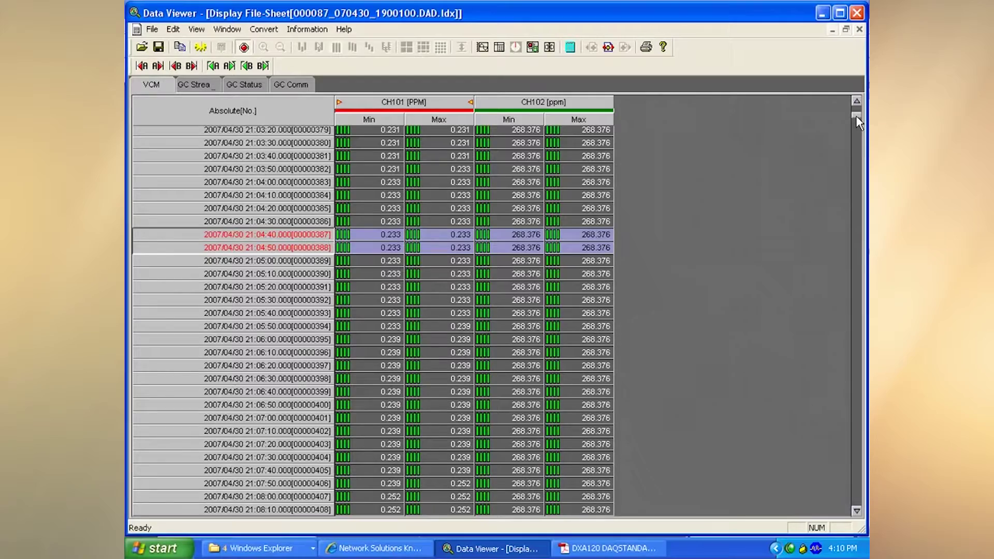
Step: Examine the VCM sheet readings around 09:30 and 12:00 on 2007/05/01, return to the first record and close the sheet
{"action": "left_click_drag", "start_coordinate": [855, 116], "coordinate": [857, 197]}
{"action": "scroll", "coordinate": [857, 193], "scroll_direction": "down", "scroll_amount": 14}
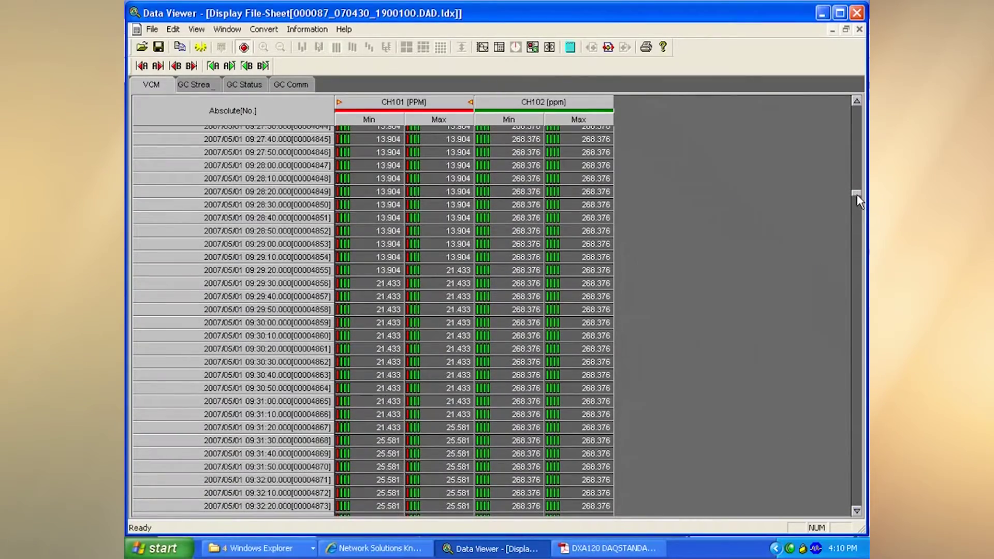
{"action": "mouse_move", "coordinate": [857, 195]}
{"action": "left_mouse_down"}
{"action": "mouse_move", "coordinate": [857, 218]}
{"action": "mouse_move", "coordinate": [854, 210]}
{"action": "left_mouse_up"}
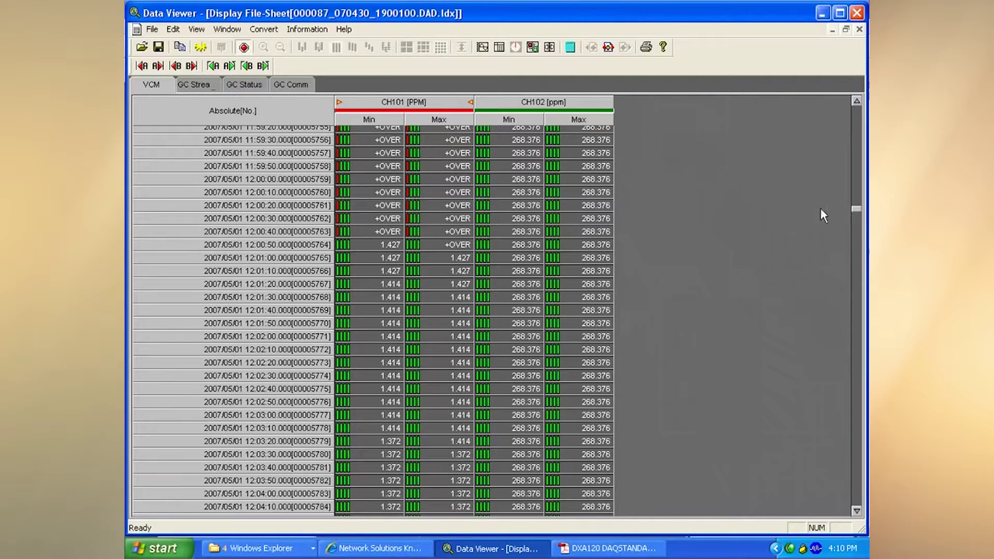
{"action": "left_click_drag", "start_coordinate": [857, 208], "coordinate": [857, 155]}
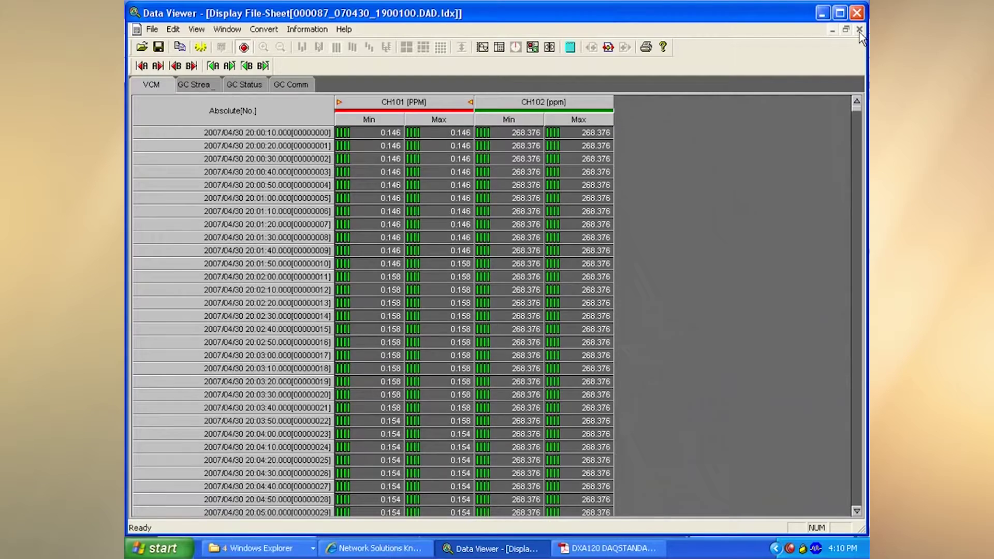
{"action": "left_click", "coordinate": [859, 29]}
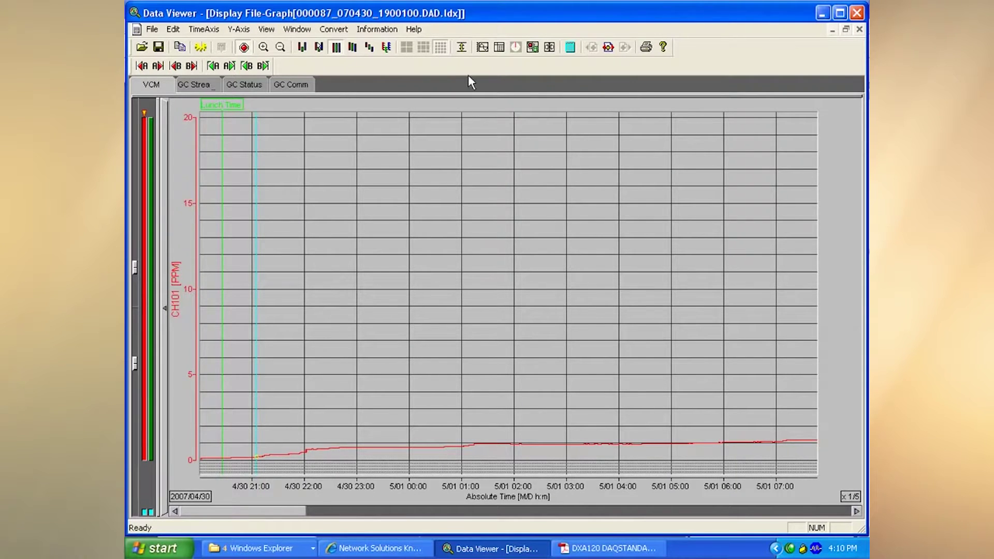
Step: Display the data as a circular chart and check it in the GC Streams, GC Comm and VCM groups
{"action": "left_click", "coordinate": [516, 47]}
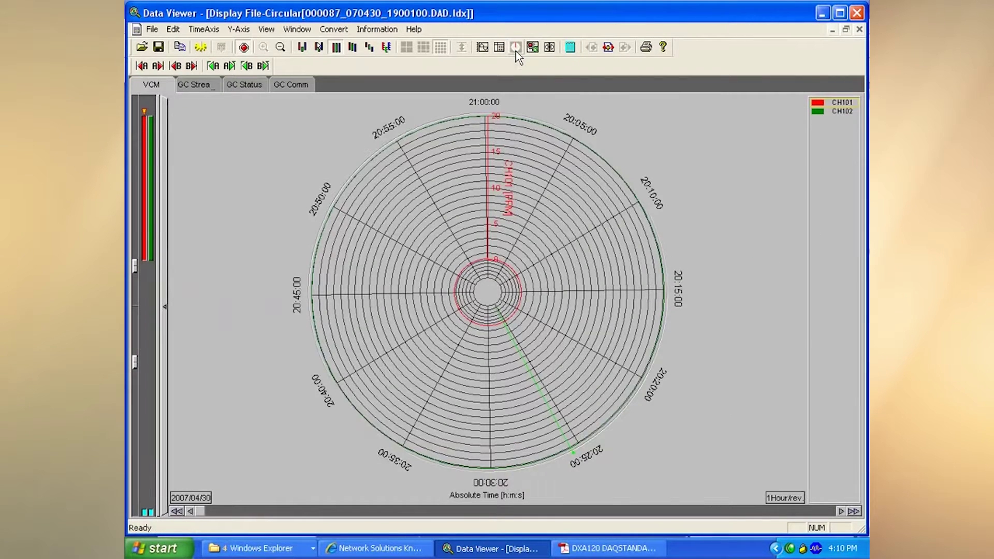
{"action": "left_click", "coordinate": [195, 85]}
{"action": "left_click", "coordinate": [276, 84]}
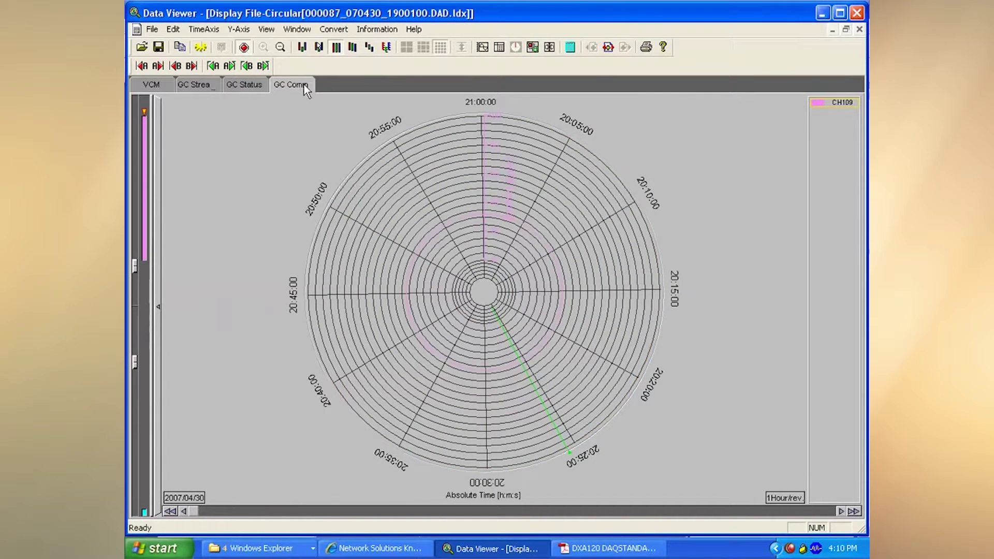
{"action": "left_click", "coordinate": [165, 85]}
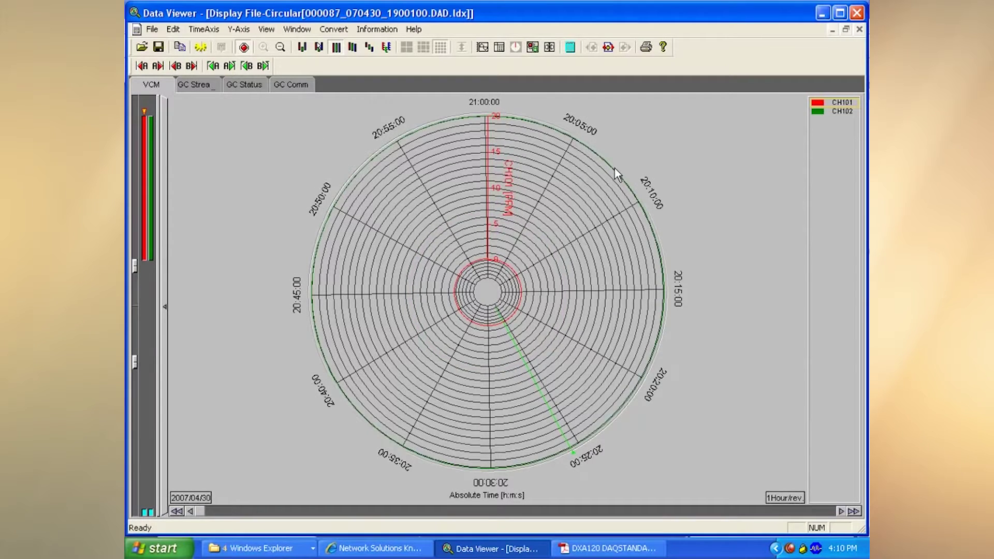
Step: Review the alarm list and mark list, and return to the VCM trend graph with the list and circular views closed
{"action": "left_click", "coordinate": [534, 47]}
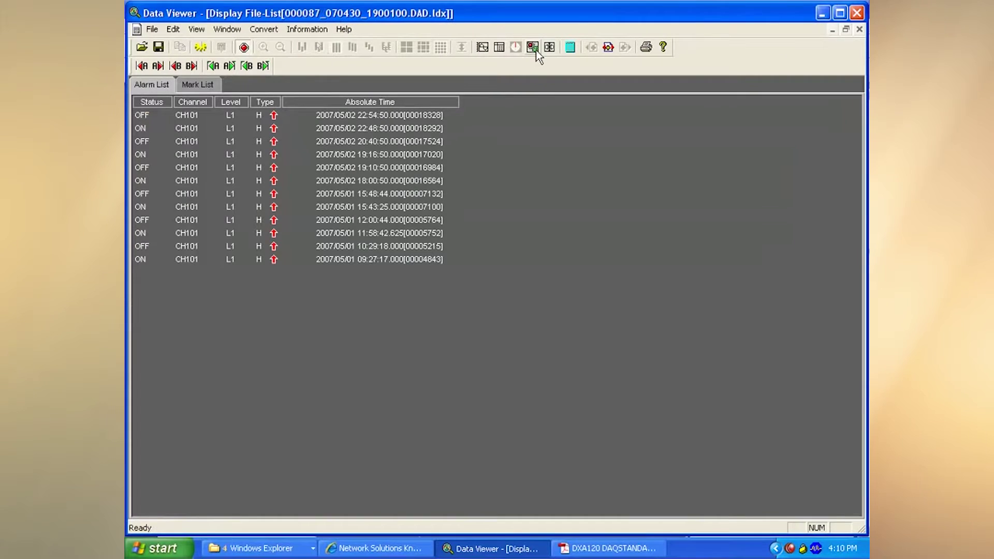
{"action": "left_click", "coordinate": [197, 86]}
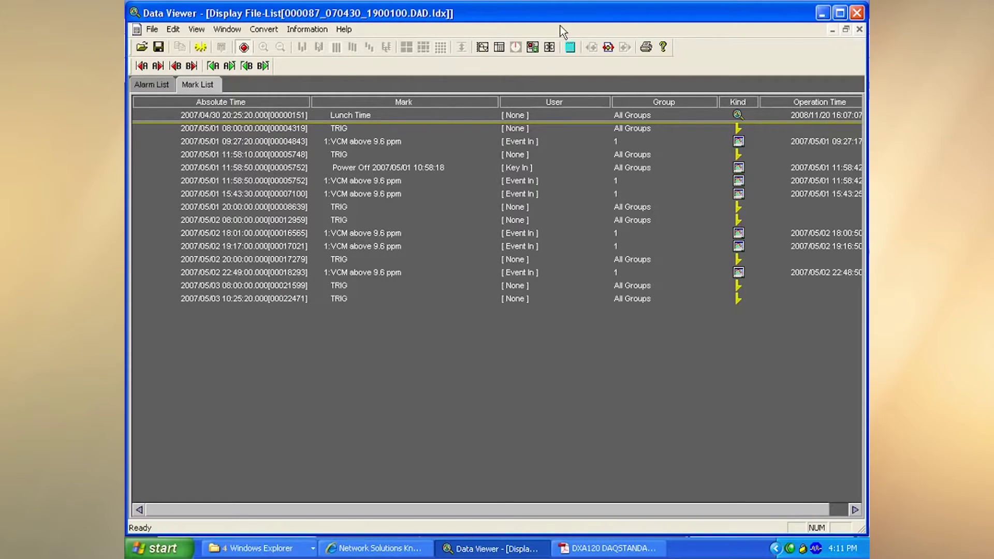
{"action": "left_click", "coordinate": [859, 29]}
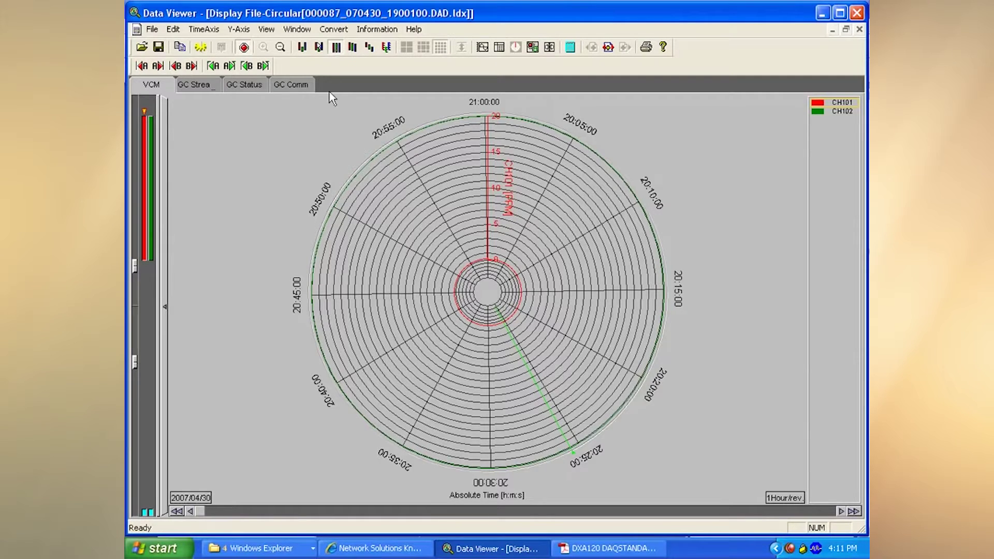
{"action": "key", "text": "ctrl+Tab"}
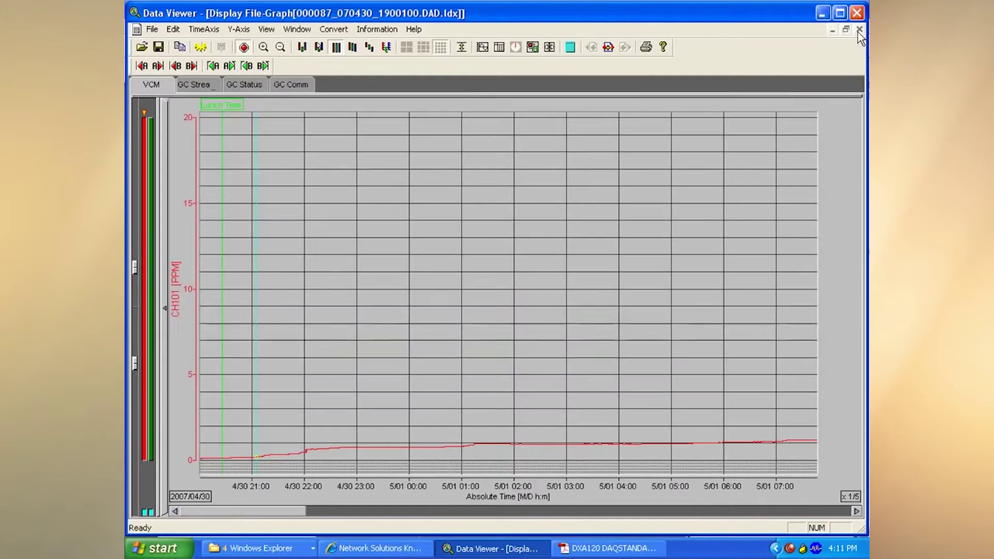
Step: Place a cursor at about 00:30 on 5/01 in the VCM trend and view its channel values
{"action": "left_click", "coordinate": [336, 48]}
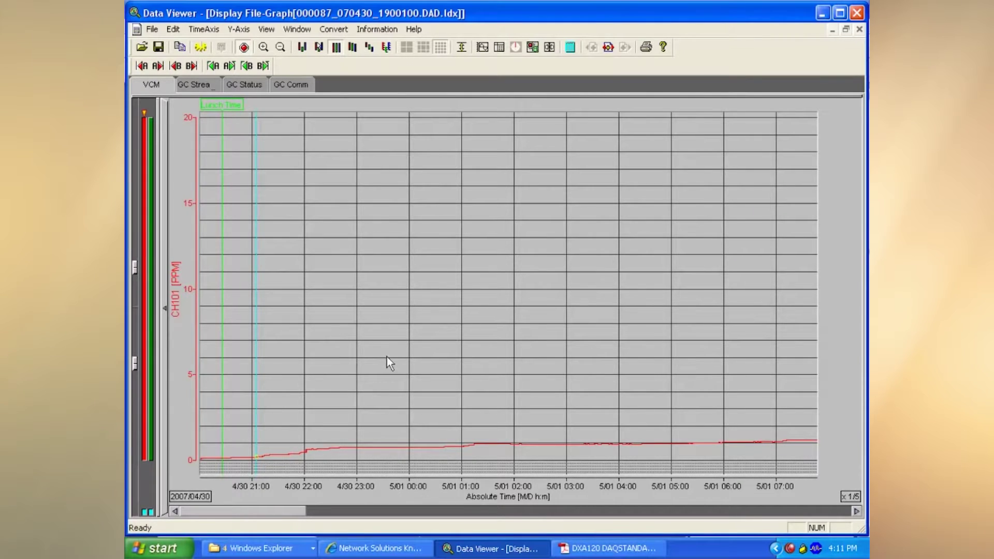
{"action": "left_click", "coordinate": [437, 361]}
{"action": "left_click", "coordinate": [550, 48]}
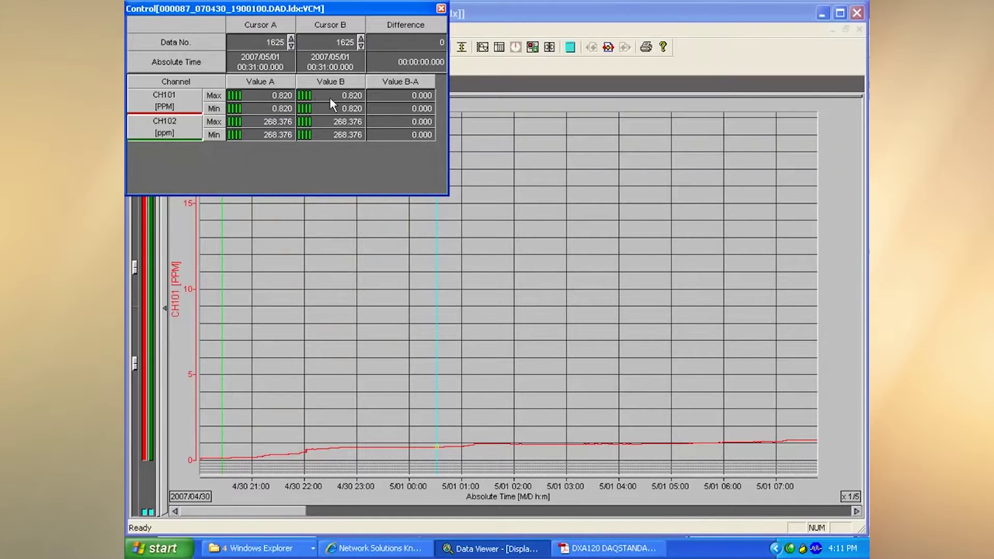
{"action": "left_click", "coordinate": [440, 8]}
Step: Span cursors A and B from about 00:24 to 02:36 on 5/01 and view their values and difference
{"action": "left_click_drag", "start_coordinate": [431, 223], "coordinate": [453, 223]}
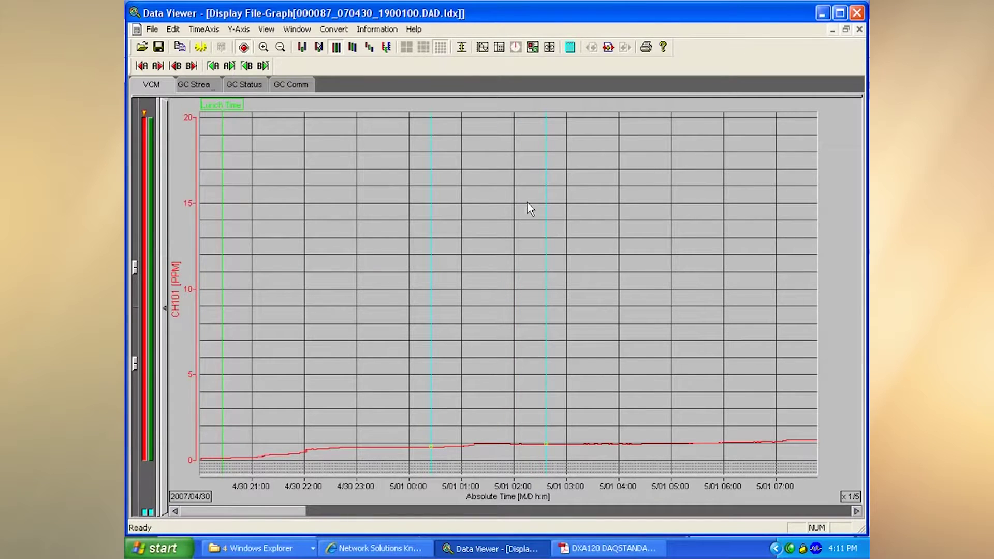
{"action": "left_click", "coordinate": [551, 51]}
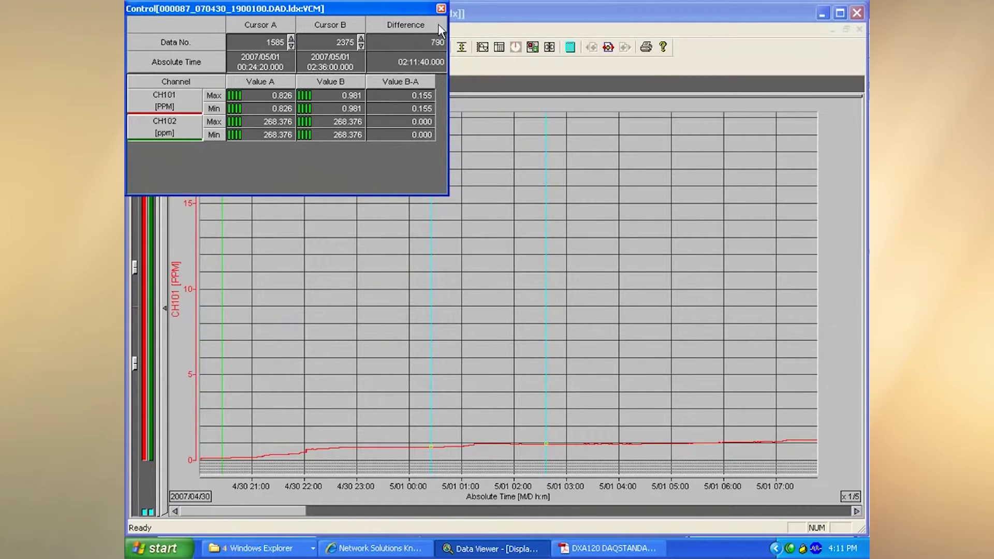
{"action": "left_click", "coordinate": [441, 9]}
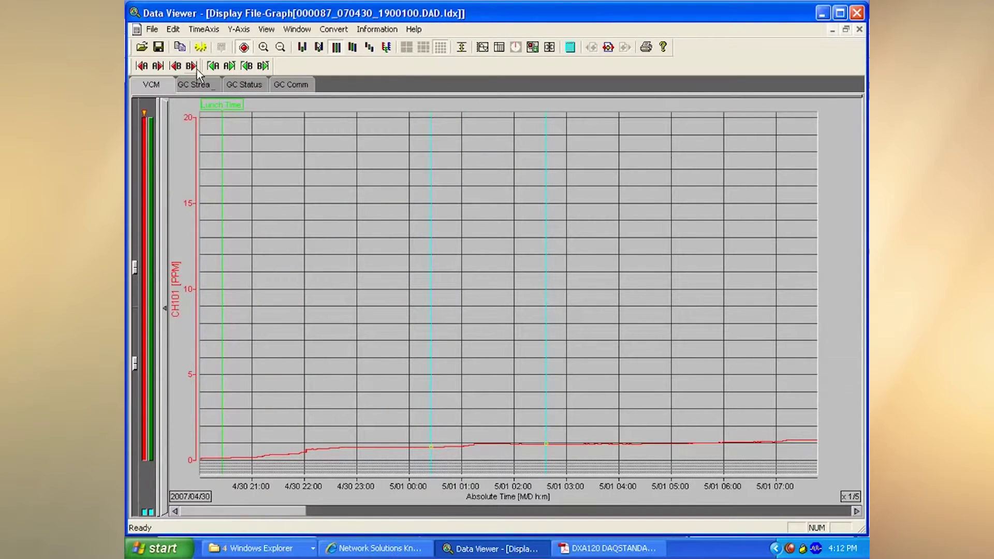
Step: Erase the cursors and view the statistics for the whole VCM recording
{"action": "left_click", "coordinate": [172, 30]}
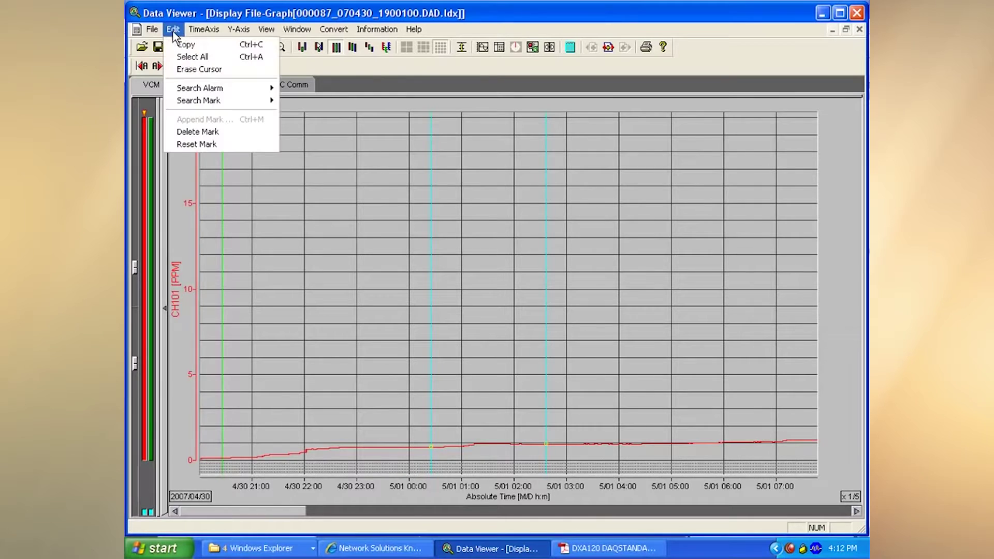
{"action": "left_click", "coordinate": [185, 67]}
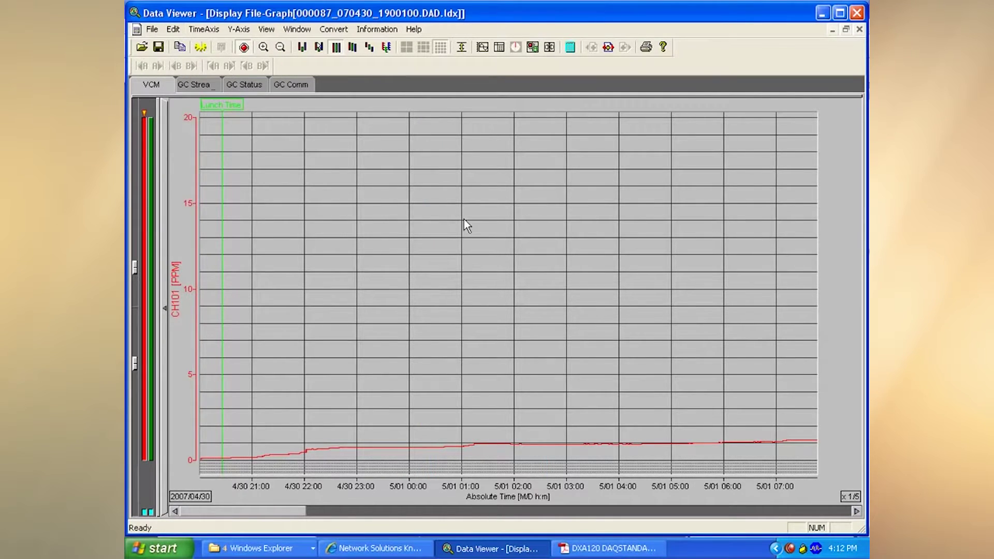
{"action": "left_click", "coordinate": [570, 48]}
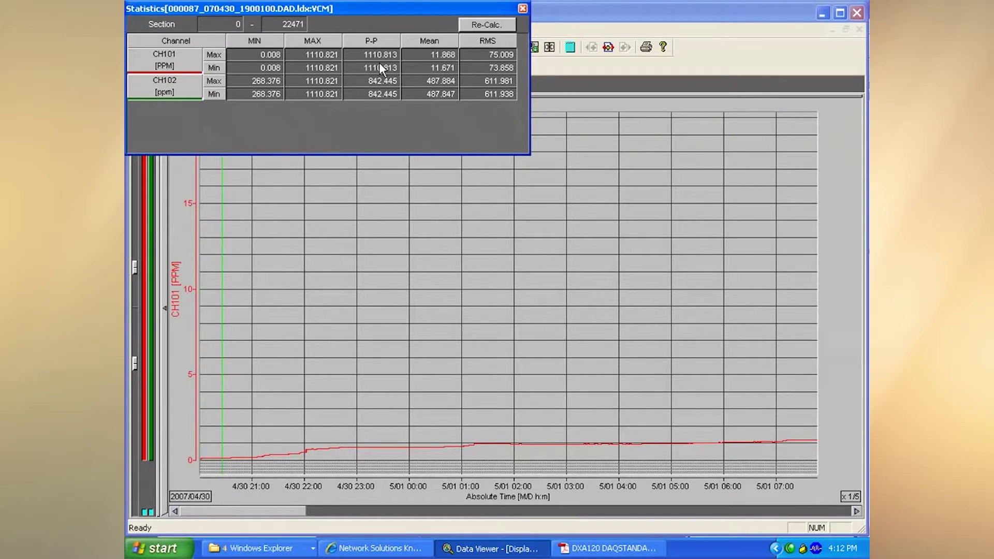
{"action": "left_click", "coordinate": [523, 8]}
Step: View the VCM statistics for the section from about 4/30 23:00 to 5/01 03:00, and erase the cursors
{"action": "left_click", "coordinate": [357, 259]}
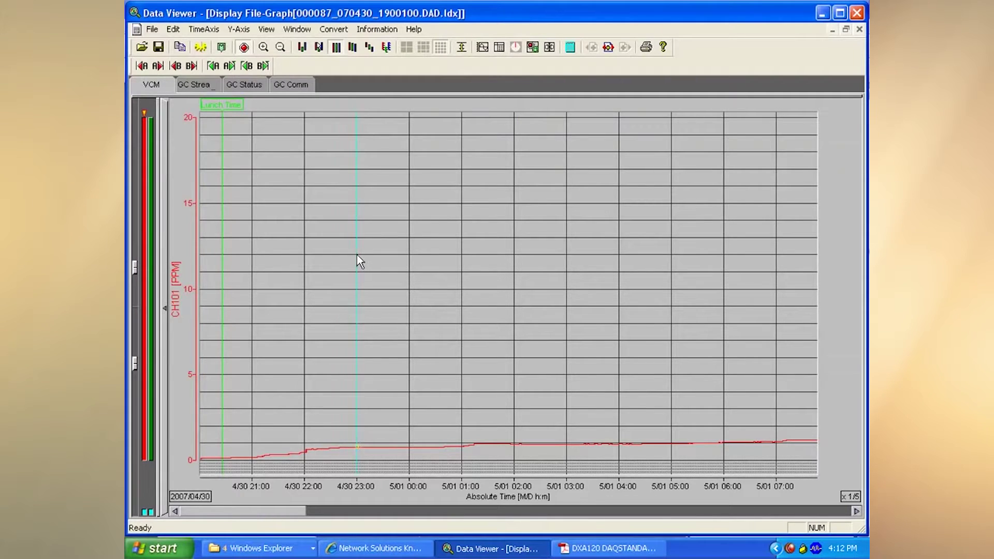
{"action": "left_click", "coordinate": [564, 276]}
{"action": "left_click", "coordinate": [570, 47]}
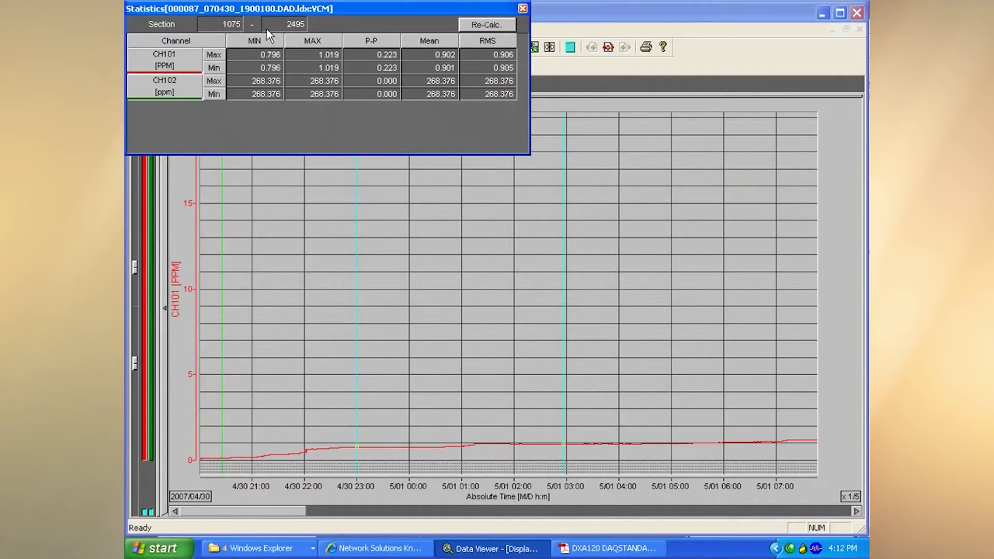
{"action": "left_click", "coordinate": [522, 9]}
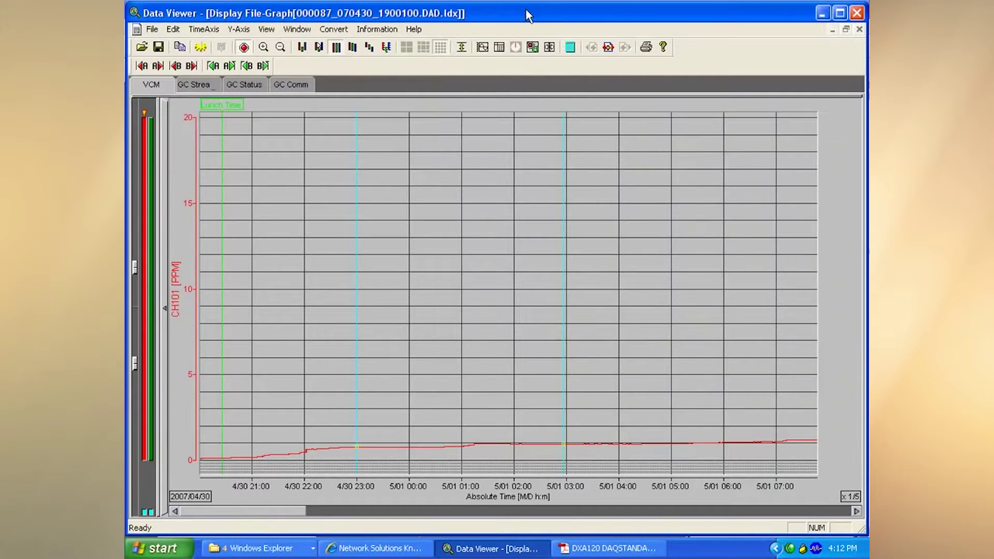
{"action": "left_click", "coordinate": [173, 29]}
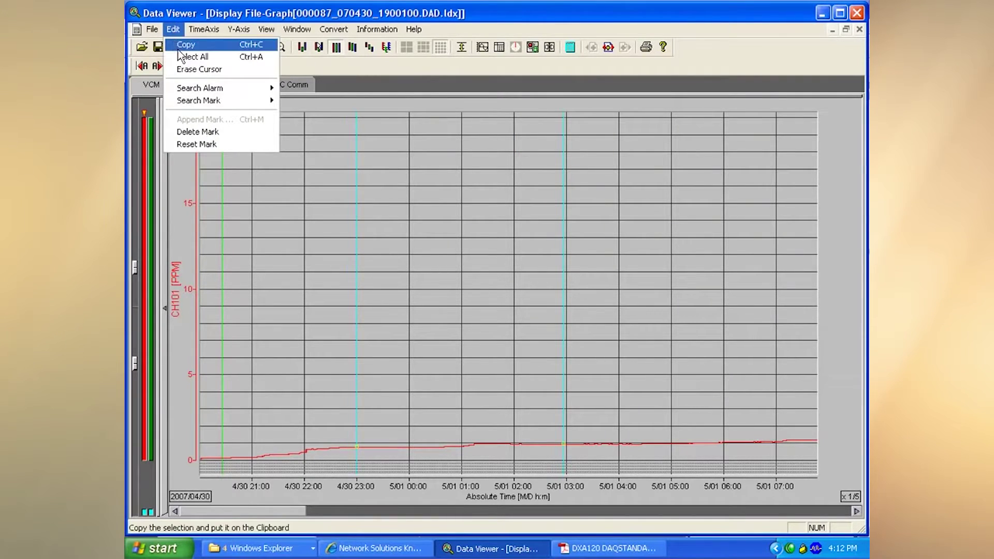
{"action": "left_click", "coordinate": [197, 69]}
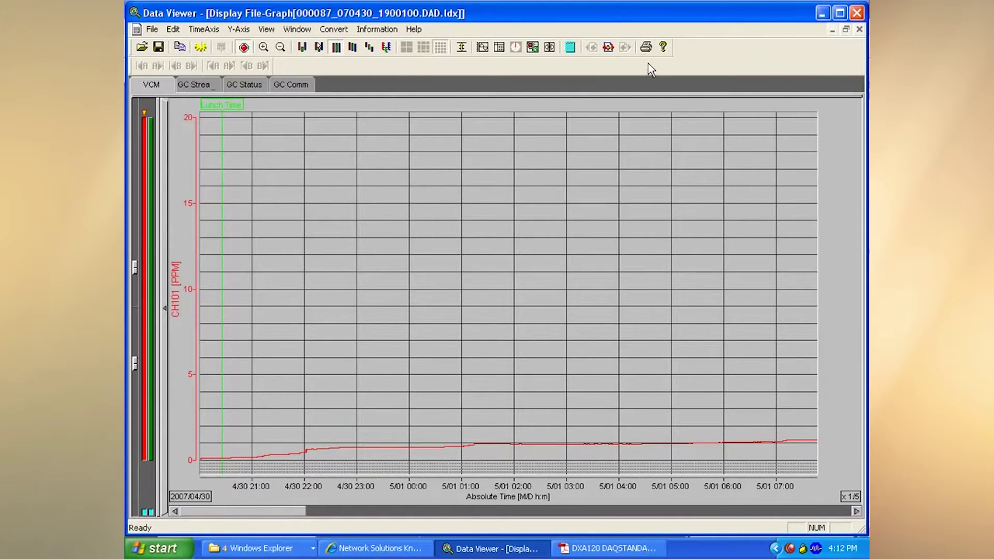
Step: Open the print settings for the VCM trend graph and cancel without printing
{"action": "left_click", "coordinate": [647, 47]}
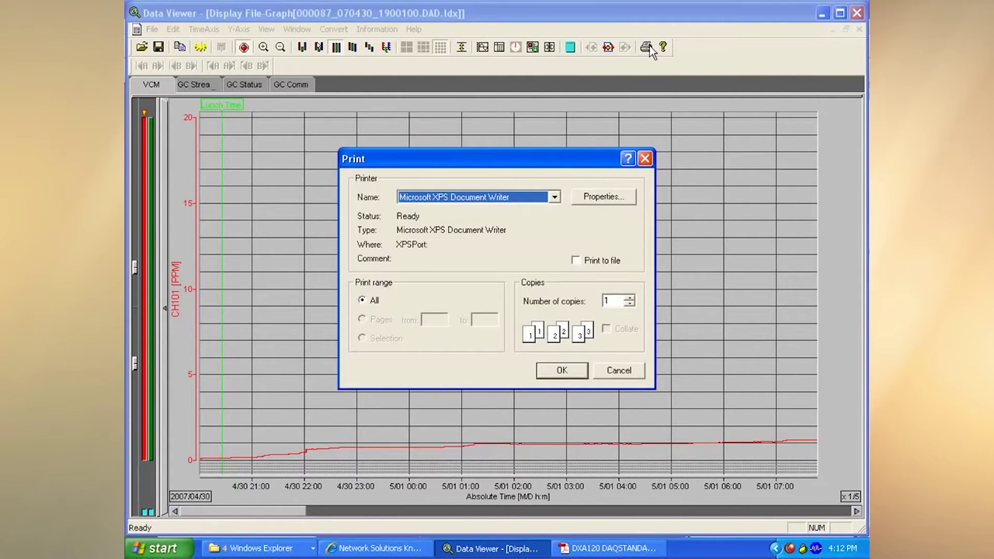
{"action": "left_click", "coordinate": [631, 367]}
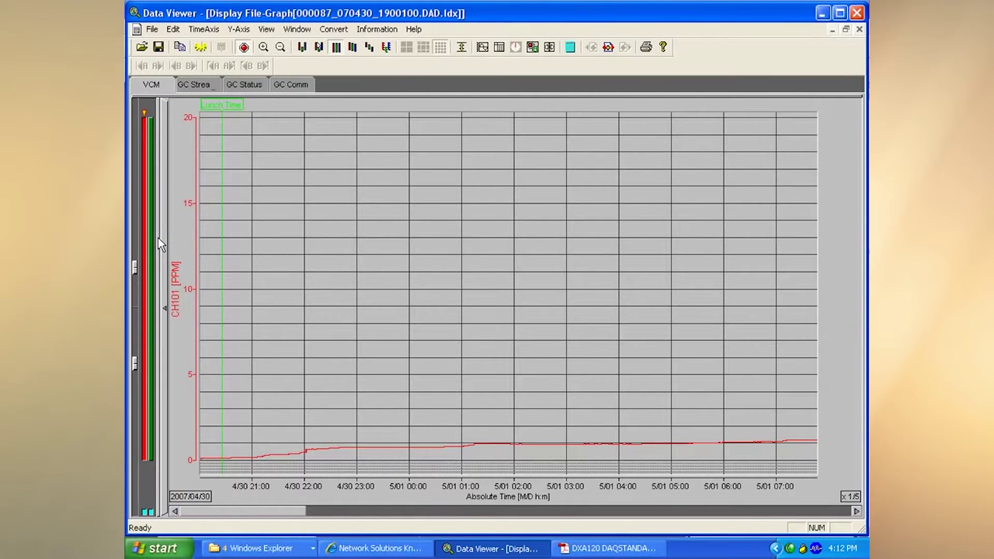
Step: Place cursor A near 4/30 22:00 on the VCM trend and move it through the following alarms, including back to an earlier one
{"action": "left_click", "coordinate": [300, 215]}
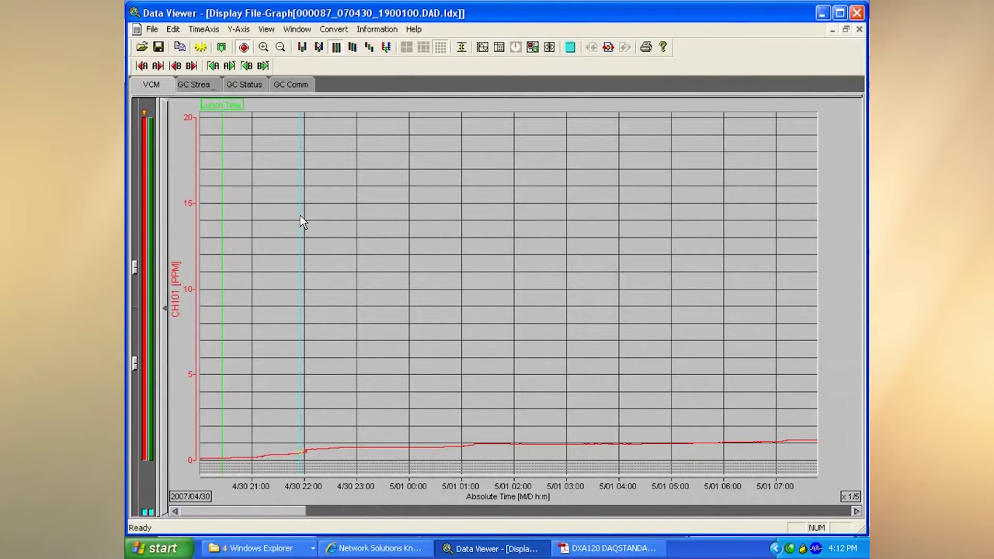
{"action": "left_click", "coordinate": [145, 68]}
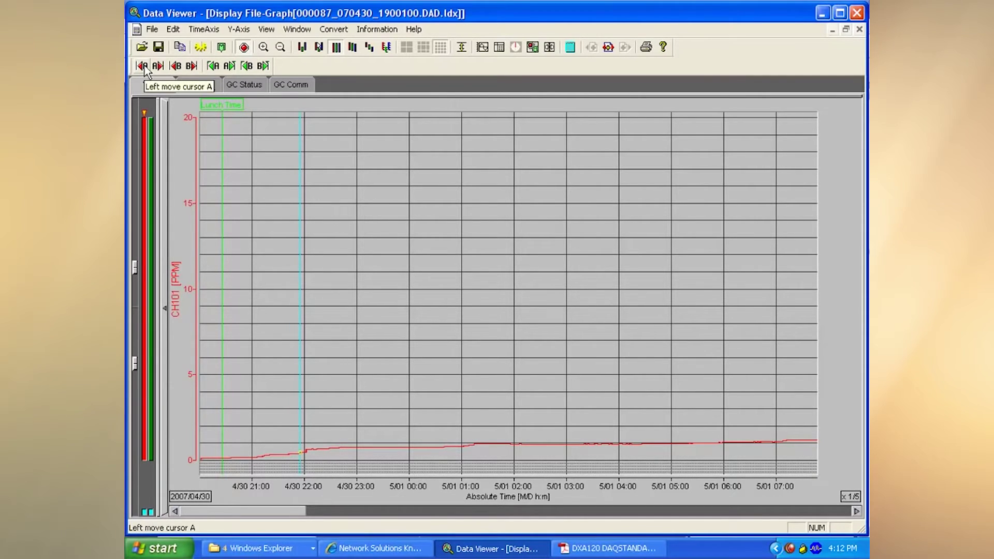
{"action": "left_click", "coordinate": [158, 66]}
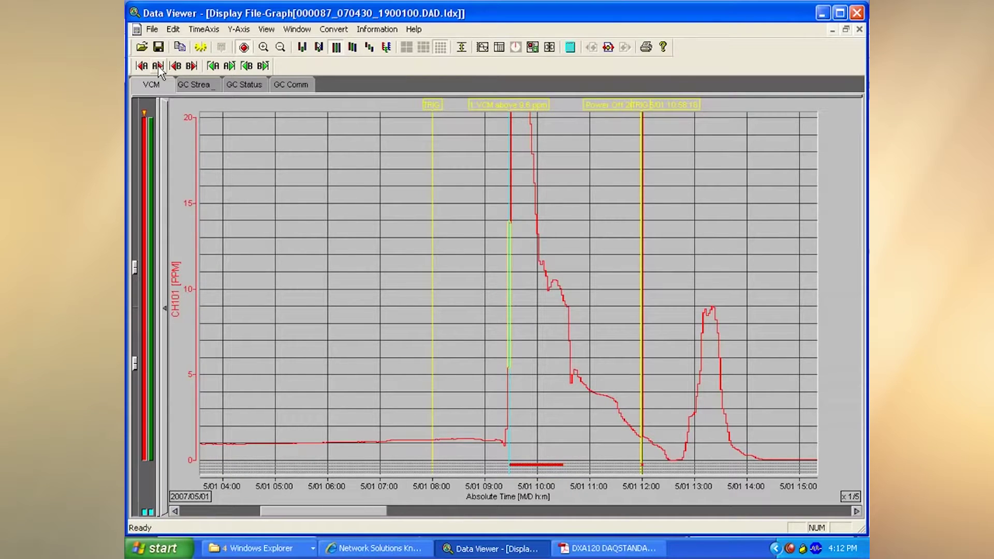
{"action": "left_click", "coordinate": [157, 66]}
{"action": "left_click", "coordinate": [158, 66]}
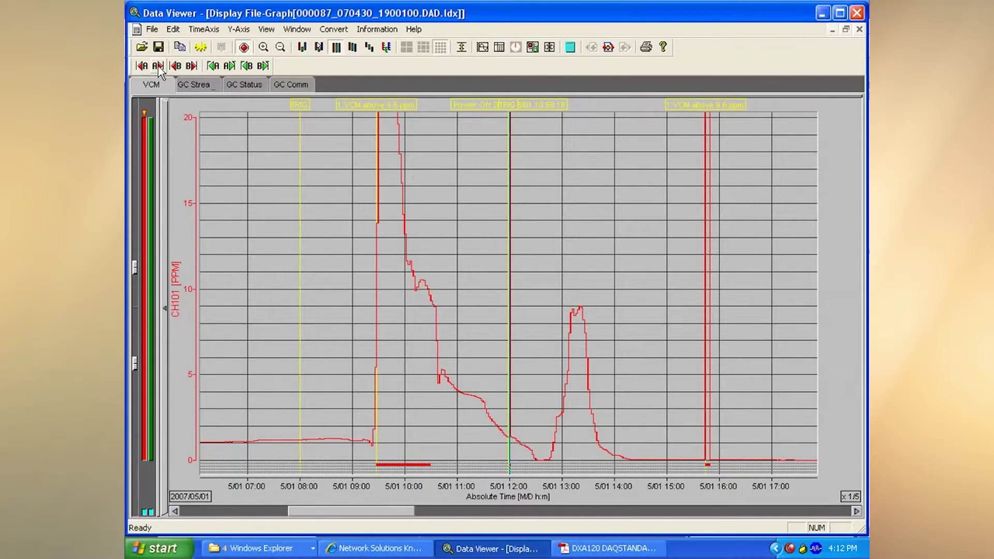
{"action": "left_click", "coordinate": [158, 66]}
{"action": "left_click", "coordinate": [157, 67]}
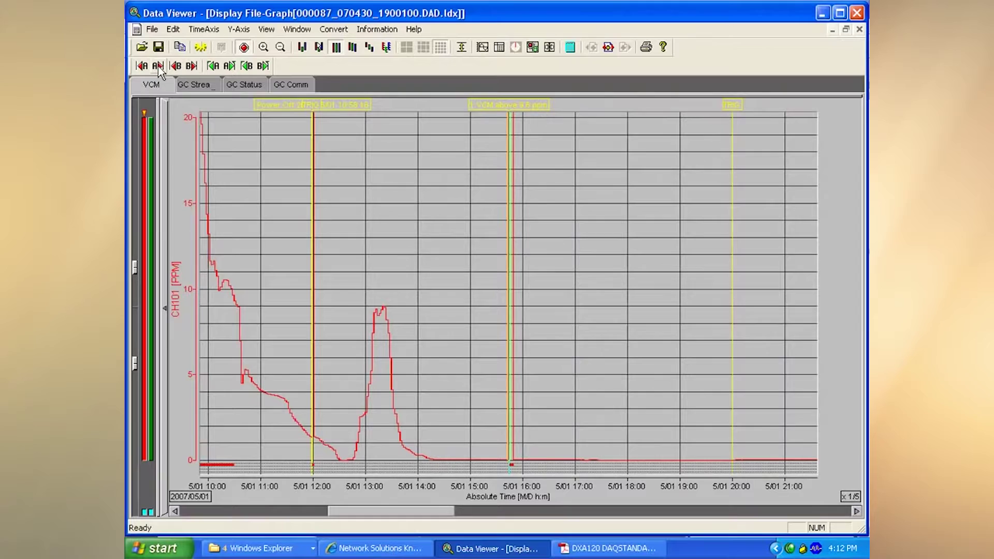
{"action": "left_click", "coordinate": [142, 66]}
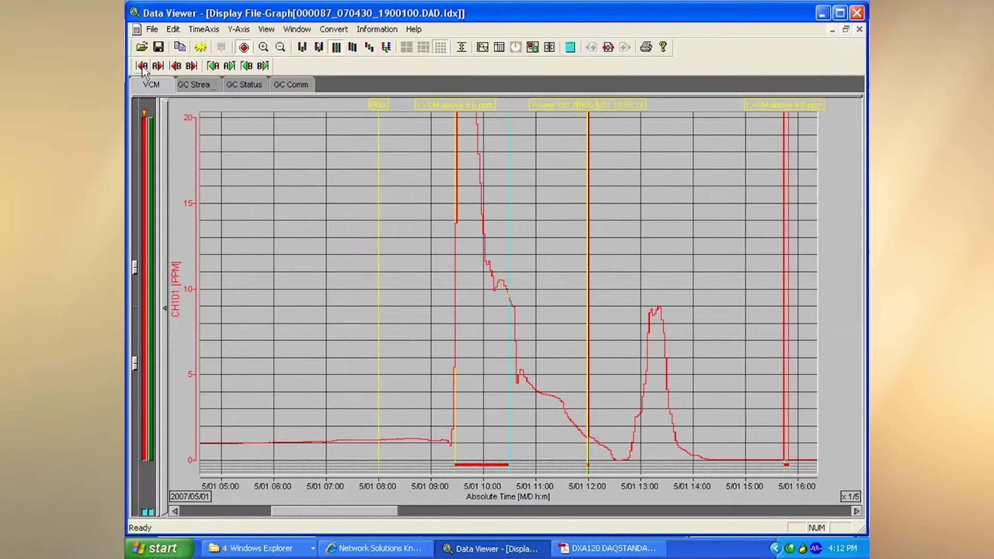
{"action": "left_click", "coordinate": [197, 64]}
Step: Move cursor A forward through the marks, and return it mark by mark to the Lunch Time mark
{"action": "left_click", "coordinate": [229, 67]}
{"action": "left_click", "coordinate": [229, 66]}
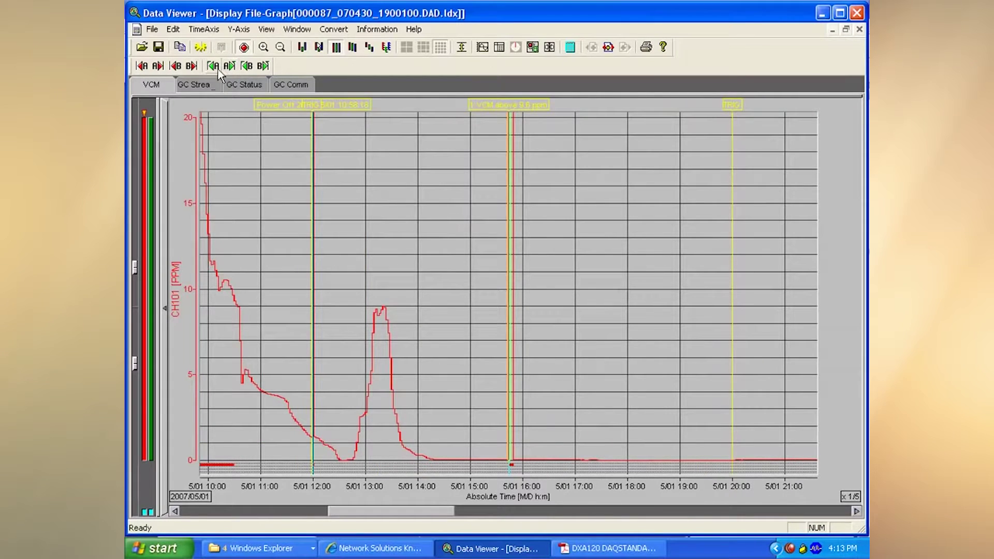
{"action": "left_click", "coordinate": [214, 67]}
{"action": "left_click", "coordinate": [214, 66]}
{"action": "left_click", "coordinate": [214, 66]}
{"action": "left_click", "coordinate": [214, 66]}
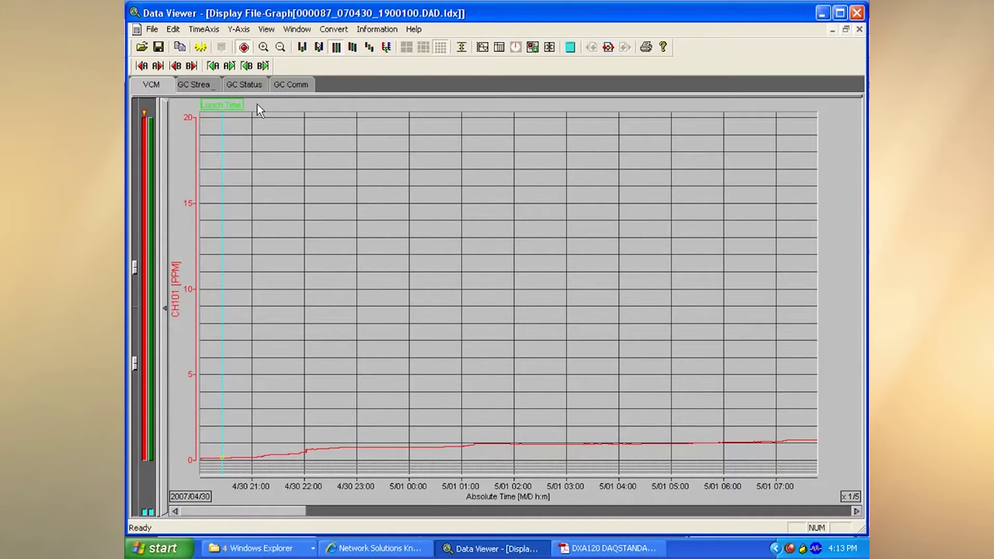
Step: Switch the trend's time axis to relative time and back to absolute time
{"action": "left_click", "coordinate": [204, 29]}
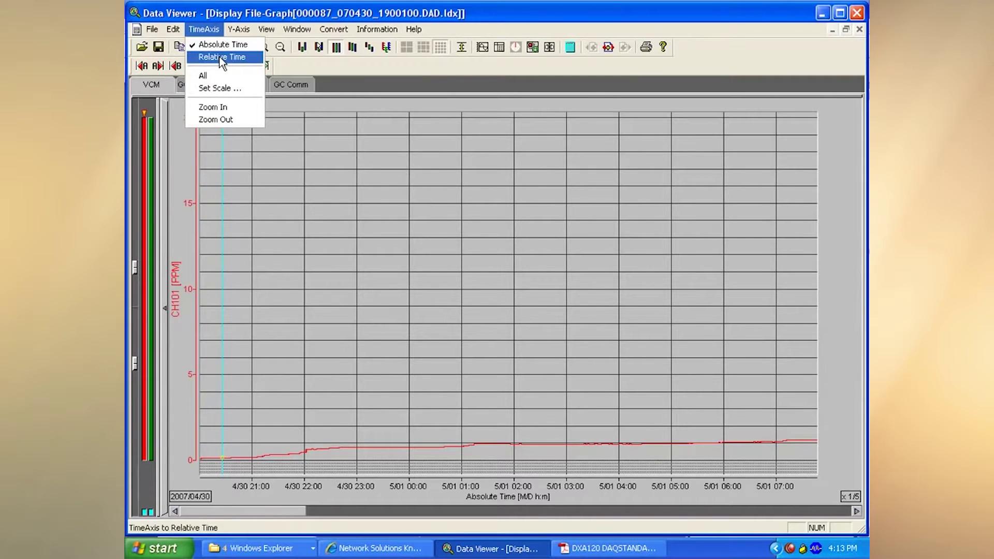
{"action": "left_click", "coordinate": [222, 57]}
{"action": "left_click", "coordinate": [204, 29]}
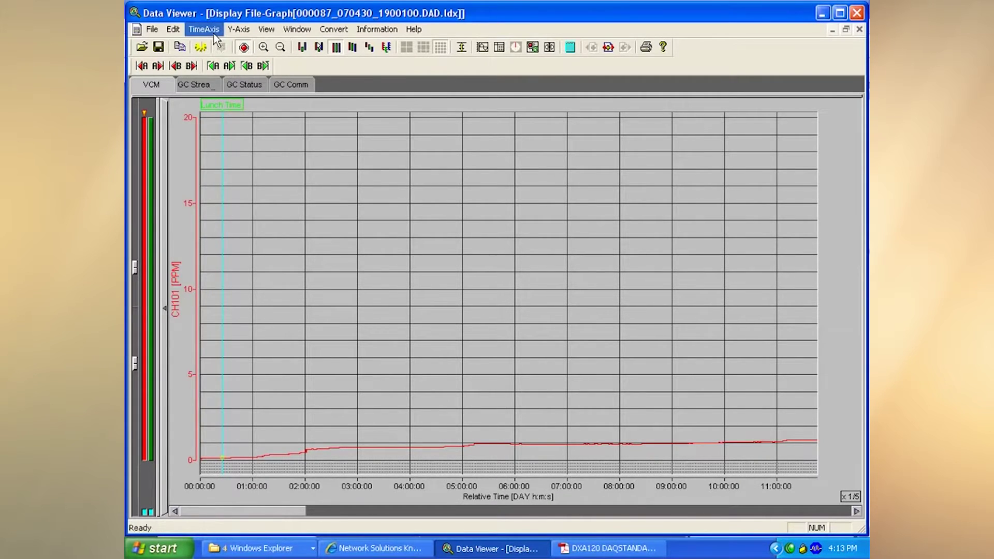
{"action": "left_click", "coordinate": [215, 46]}
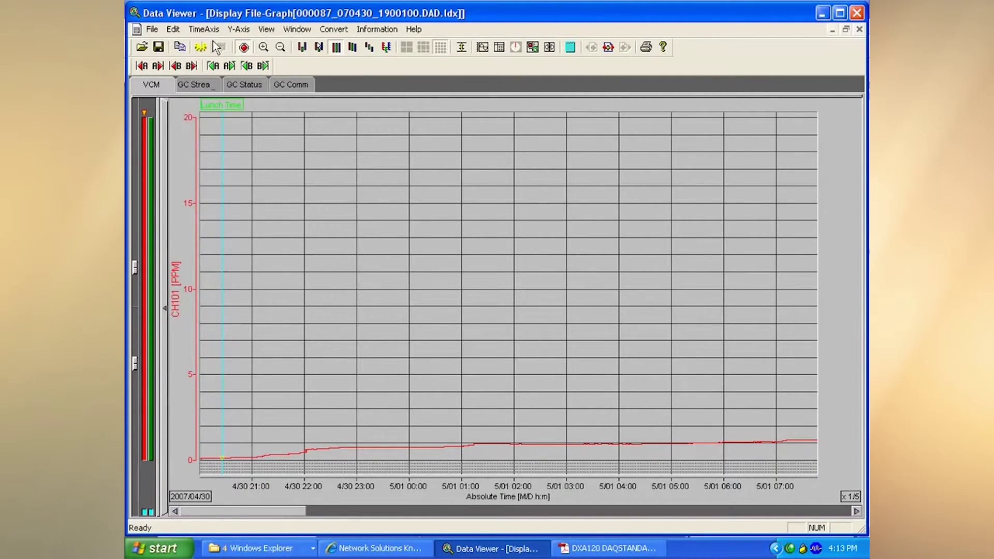
{"action": "left_click", "coordinate": [199, 46]}
{"action": "left_click", "coordinate": [204, 26]}
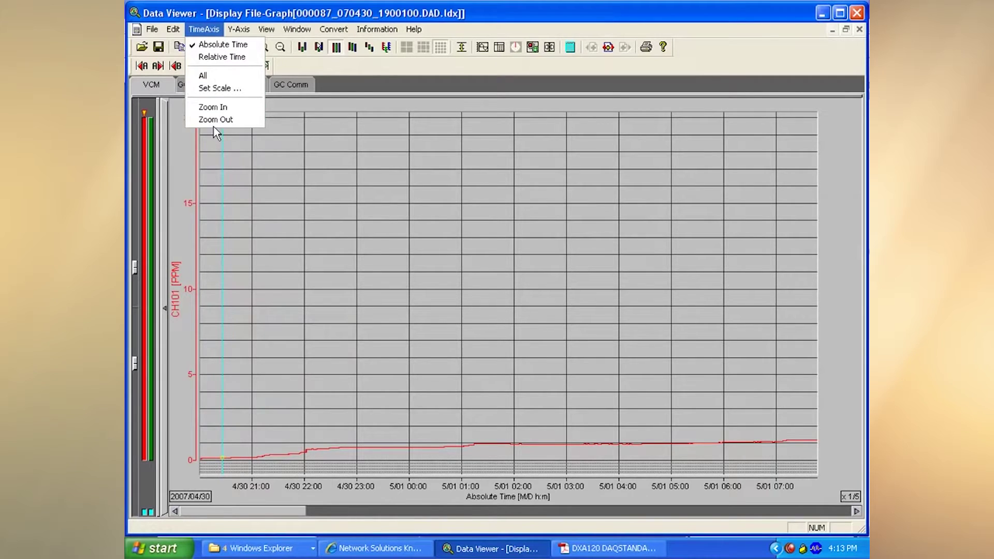
{"action": "mouse_move", "coordinate": [237, 30]}
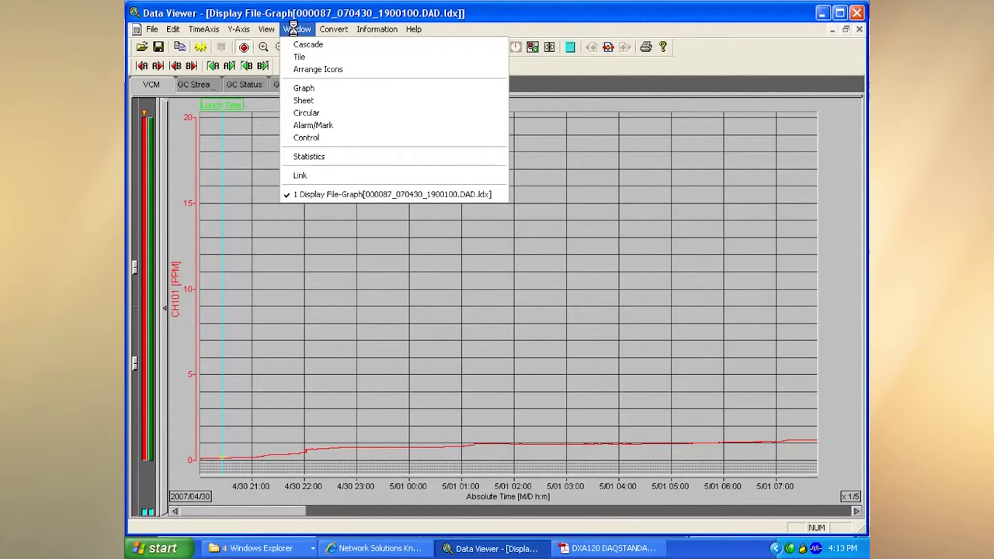
Step: Start an Excel conversion of the data, try selection by channel, and return to selection by group with group 1 to 1
{"action": "mouse_move", "coordinate": [334, 29]}
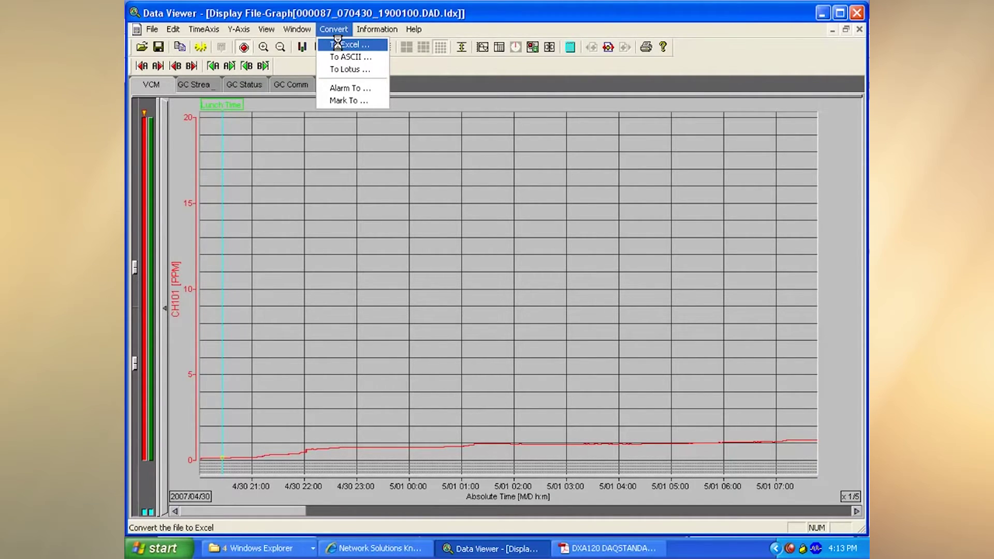
{"action": "left_click", "coordinate": [337, 44]}
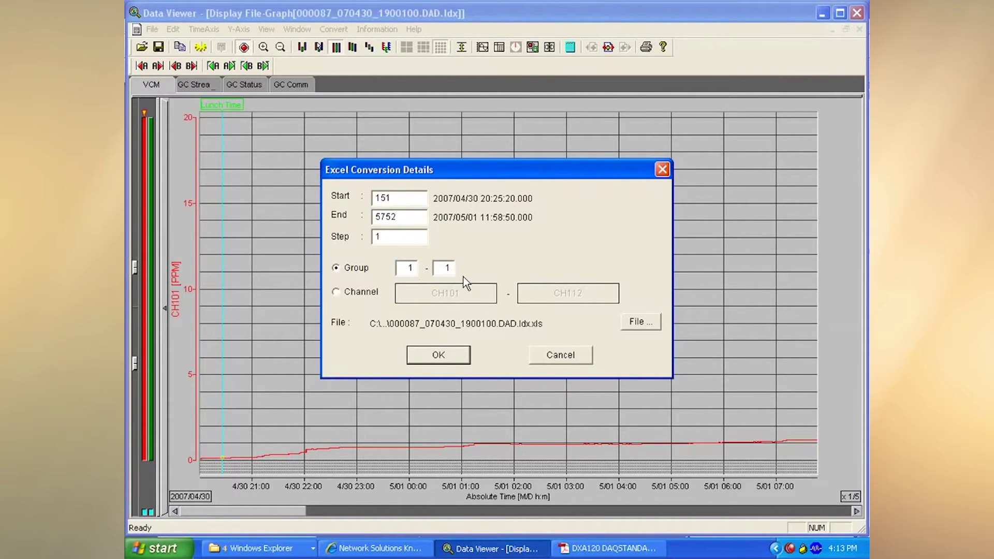
{"action": "left_click", "coordinate": [377, 294]}
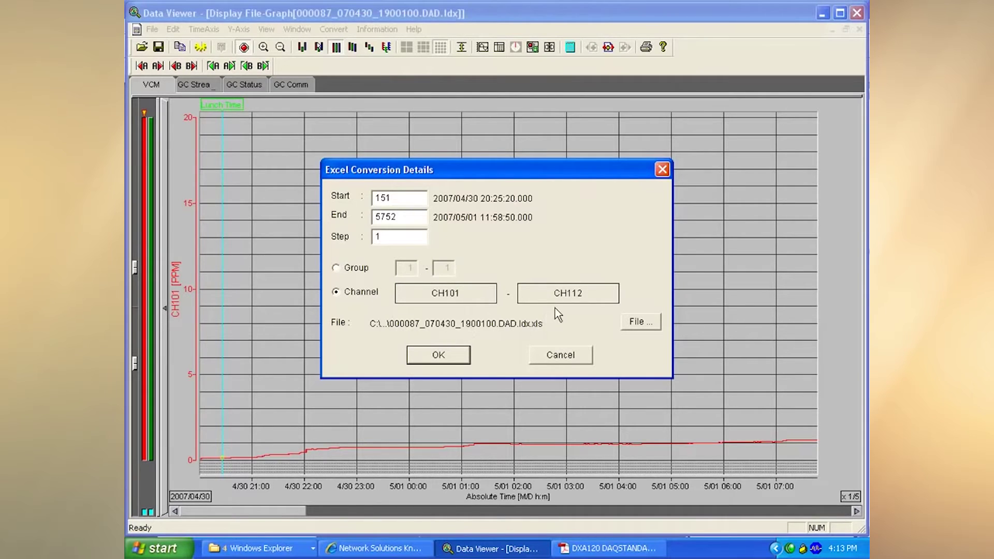
{"action": "left_click", "coordinate": [359, 271]}
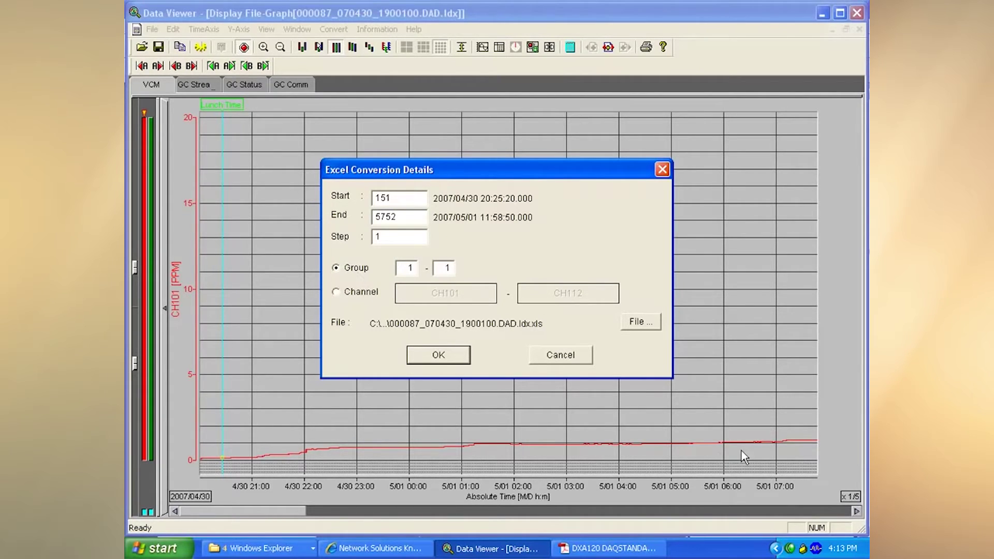
Step: Set the Desktop as the destination folder for the converted Excel file
{"action": "left_click", "coordinate": [642, 327]}
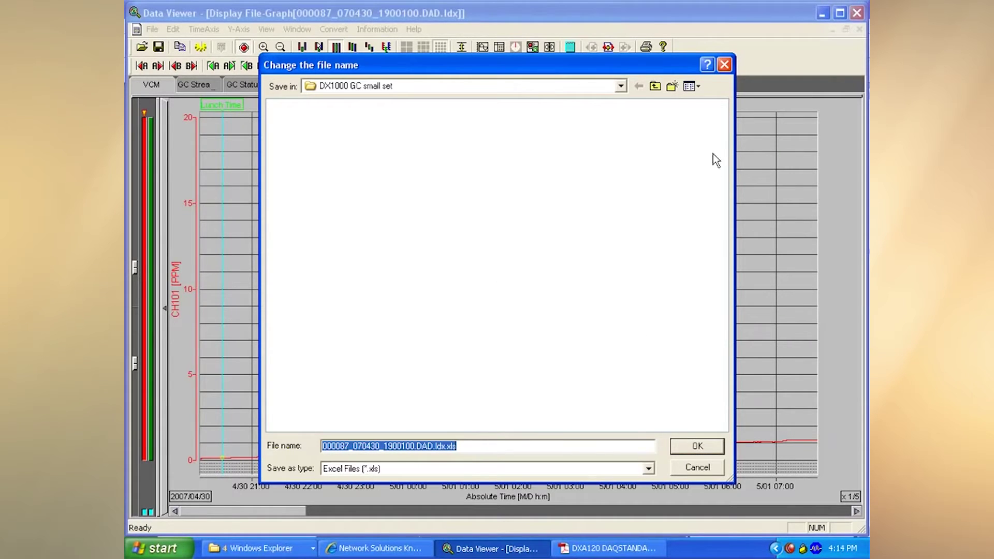
{"action": "left_click", "coordinate": [655, 86]}
{"action": "left_click", "coordinate": [620, 86]}
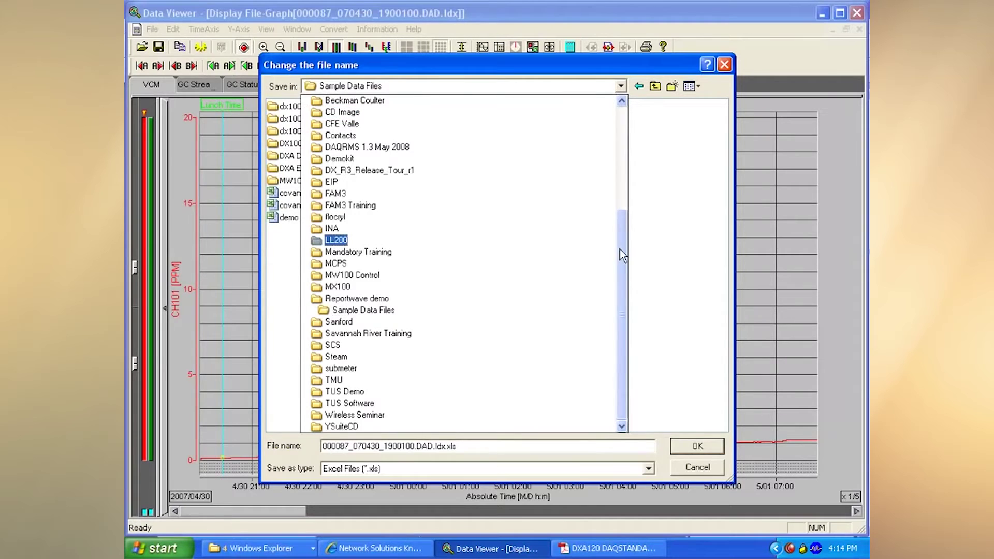
{"action": "left_click_drag", "start_coordinate": [620, 249], "coordinate": [621, 103]}
{"action": "left_click", "coordinate": [334, 100]}
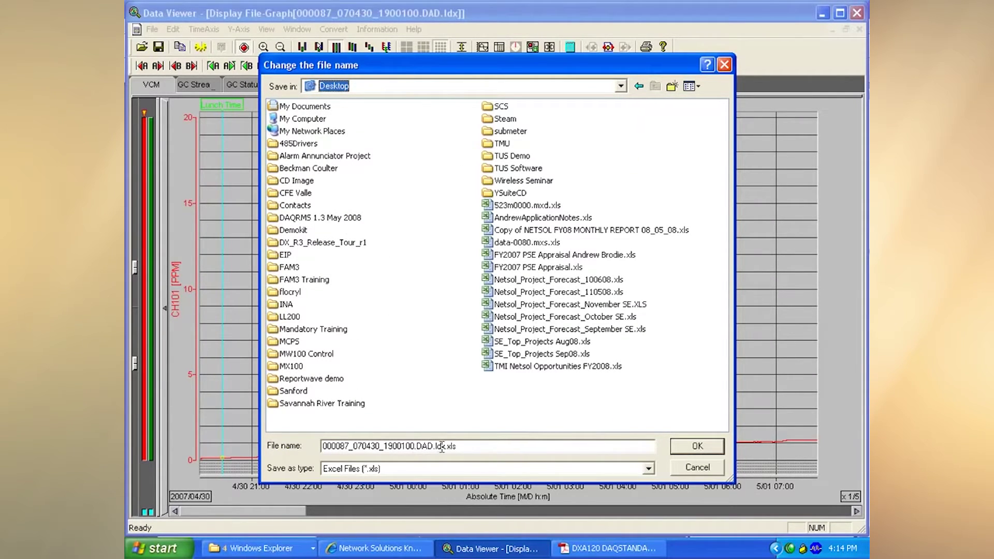
Step: Name the export file myexporteddata.xls and run the Excel conversion
{"action": "left_click_drag", "start_coordinate": [443, 446], "coordinate": [322, 446]}
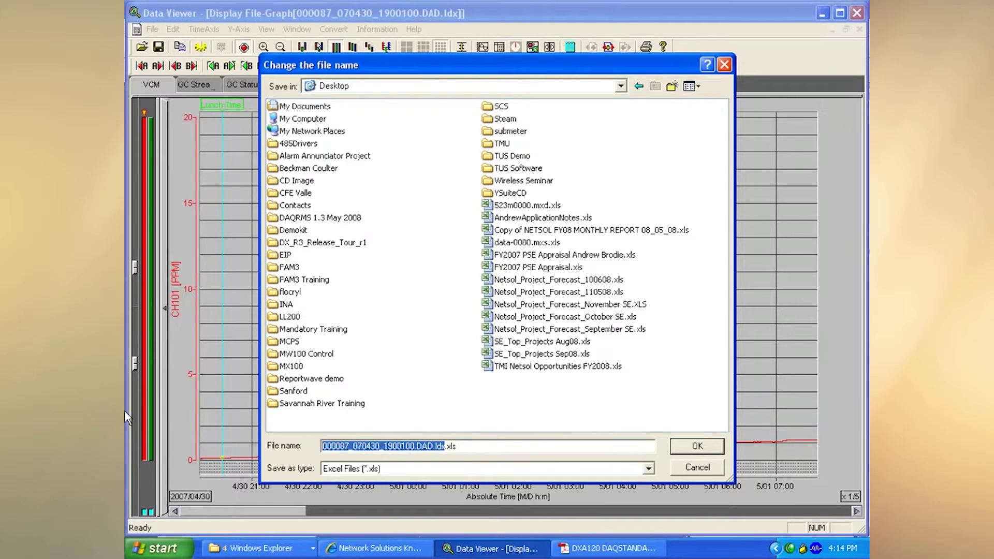
{"action": "type", "text": "my"}
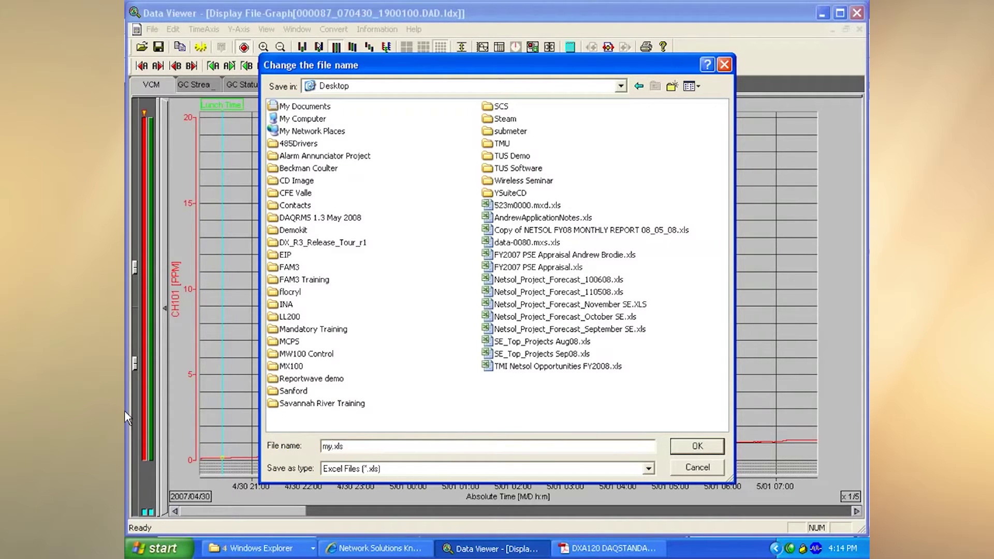
{"action": "type", "text": "exporterd"}
{"action": "key", "text": "BackSpace"}
{"action": "key", "text": "BackSpace"}
{"action": "type", "text": "ddata"}
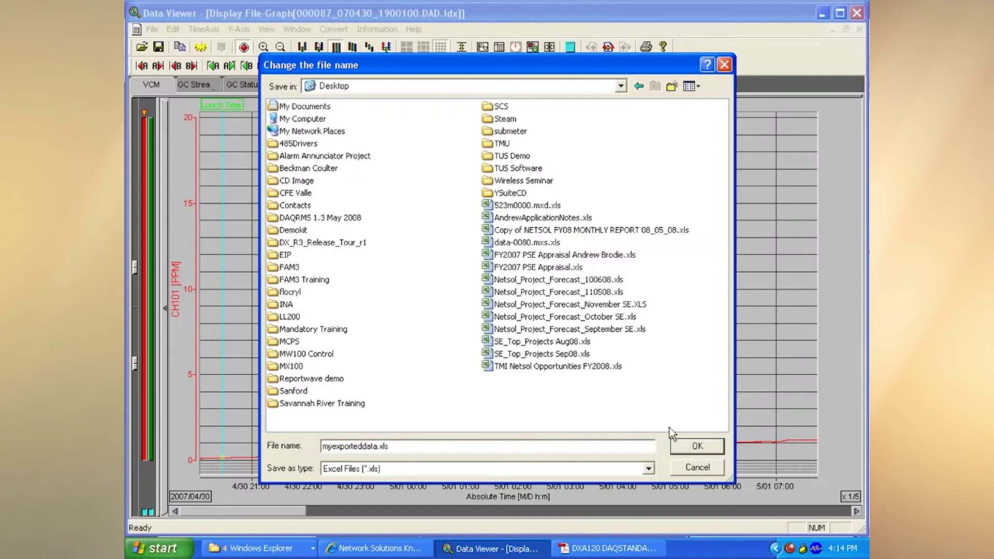
{"action": "left_click", "coordinate": [690, 447]}
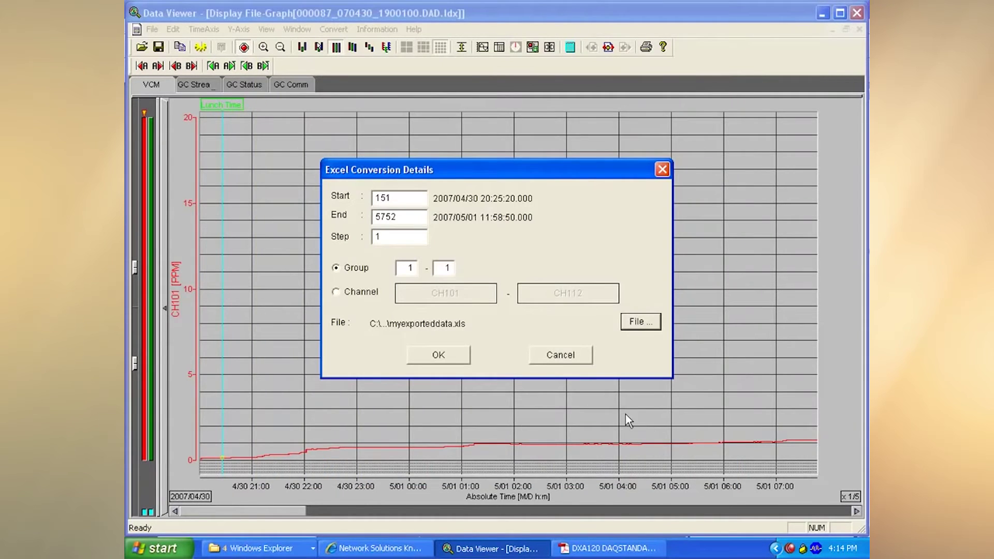
{"action": "left_click", "coordinate": [443, 356]}
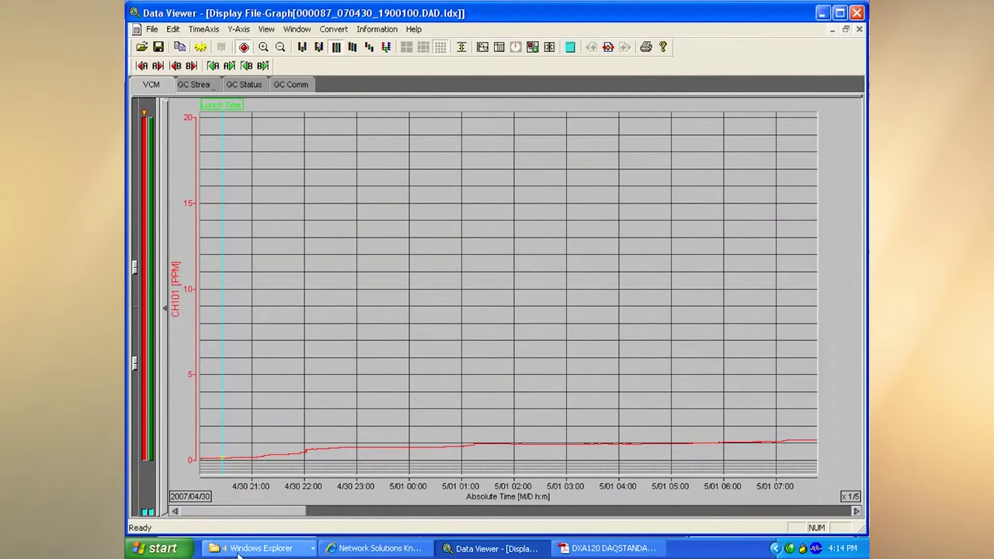
Step: Switch to Microsoft Excel and open myexporteddata.xls from the Desktop
{"action": "left_click", "coordinate": [174, 556]}
{"action": "left_click", "coordinate": [197, 355]}
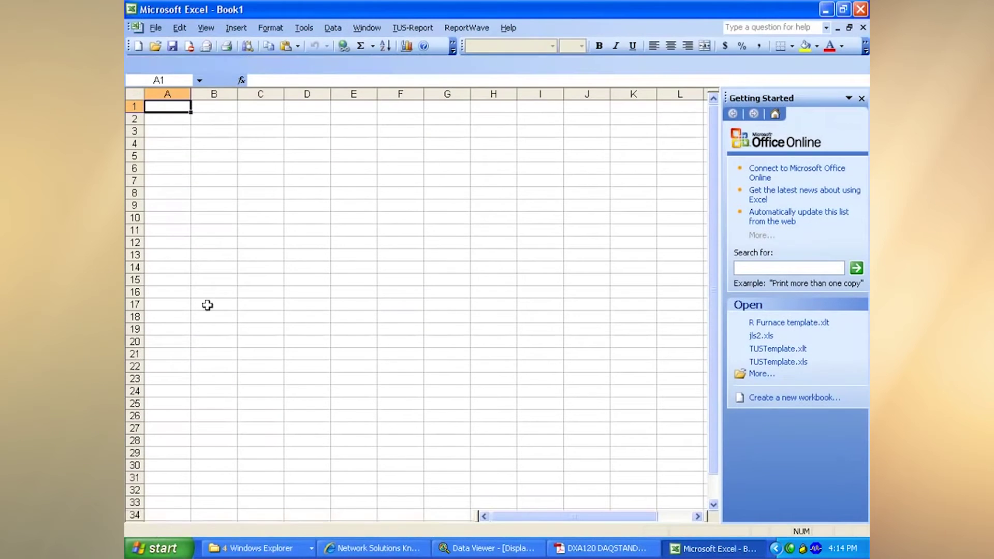
{"action": "left_click", "coordinate": [155, 28]}
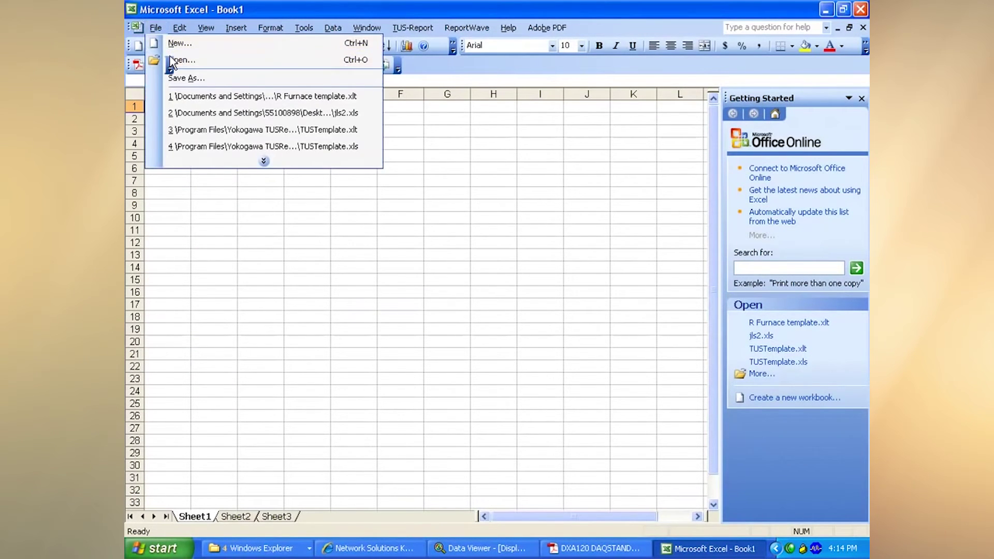
{"action": "left_click", "coordinate": [176, 60]}
{"action": "left_click", "coordinate": [453, 368]}
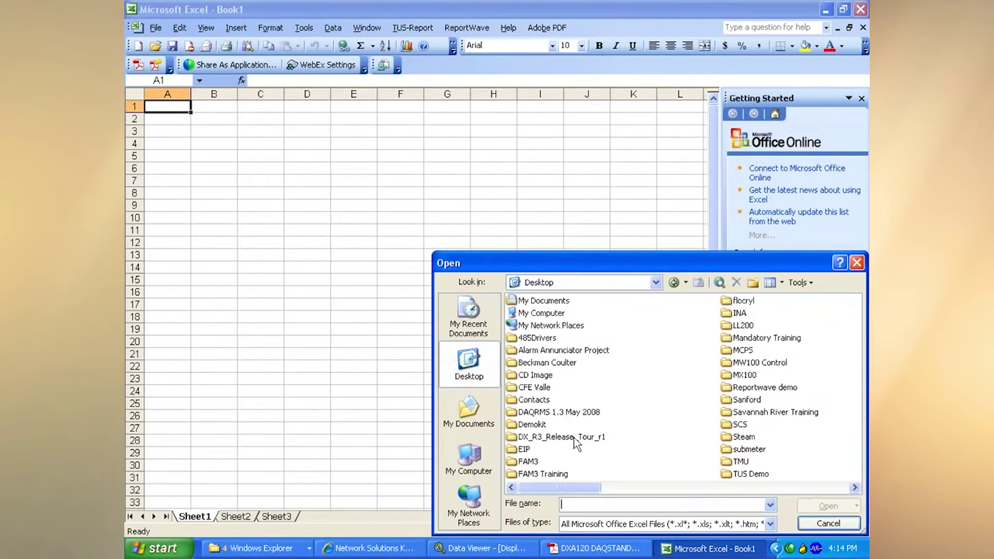
{"action": "left_click", "coordinate": [672, 487]}
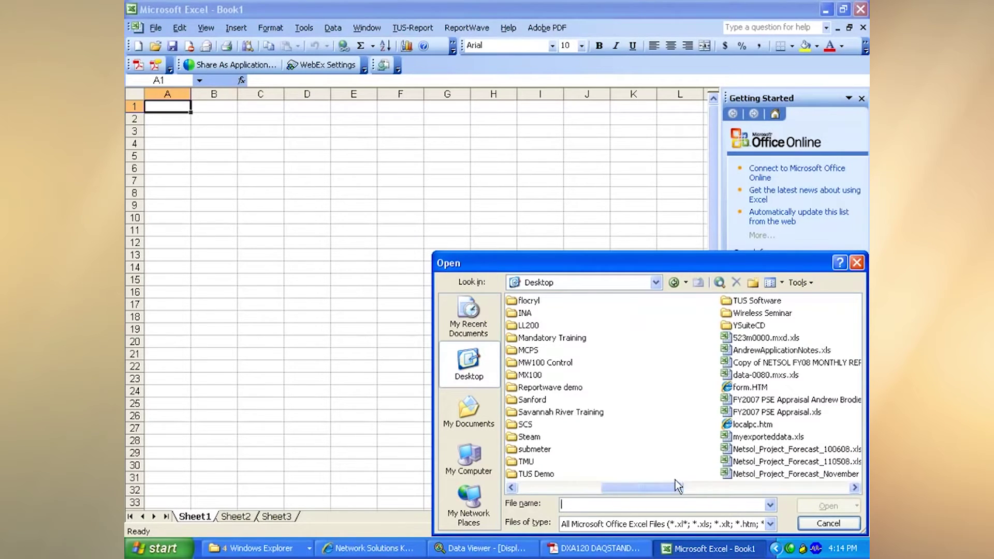
{"action": "double_click", "coordinate": [768, 436]}
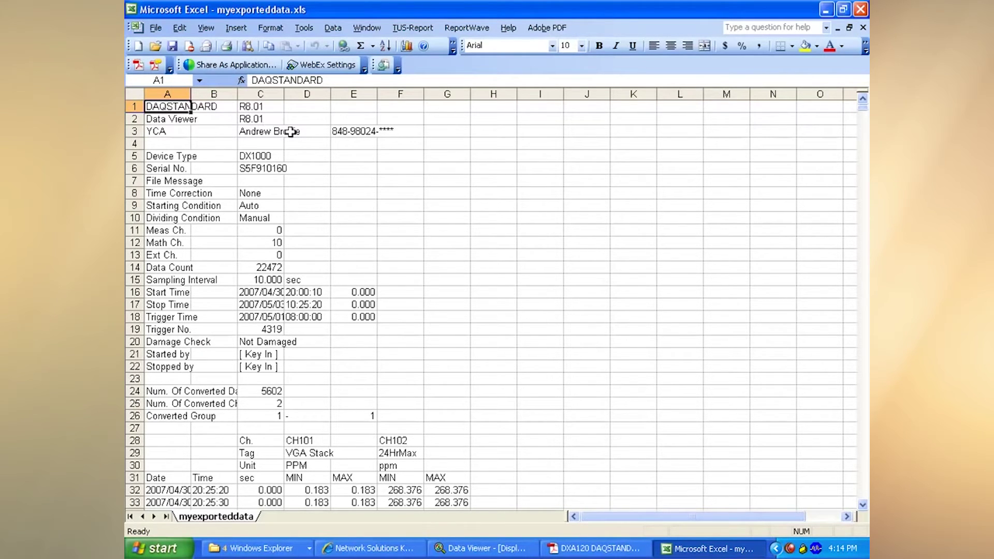
Step: Examine the exported file's header details and the timestamped minimum and maximum values for CH101 and CH102, widening column C
{"action": "scroll", "coordinate": [292, 135], "scroll_direction": "down", "scroll_amount": 1}
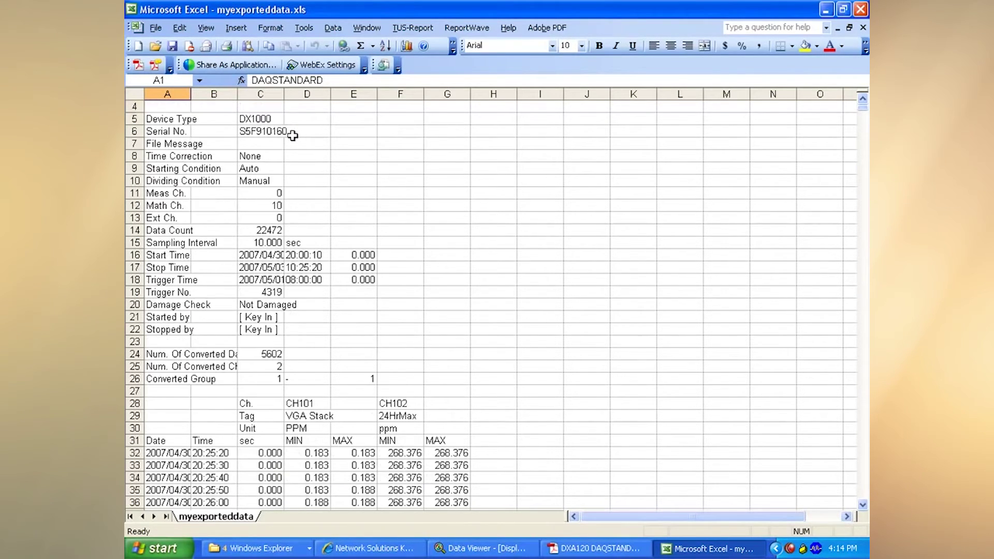
{"action": "scroll", "coordinate": [293, 135], "scroll_direction": "down", "scroll_amount": 1}
{"action": "left_click_drag", "start_coordinate": [284, 94], "coordinate": [324, 100]}
{"action": "scroll", "coordinate": [351, 275], "scroll_direction": "down", "scroll_amount": 4}
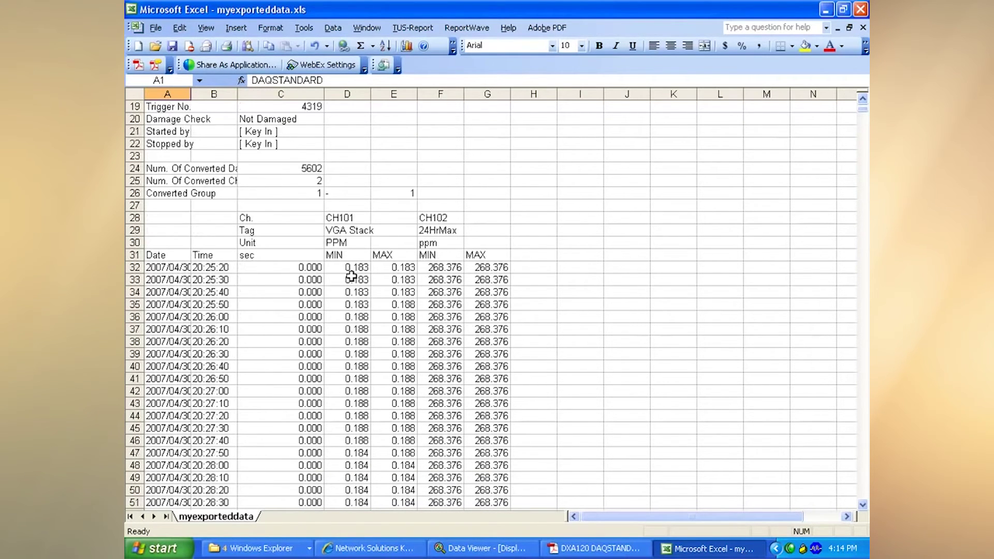
{"action": "scroll", "coordinate": [418, 273], "scroll_direction": "down", "scroll_amount": 9}
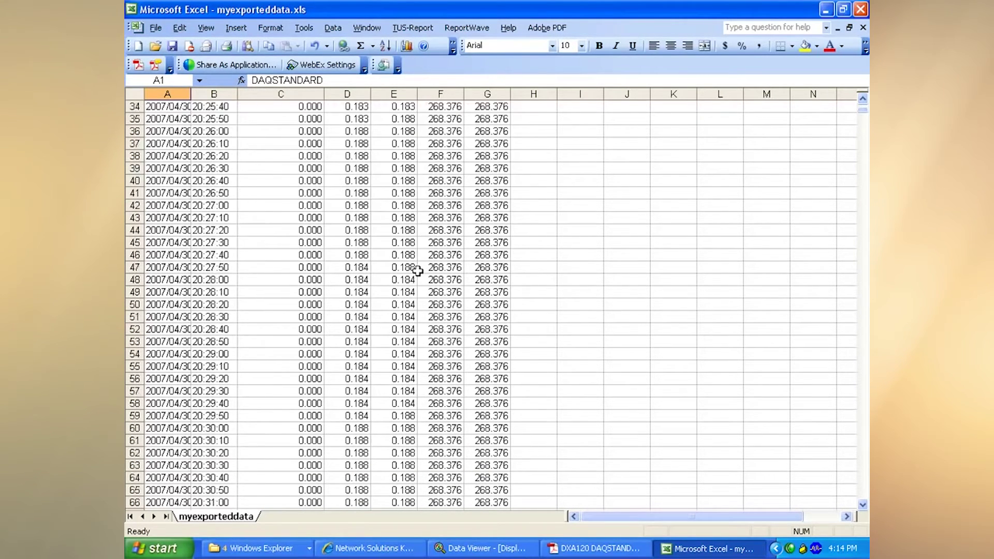
{"action": "scroll", "coordinate": [490, 344], "scroll_direction": "down", "scroll_amount": 4}
{"action": "scroll", "coordinate": [282, 349], "scroll_direction": "down", "scroll_amount": 11}
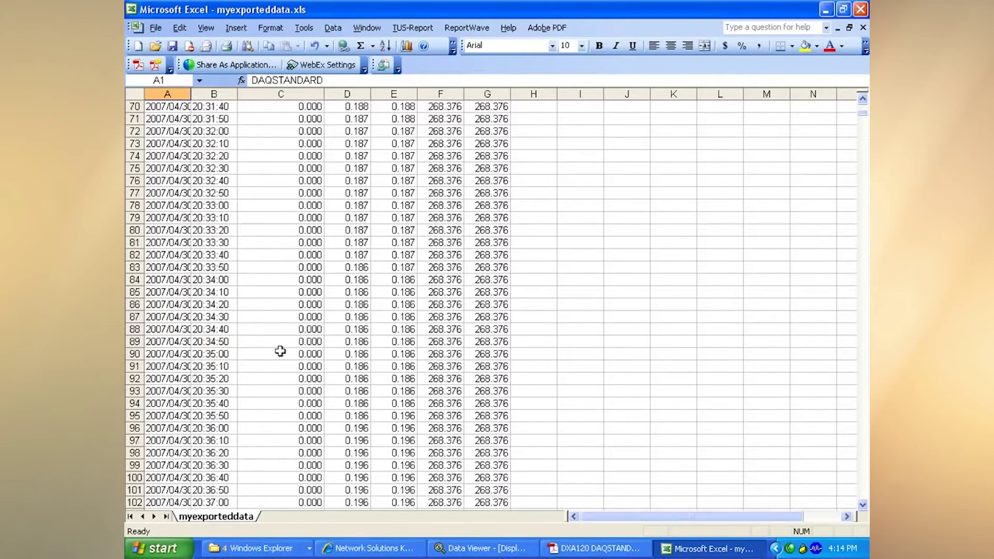
{"action": "scroll", "coordinate": [179, 389], "scroll_direction": "down", "scroll_amount": 3}
{"action": "scroll", "coordinate": [180, 388], "scroll_direction": "down", "scroll_amount": 20}
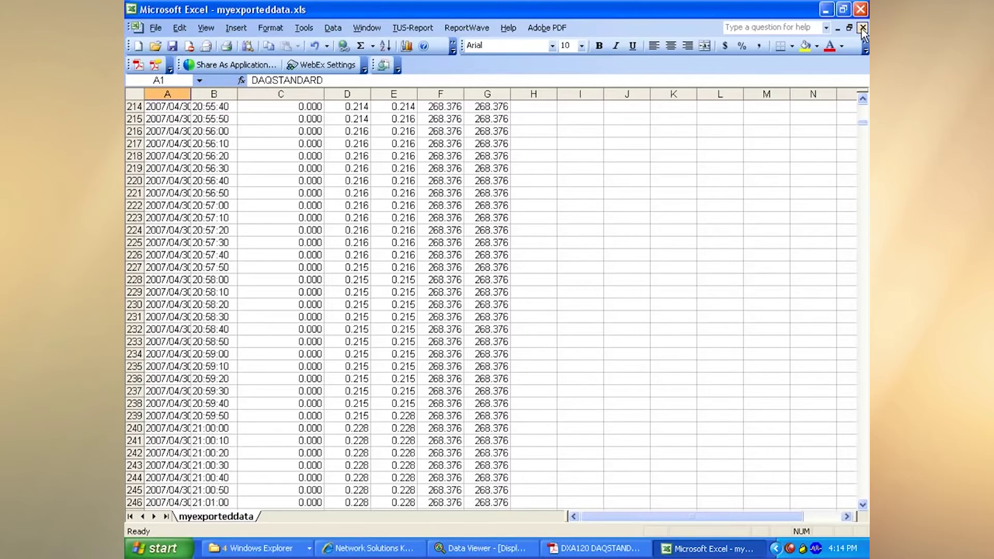
Step: Close Excel with myexporteddata.xls and the 000087_070430_1900100.DAD graph in Data Viewer, discarding the changes to both
{"action": "left_click", "coordinate": [861, 14]}
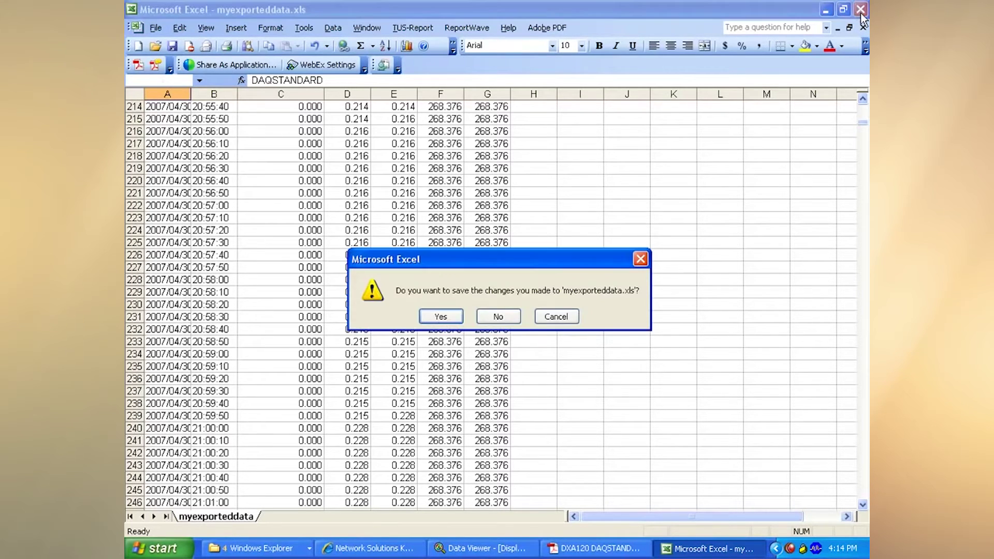
{"action": "left_click", "coordinate": [504, 325]}
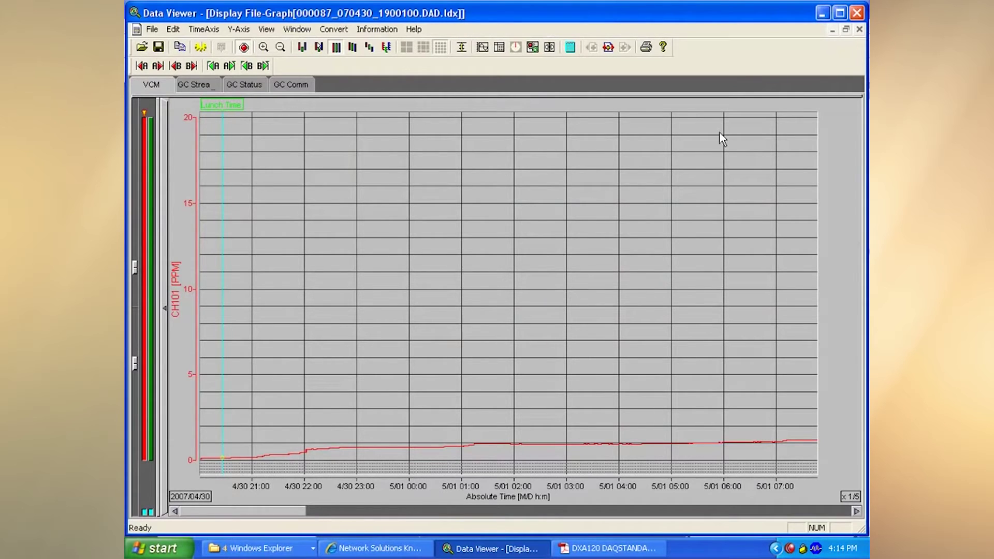
{"action": "left_click", "coordinate": [401, 32]}
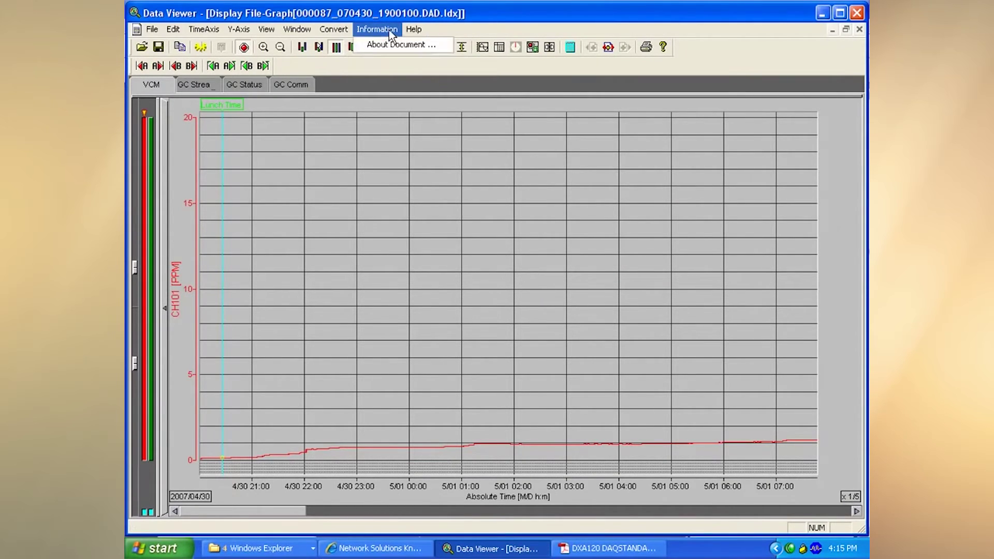
{"action": "left_click", "coordinate": [810, 32]}
{"action": "left_click", "coordinate": [860, 29]}
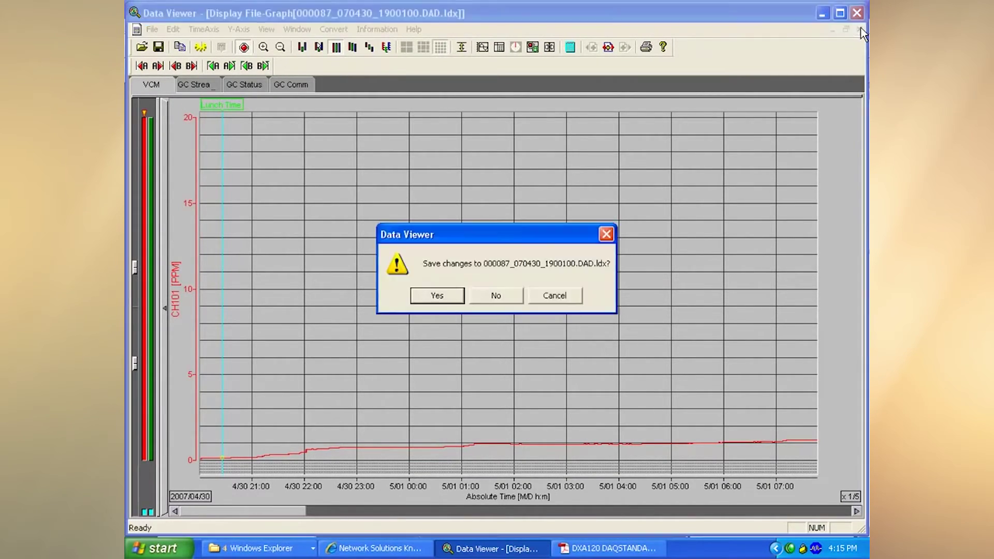
{"action": "left_click", "coordinate": [516, 297]}
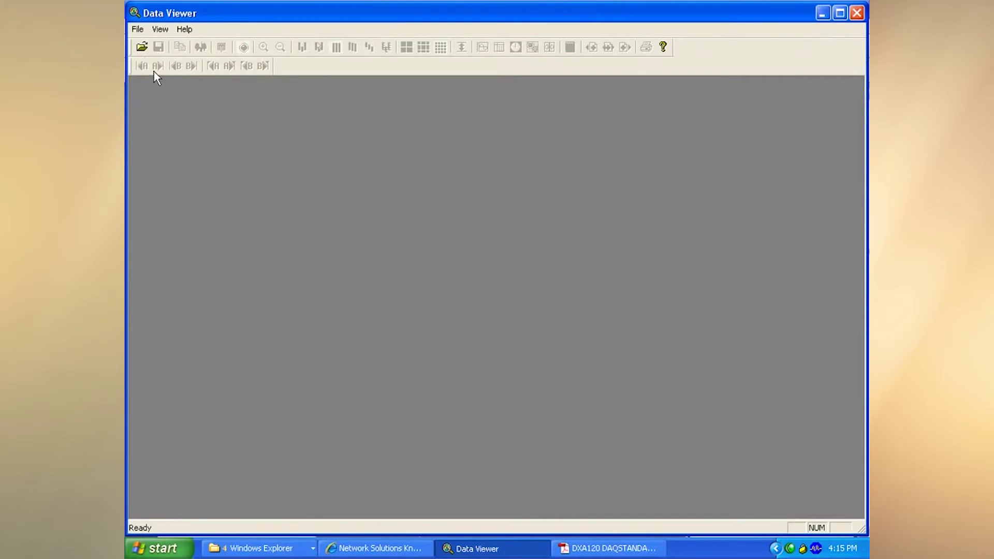
Step: Open the daily report file 000011_070418_070000D_0.DAR from the DX1000 GC small set folder
{"action": "left_click", "coordinate": [139, 31]}
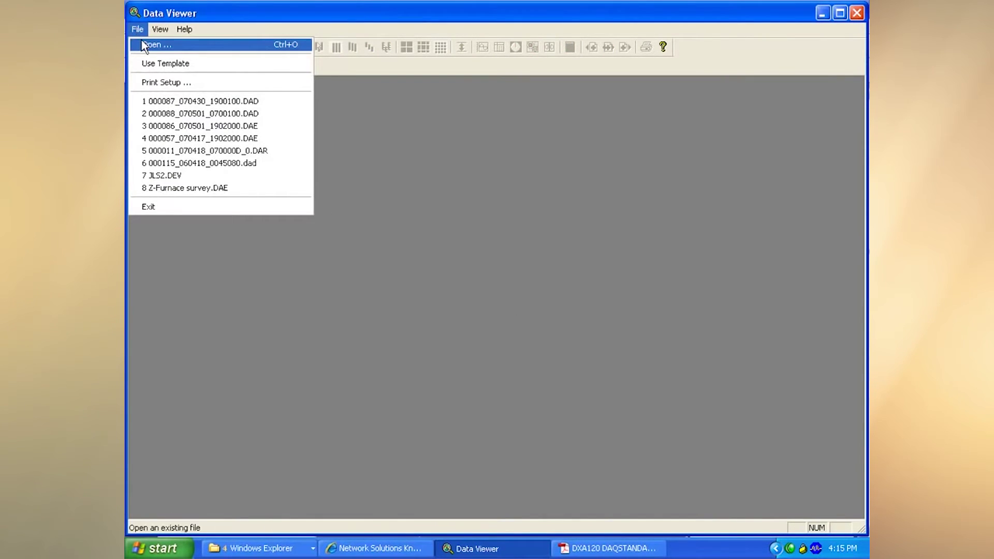
{"action": "left_click", "coordinate": [145, 45]}
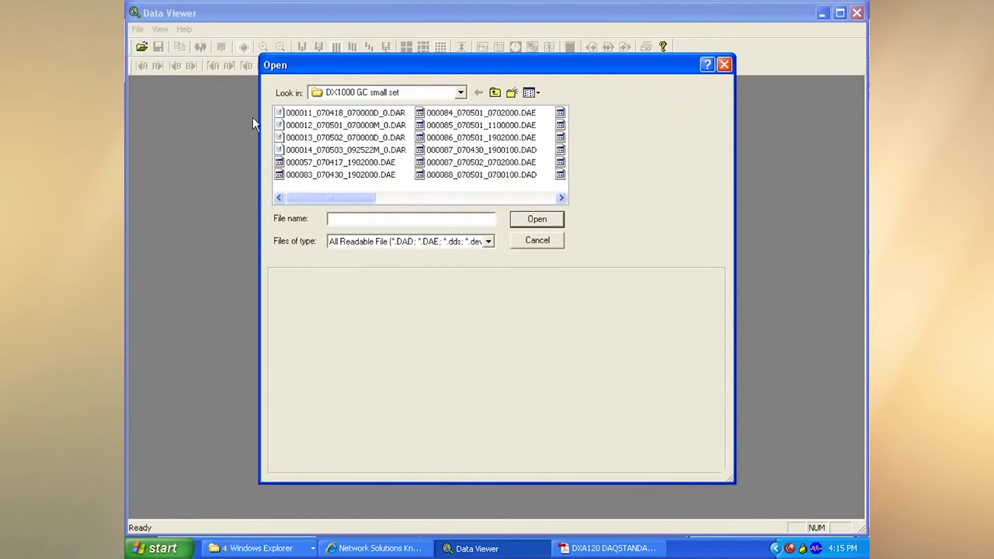
{"action": "double_click", "coordinate": [365, 113]}
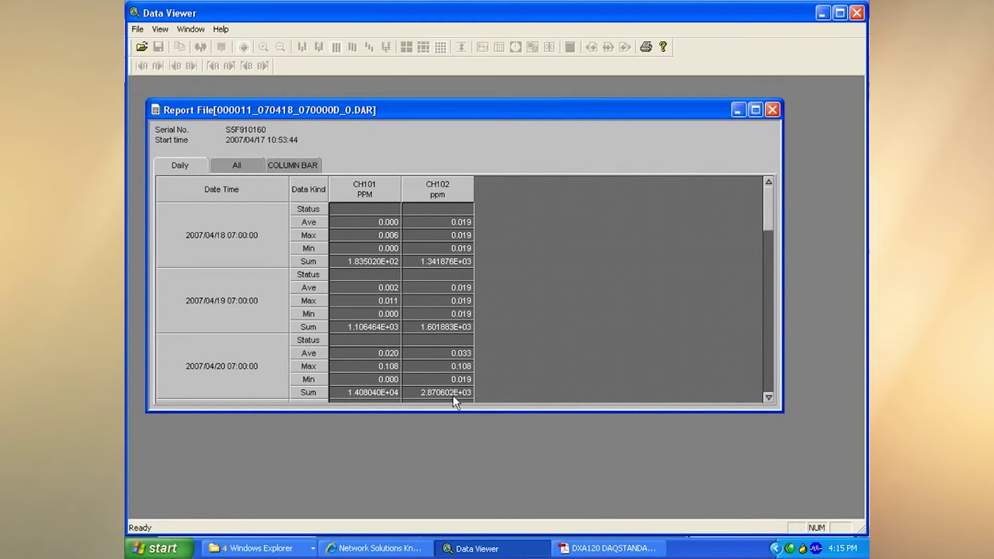
Step: Examine the complete report table and the column bar graph for CH101 and CH102, and close the report file
{"action": "left_click", "coordinate": [236, 165]}
{"action": "left_click_drag", "start_coordinate": [775, 222], "coordinate": [388, 217]}
{"action": "left_click", "coordinate": [292, 167]}
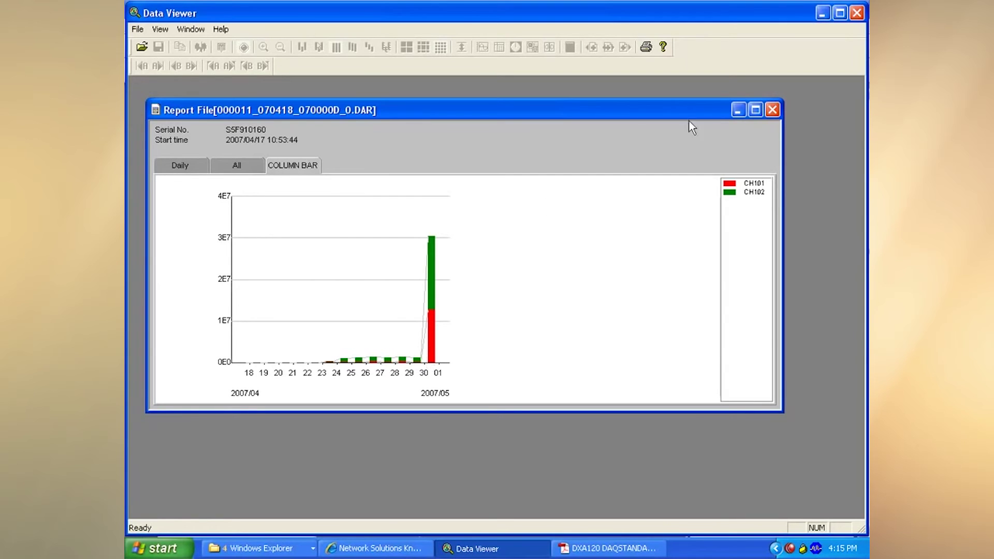
{"action": "left_click", "coordinate": [772, 110]}
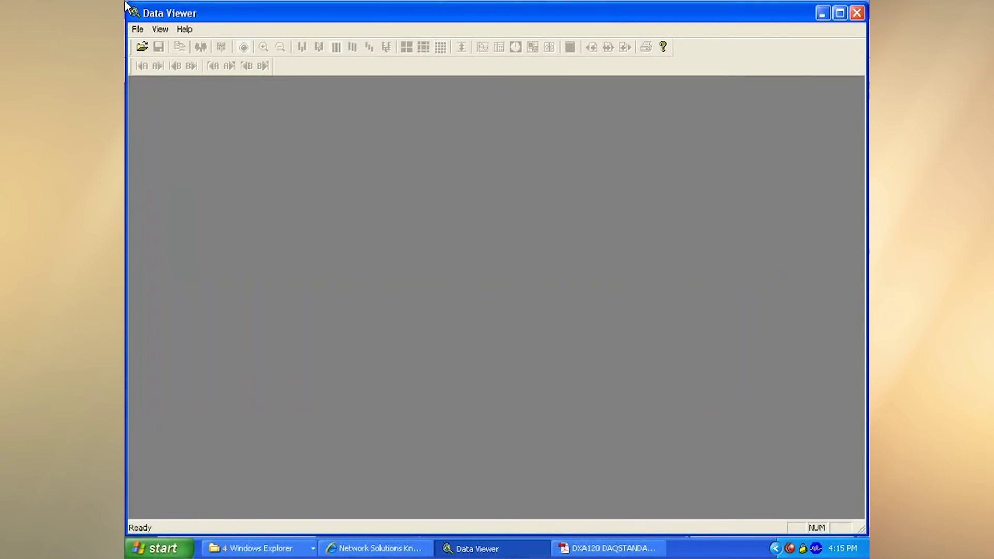
Step: Open the event file 000057_070417_1902000.DAE from the DX1000 GC small set folder
{"action": "left_click", "coordinate": [137, 29]}
{"action": "left_click", "coordinate": [143, 44]}
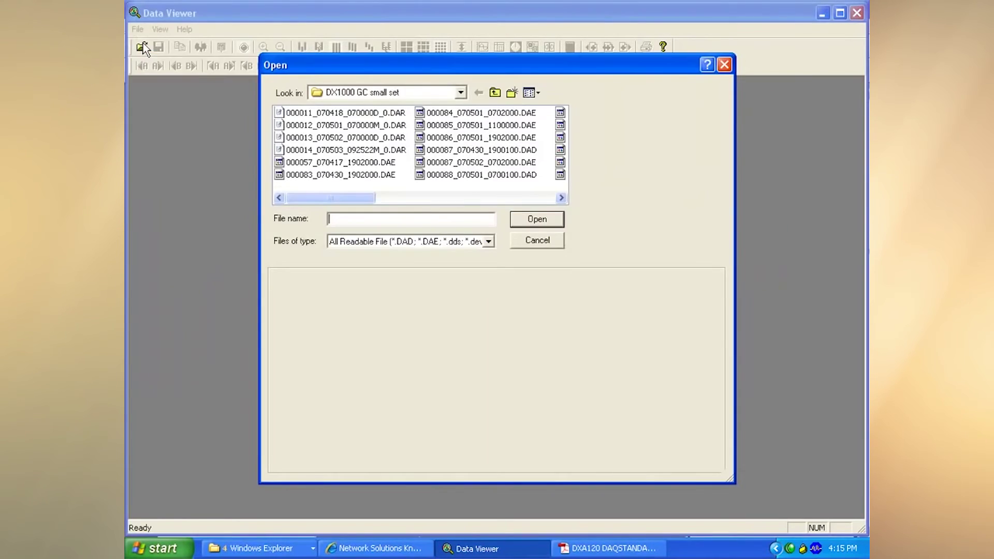
{"action": "left_click", "coordinate": [312, 163]}
{"action": "double_click", "coordinate": [313, 163]}
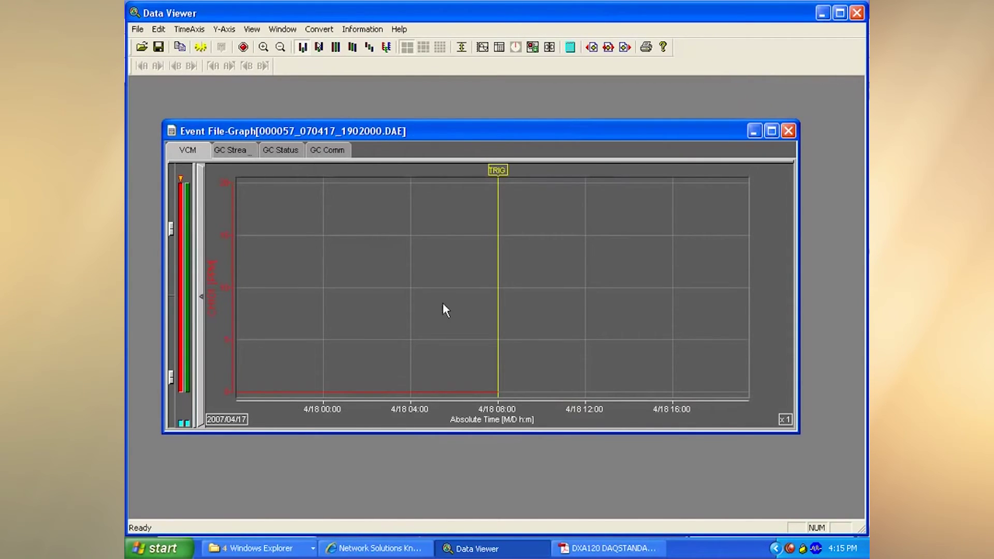
Step: Maximize the event graph window and place a cursor on the trend at about 02:30 on 4/18, before the trigger line
{"action": "left_click", "coordinate": [611, 52]}
{"action": "left_click", "coordinate": [772, 130]}
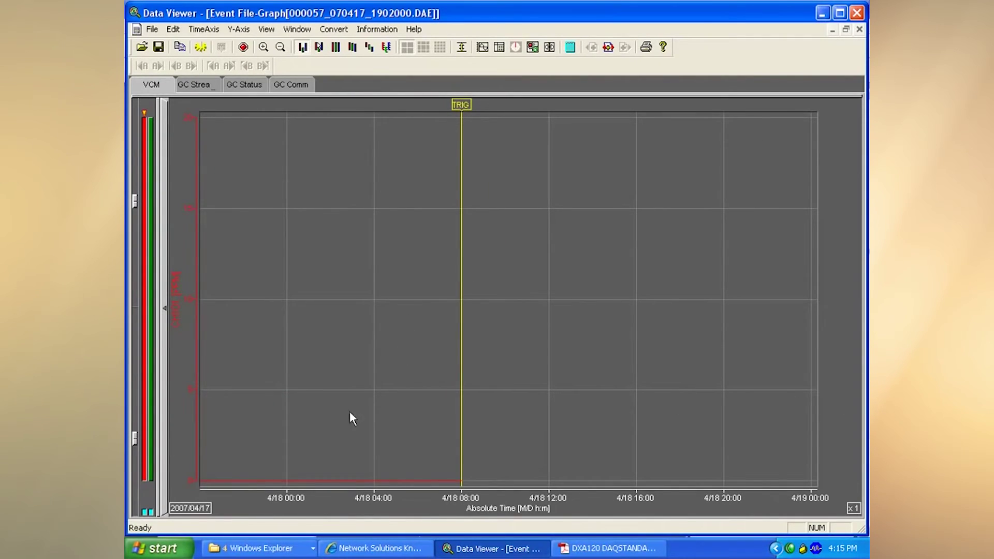
{"action": "left_click", "coordinate": [292, 439]}
{"action": "left_click_drag", "start_coordinate": [292, 439], "coordinate": [346, 413]}
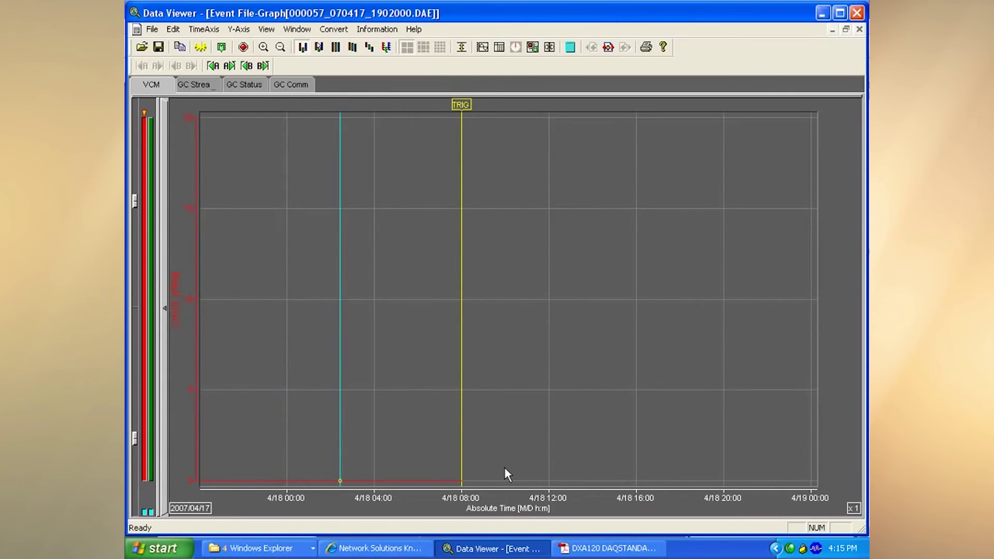
Step: Switch to the DAQSTANDARD user's manual in Adobe Acrobat and read sections 4.7 and 4.8 on manually sampled data and TLOG files
{"action": "left_click", "coordinate": [602, 553]}
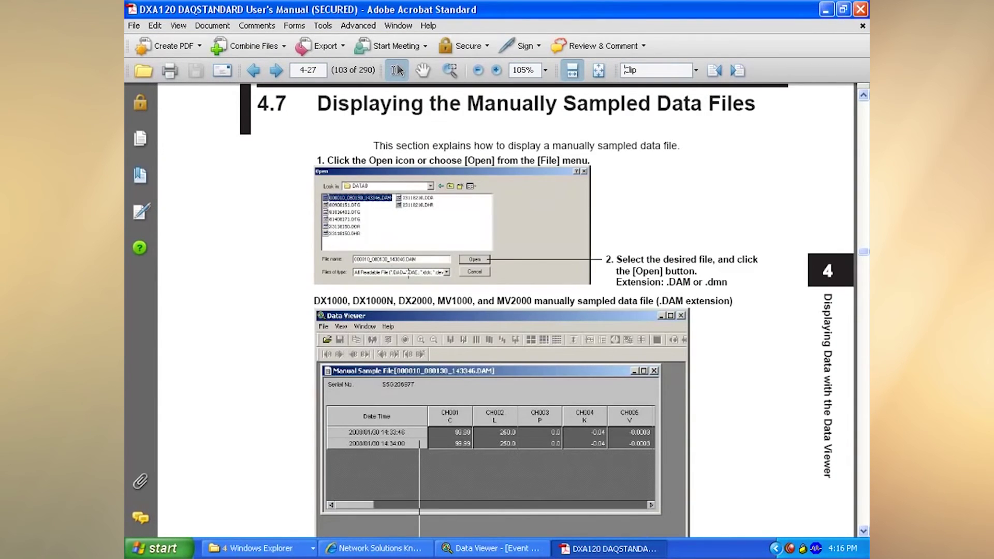
{"action": "scroll", "coordinate": [408, 273], "scroll_direction": "down", "scroll_amount": 1}
{"action": "scroll", "coordinate": [408, 273], "scroll_direction": "up", "scroll_amount": 1}
{"action": "scroll", "coordinate": [409, 272], "scroll_direction": "down", "scroll_amount": 12}
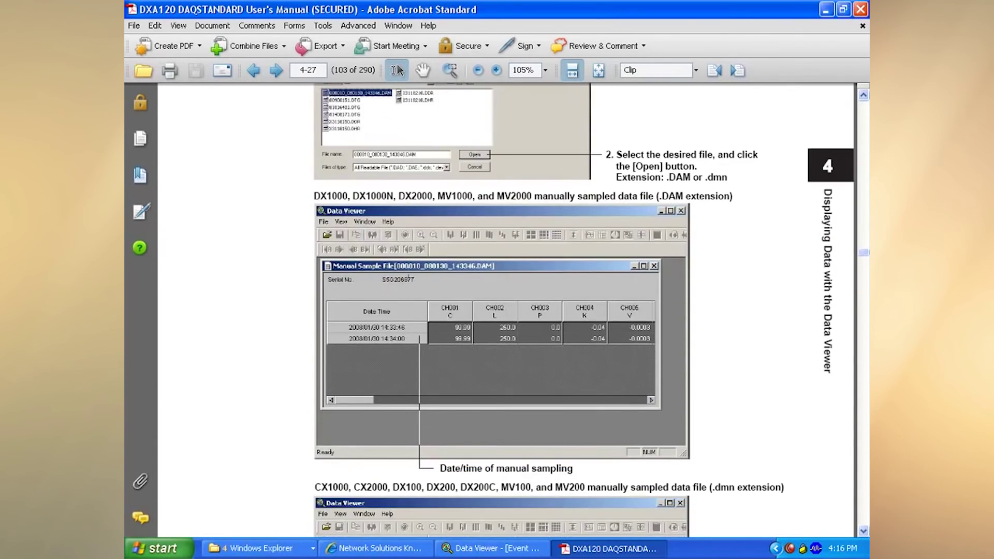
{"action": "scroll", "coordinate": [409, 270], "scroll_direction": "down", "scroll_amount": 13}
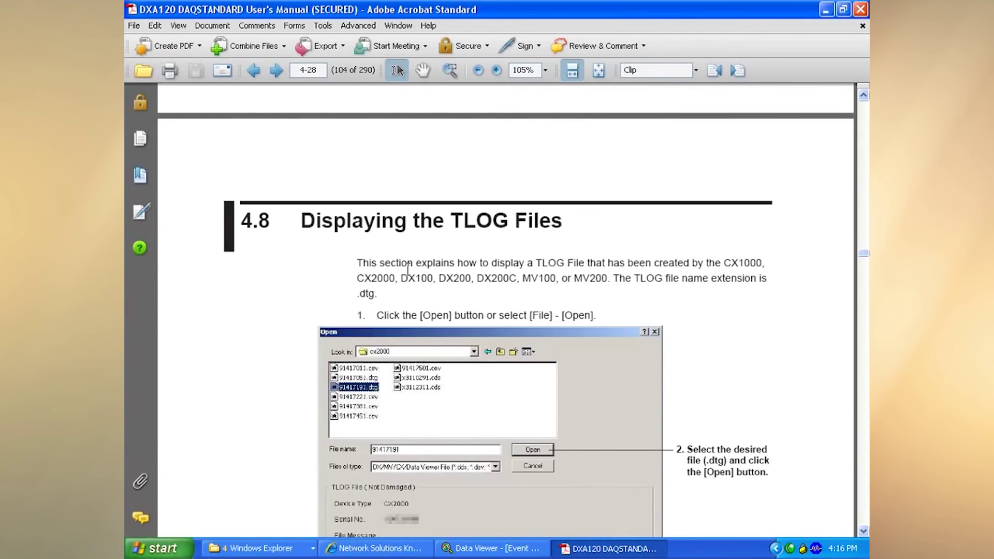
{"action": "scroll", "coordinate": [408, 270], "scroll_direction": "down", "scroll_amount": 13}
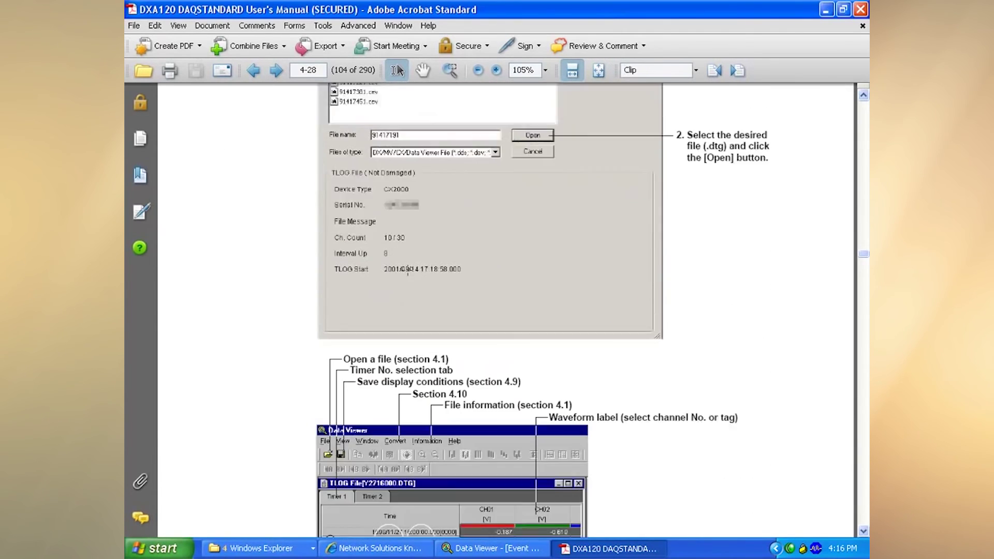
{"action": "scroll", "coordinate": [408, 269], "scroll_direction": "down", "scroll_amount": 6}
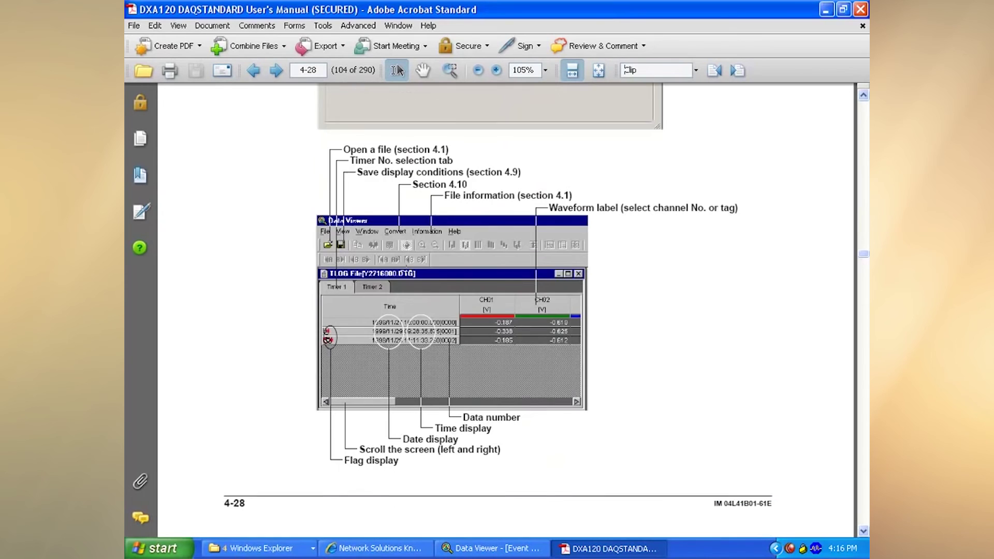
{"action": "scroll", "coordinate": [406, 270], "scroll_direction": "down", "scroll_amount": 18}
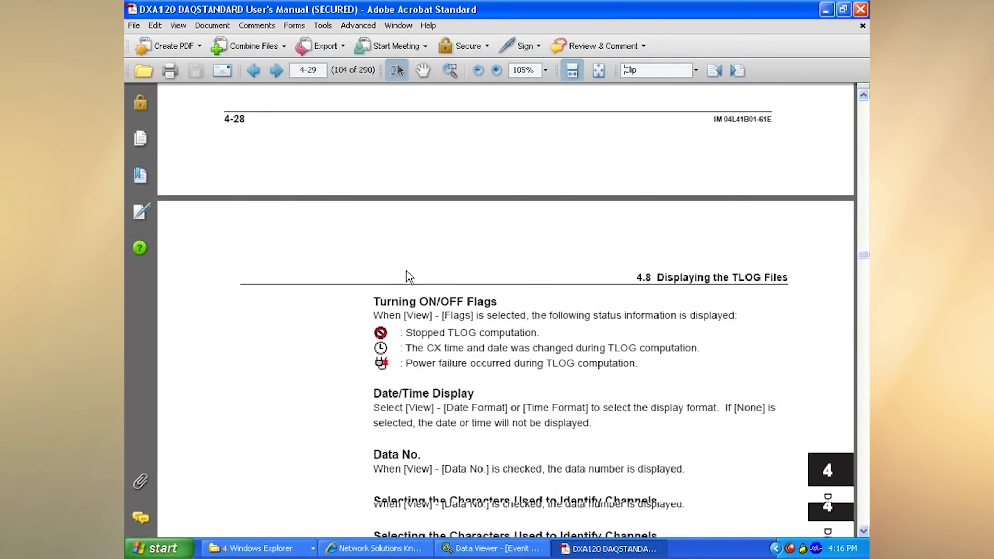
{"action": "scroll", "coordinate": [406, 271], "scroll_direction": "down", "scroll_amount": 15}
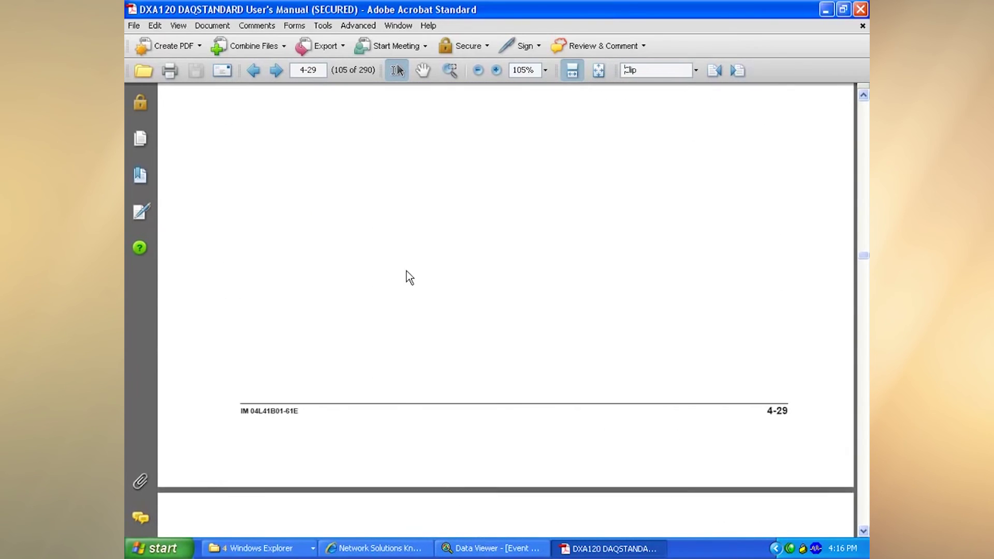
Step: Read manual section 4.9 on numeric reports, stacked bar graphs and V-Format or H-Format reports, and return to Data Viewer
{"action": "scroll", "coordinate": [406, 271], "scroll_direction": "down", "scroll_amount": 5}
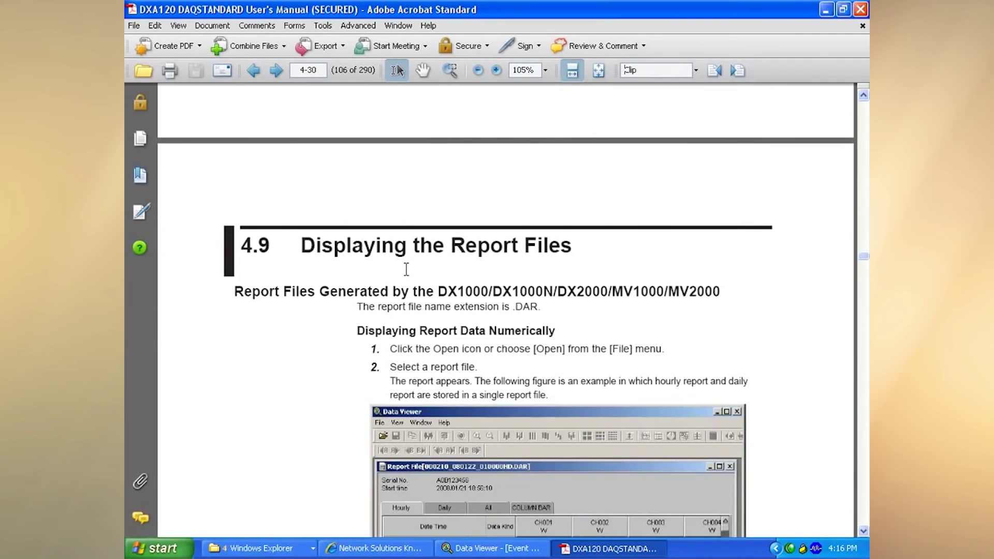
{"action": "scroll", "coordinate": [406, 271], "scroll_direction": "down", "scroll_amount": 4}
{"action": "scroll", "coordinate": [527, 296], "scroll_direction": "down", "scroll_amount": 6}
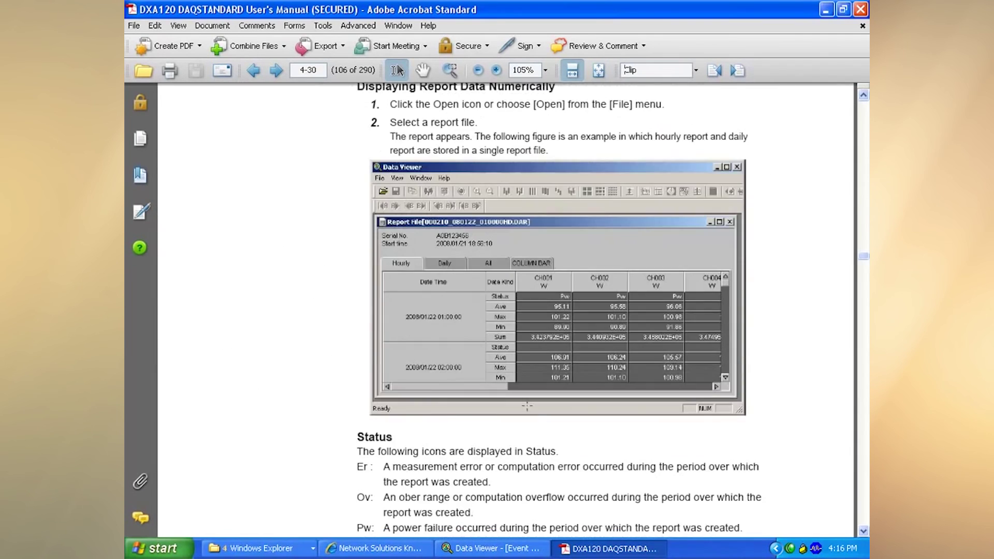
{"action": "scroll", "coordinate": [526, 296], "scroll_direction": "down", "scroll_amount": 11}
{"action": "scroll", "coordinate": [526, 296], "scroll_direction": "down", "scroll_amount": 20}
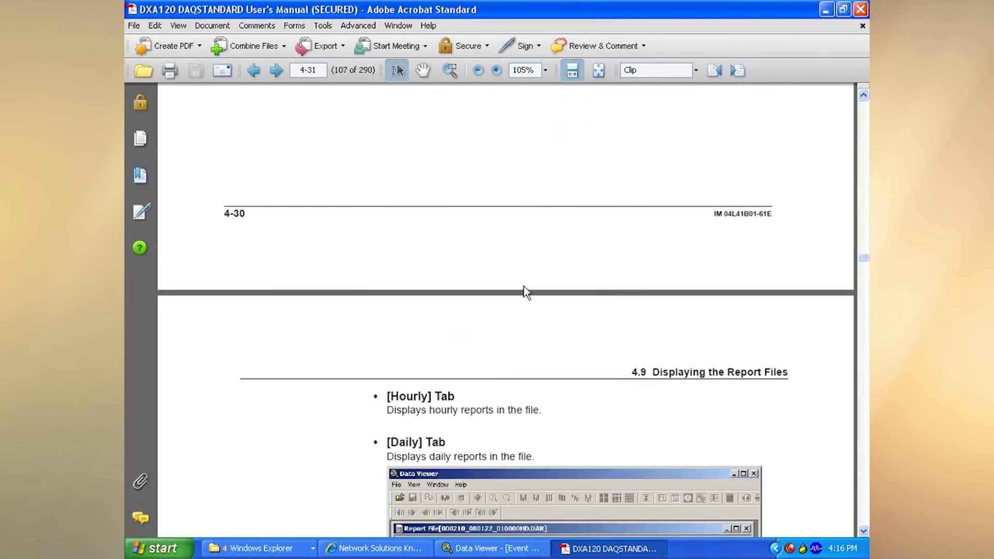
{"action": "scroll", "coordinate": [523, 285], "scroll_direction": "down", "scroll_amount": 20}
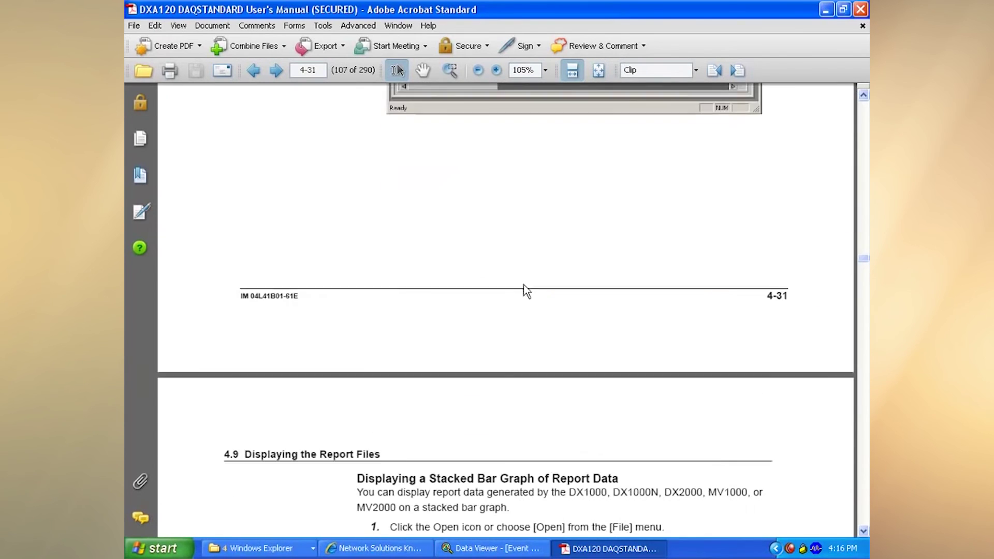
{"action": "scroll", "coordinate": [500, 404], "scroll_direction": "down", "scroll_amount": 20}
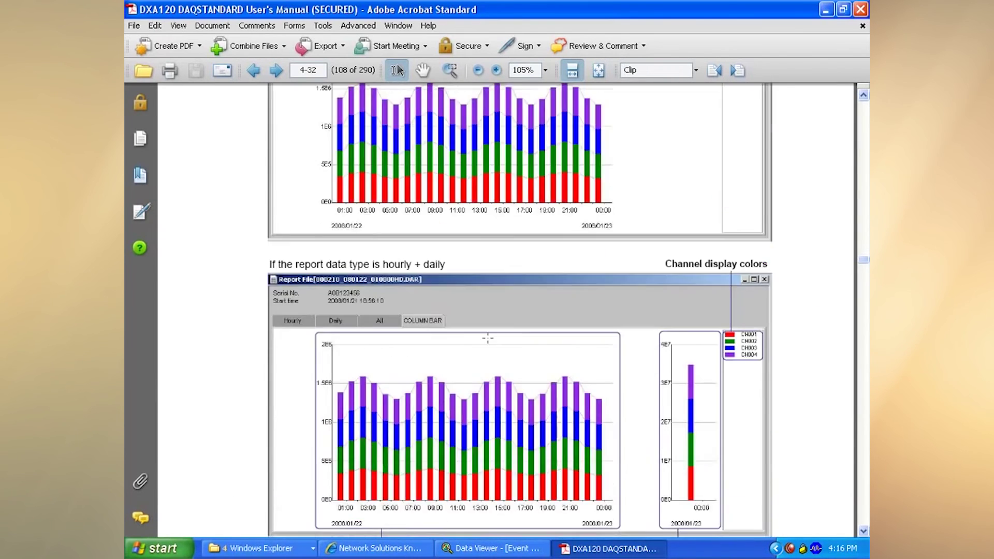
{"action": "scroll", "coordinate": [487, 337], "scroll_direction": "down", "scroll_amount": 9}
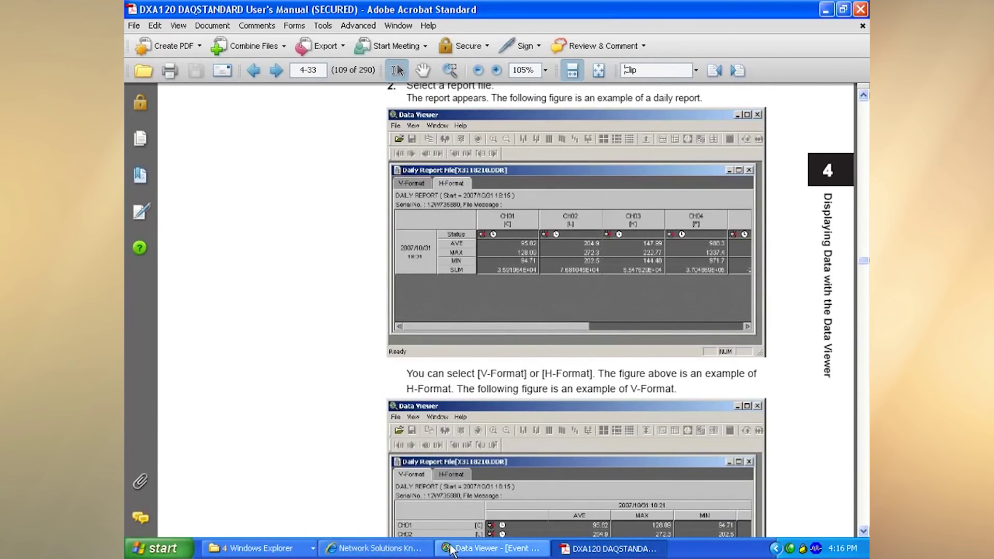
{"action": "left_click", "coordinate": [455, 549]}
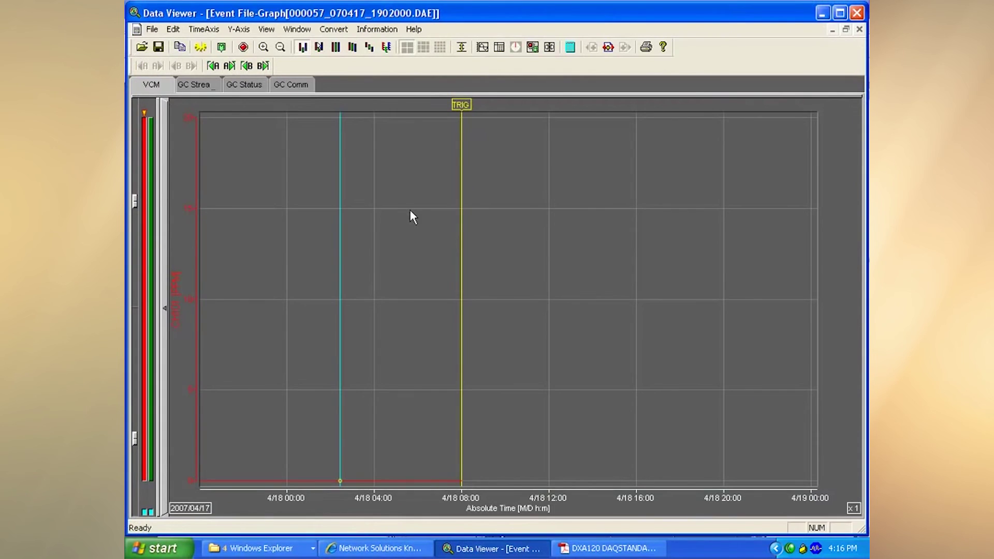